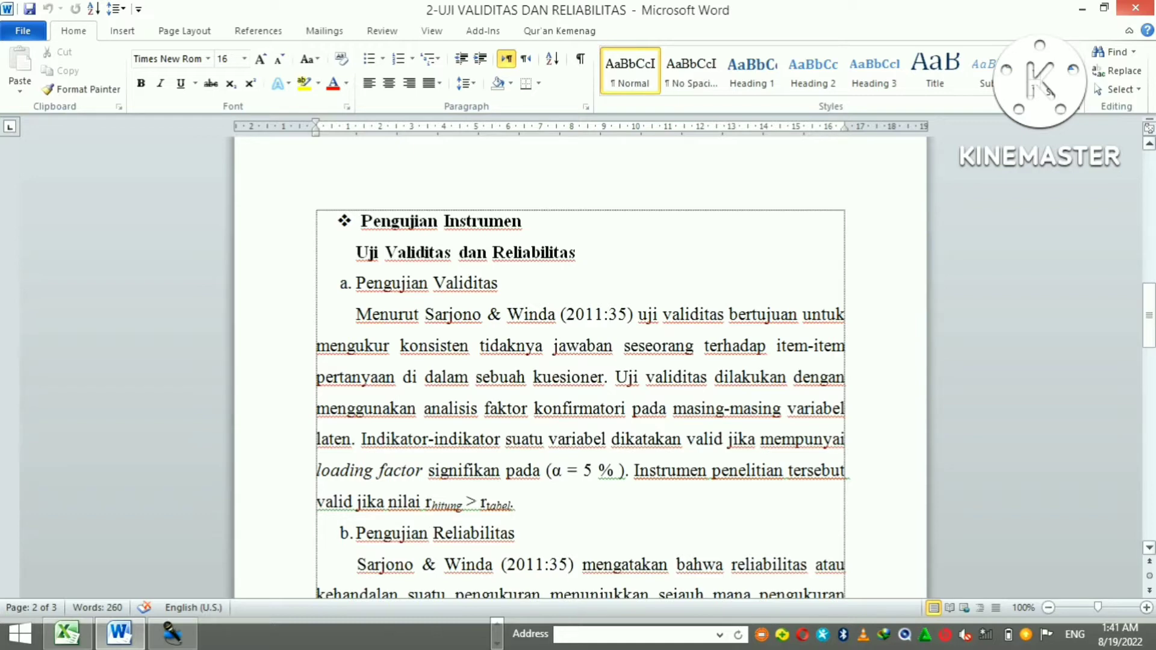
Step: Highlight the validity criterion r hitung > r tabel in yellow at the end of the Pengujian Validitas paragraph
{"action": "left_click_drag", "start_coordinate": [1150, 315], "coordinate": [1150, 328]}
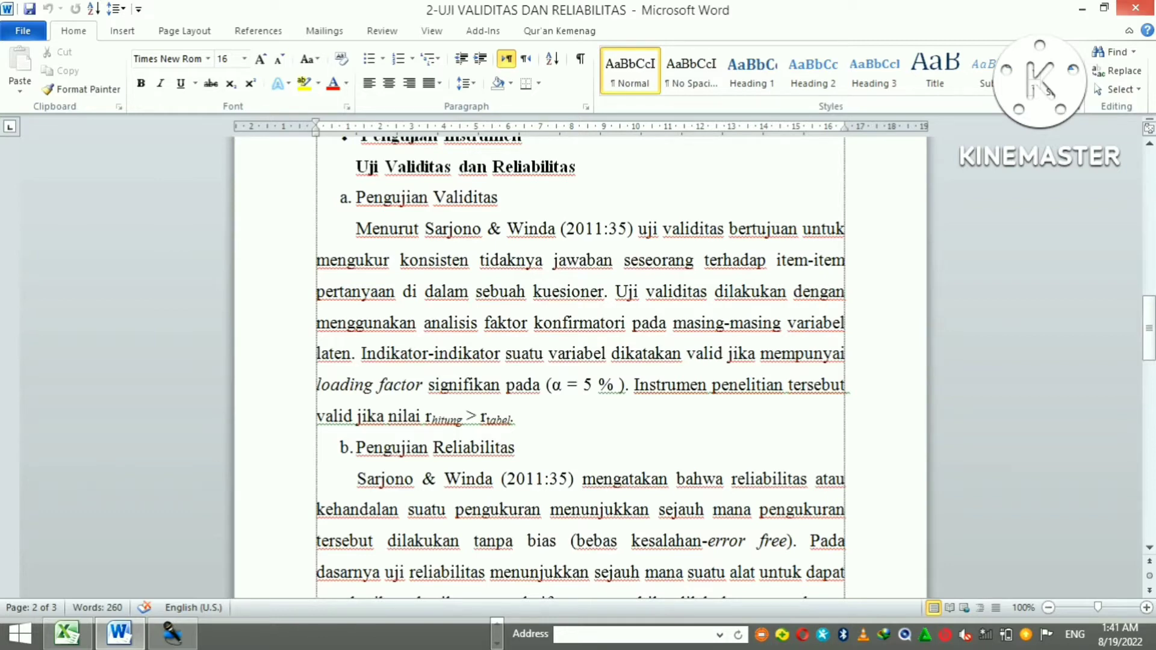
{"action": "left_click_drag", "start_coordinate": [426, 419], "coordinate": [513, 419]}
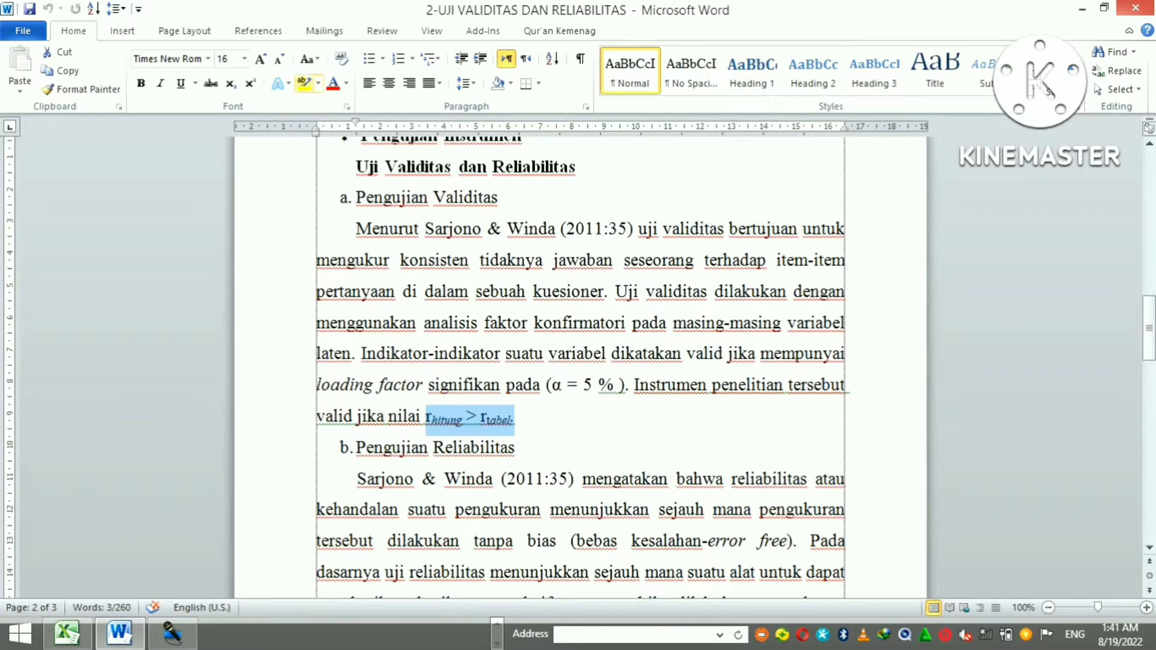
{"action": "left_click", "coordinate": [303, 84]}
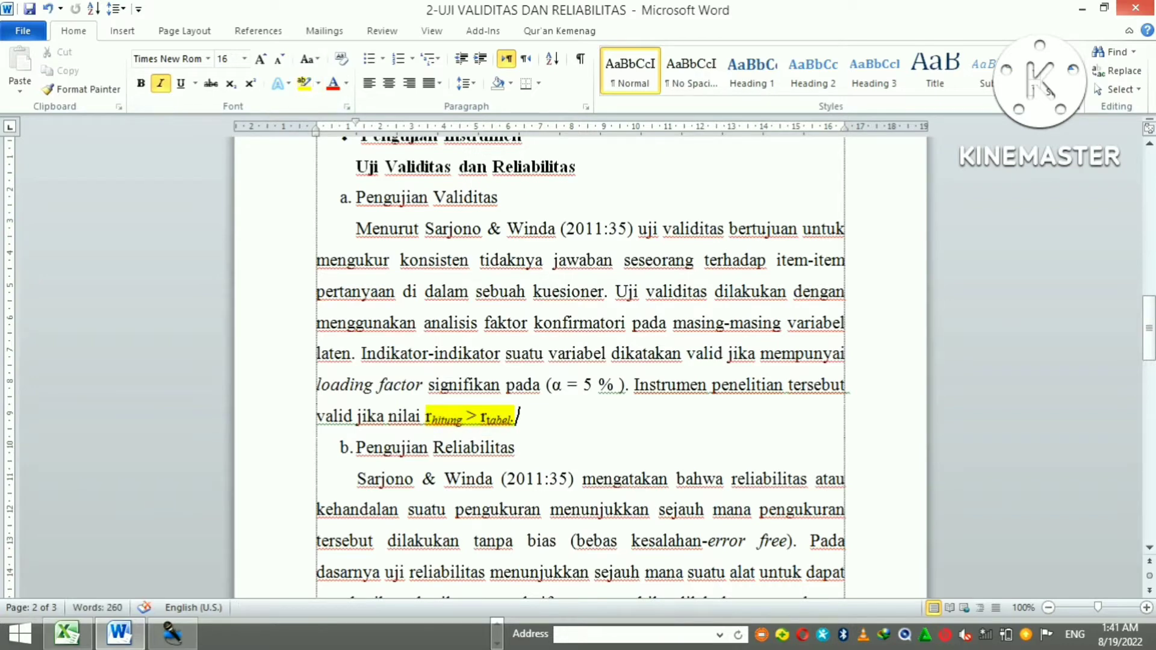
Step: Highlight the limit value 0.60 in yellow at the end of the Pengujian Reliabilitas paragraph
{"action": "left_click_drag", "start_coordinate": [1150, 328], "coordinate": [1149, 352]}
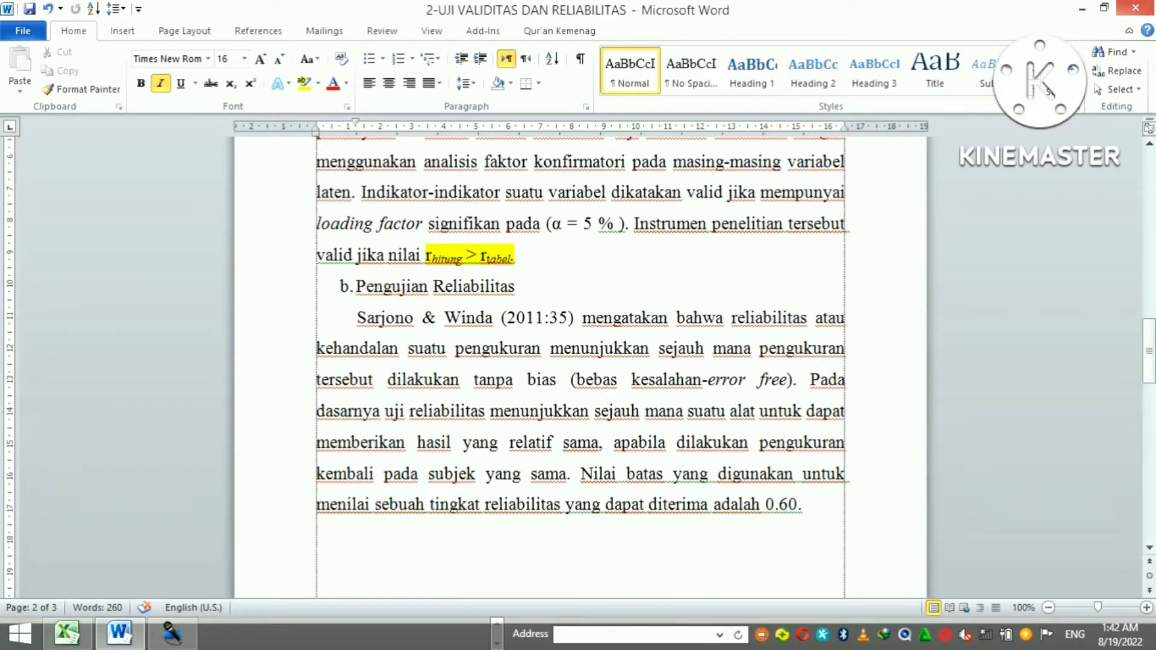
{"action": "left_click_drag", "start_coordinate": [766, 506], "coordinate": [808, 507]}
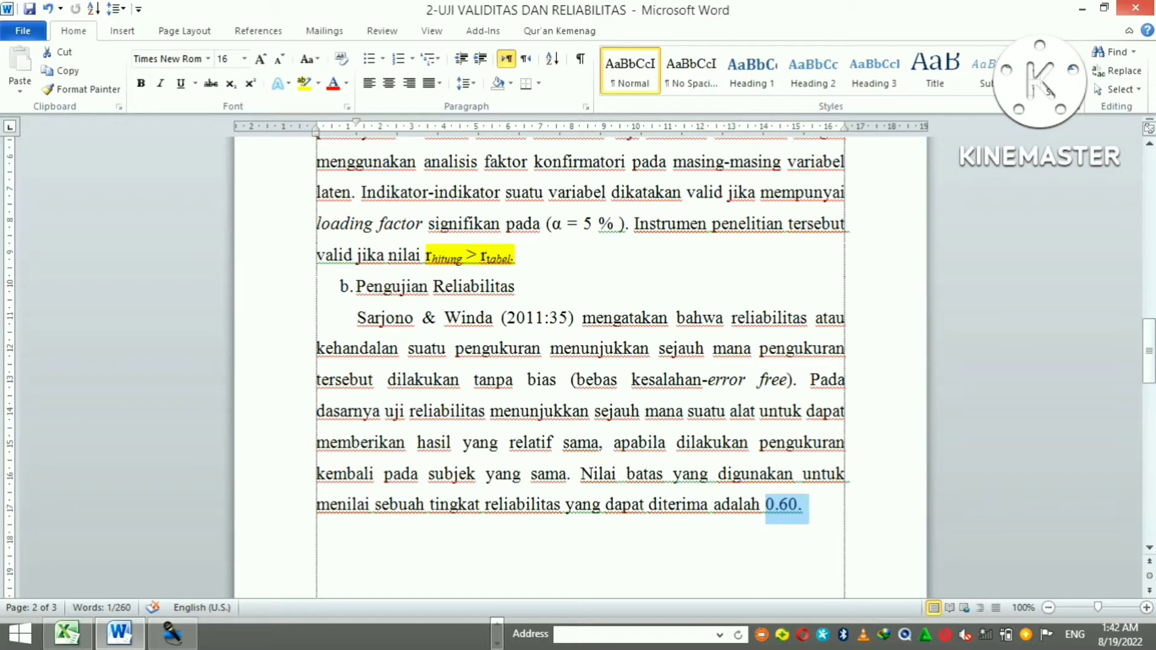
{"action": "left_click", "coordinate": [303, 83]}
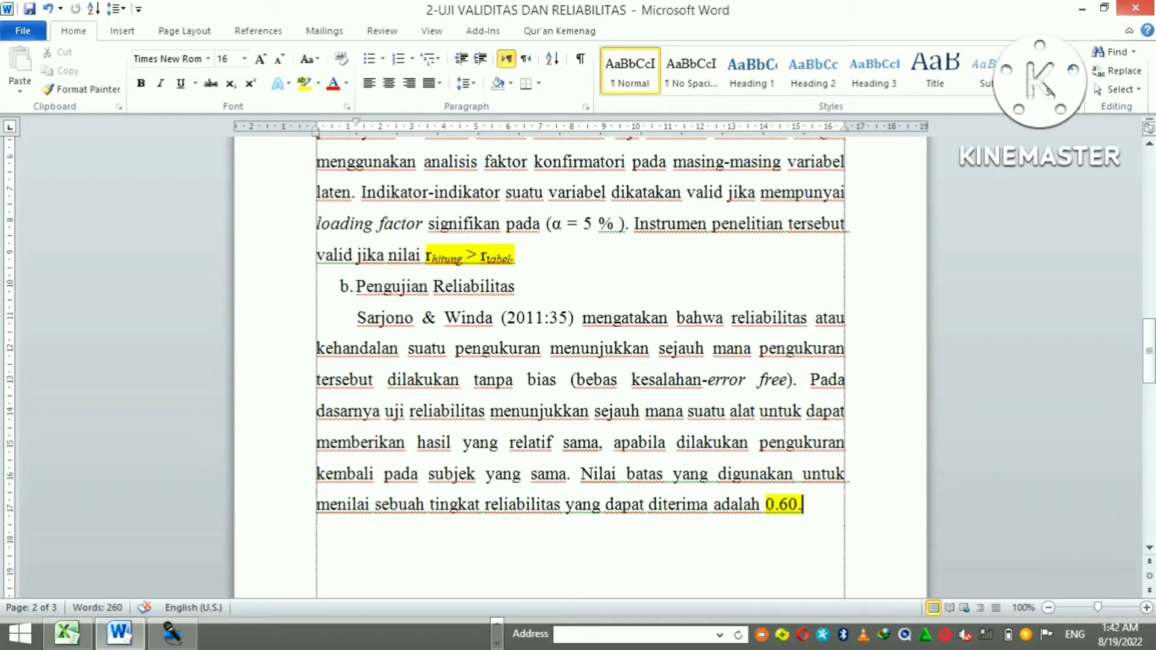
{"action": "mouse_move", "coordinate": [1150, 346]}
{"action": "left_mouse_down"}
{"action": "mouse_move", "coordinate": [1150, 356]}
{"action": "mouse_move", "coordinate": [1149, 323]}
{"action": "left_mouse_up"}
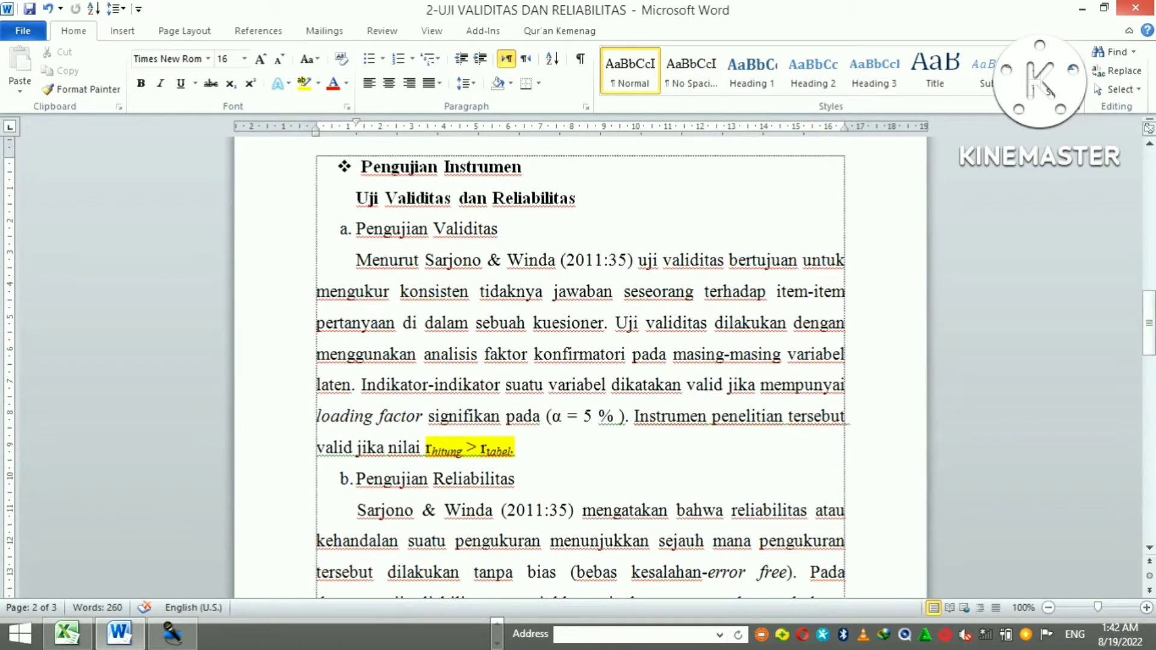
Step: Switch to the DATA ANGKET workbook in Excel, maximize its window and examine the questionnaire tabulation on Sheet1
{"action": "left_click", "coordinate": [67, 634]}
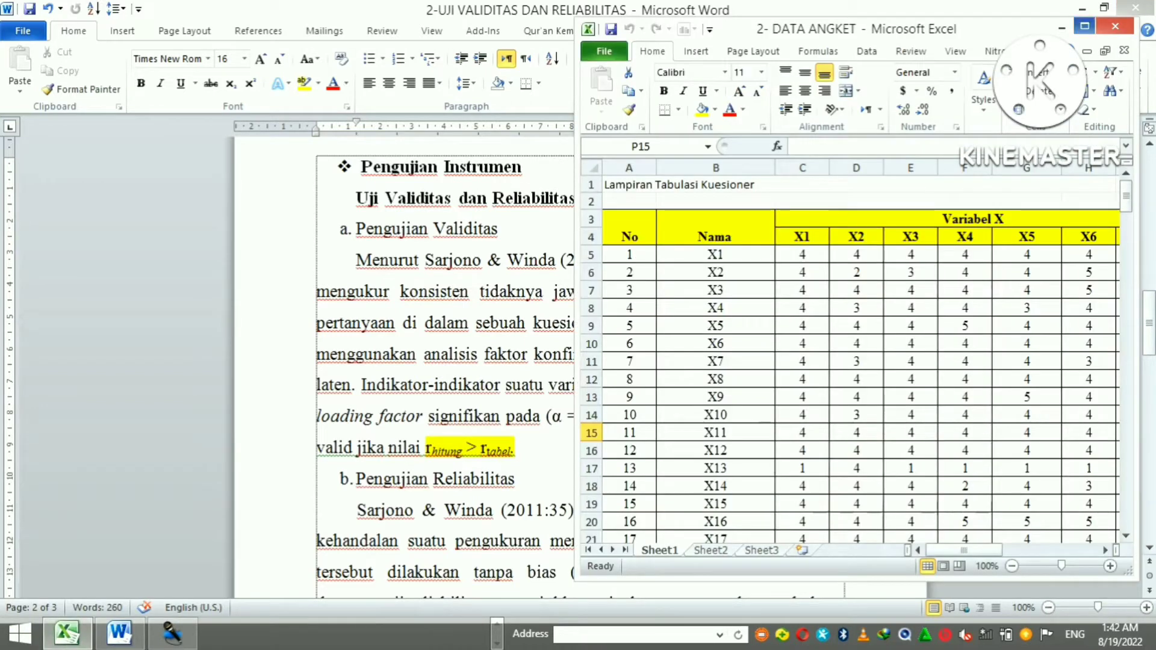
{"action": "left_click", "coordinate": [1085, 26]}
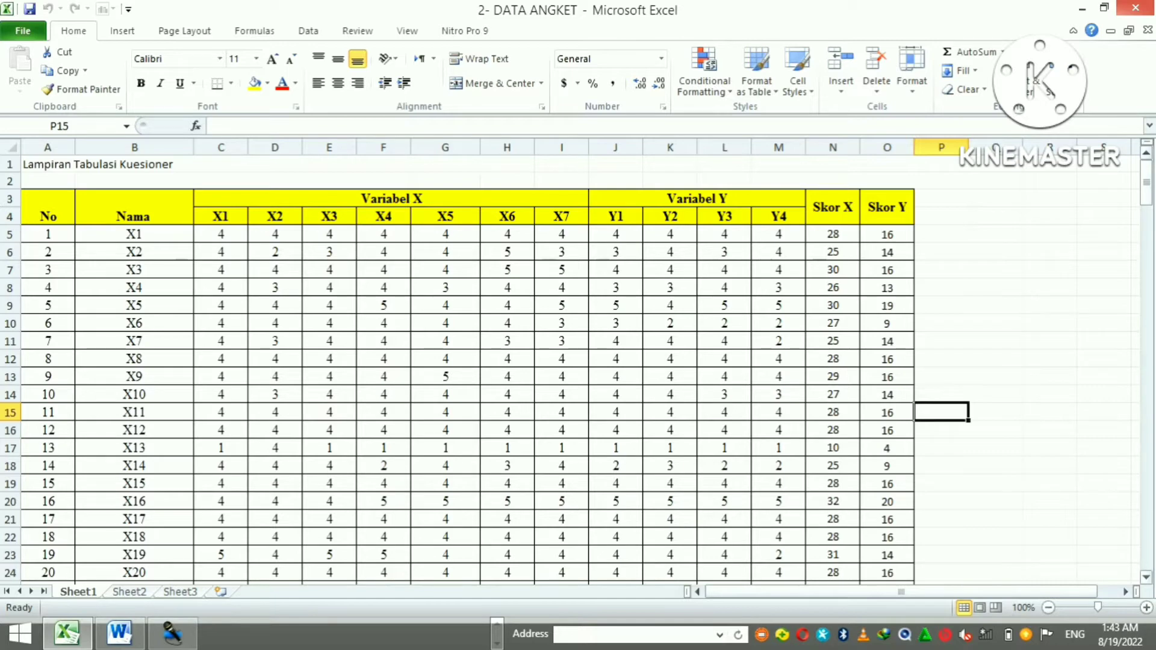
{"action": "left_click", "coordinate": [1146, 189]}
{"action": "mouse_move", "coordinate": [1147, 189]}
{"action": "left_mouse_down"}
{"action": "mouse_move", "coordinate": [1146, 557]}
{"action": "mouse_move", "coordinate": [1146, 191]}
{"action": "left_mouse_up"}
Step: Switch to the empty dataset in SPSS Statistics and show its variable definitions
{"action": "left_click", "coordinate": [497, 625]}
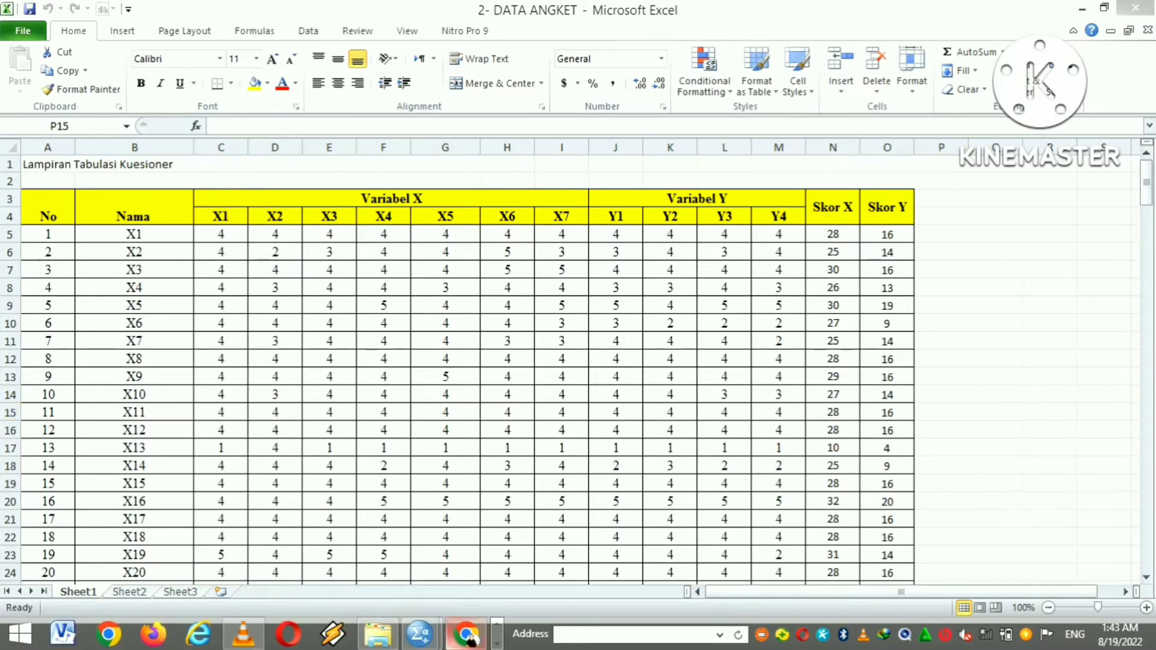
{"action": "mouse_move", "coordinate": [419, 635]}
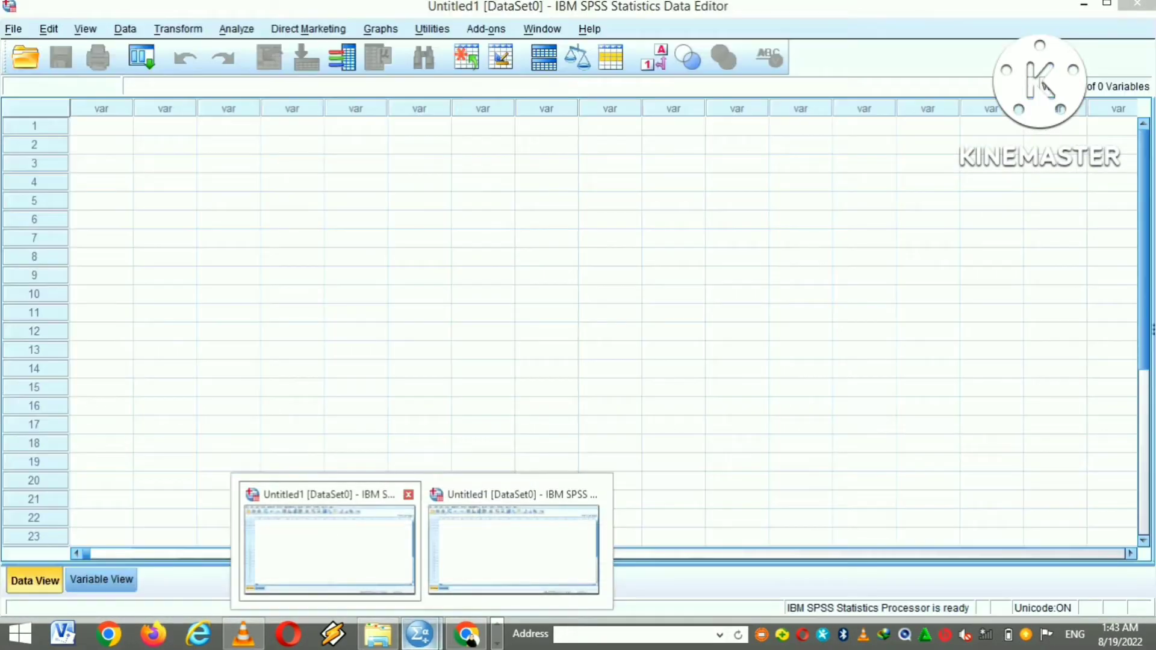
{"action": "left_click", "coordinate": [325, 545]}
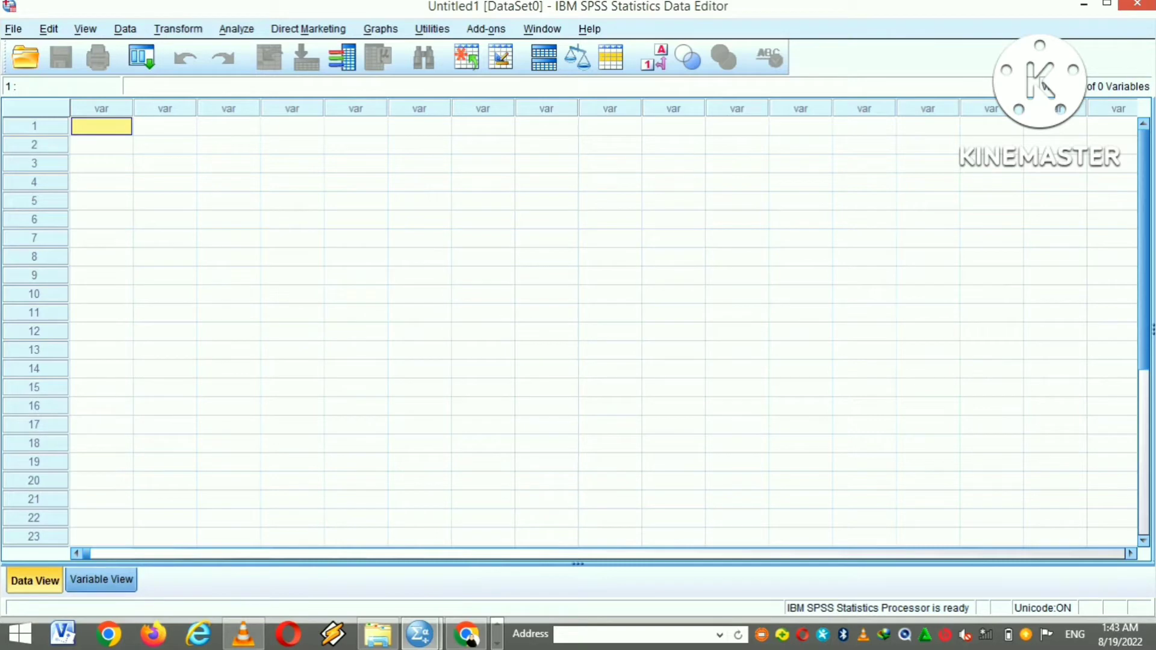
{"action": "left_click", "coordinate": [101, 579]}
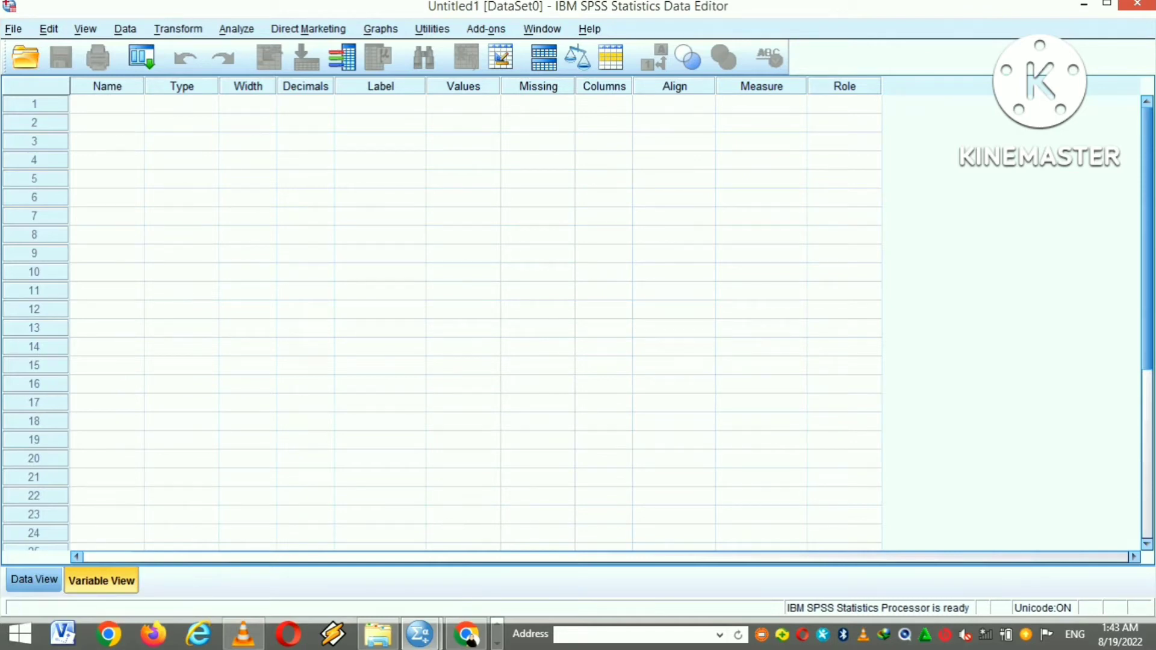
Step: Define seven variables named P1, P2, P3, P4, P5, P6 and P7 in rows 1 to 7
{"action": "left_click", "coordinate": [107, 104]}
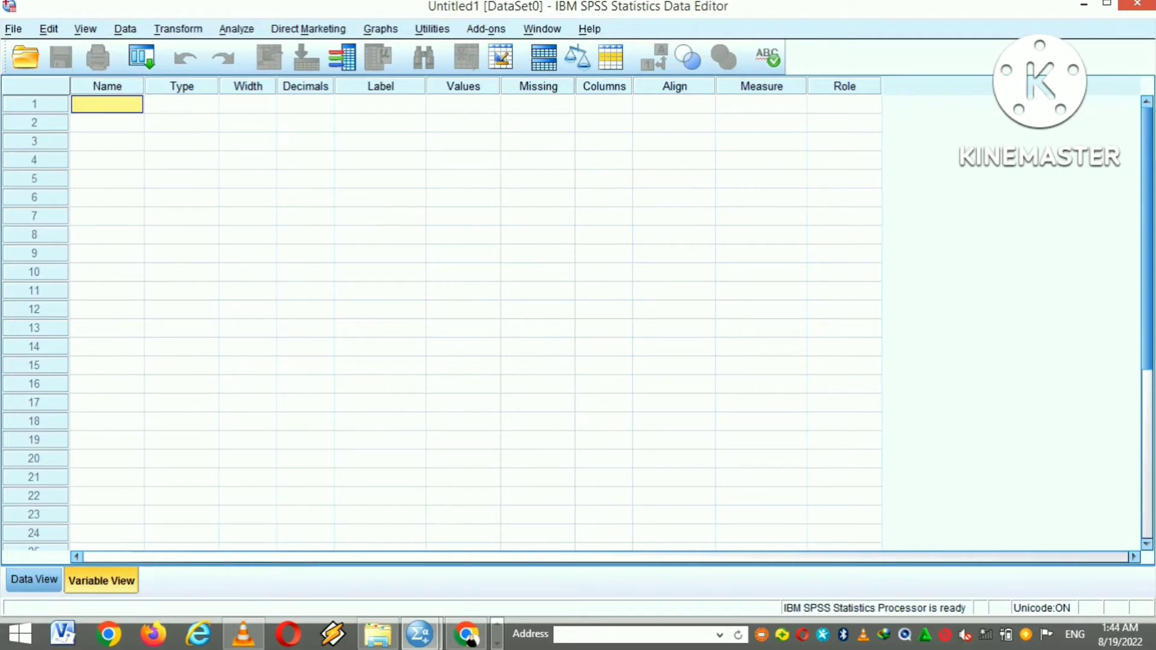
{"action": "type", "text": "P1"}
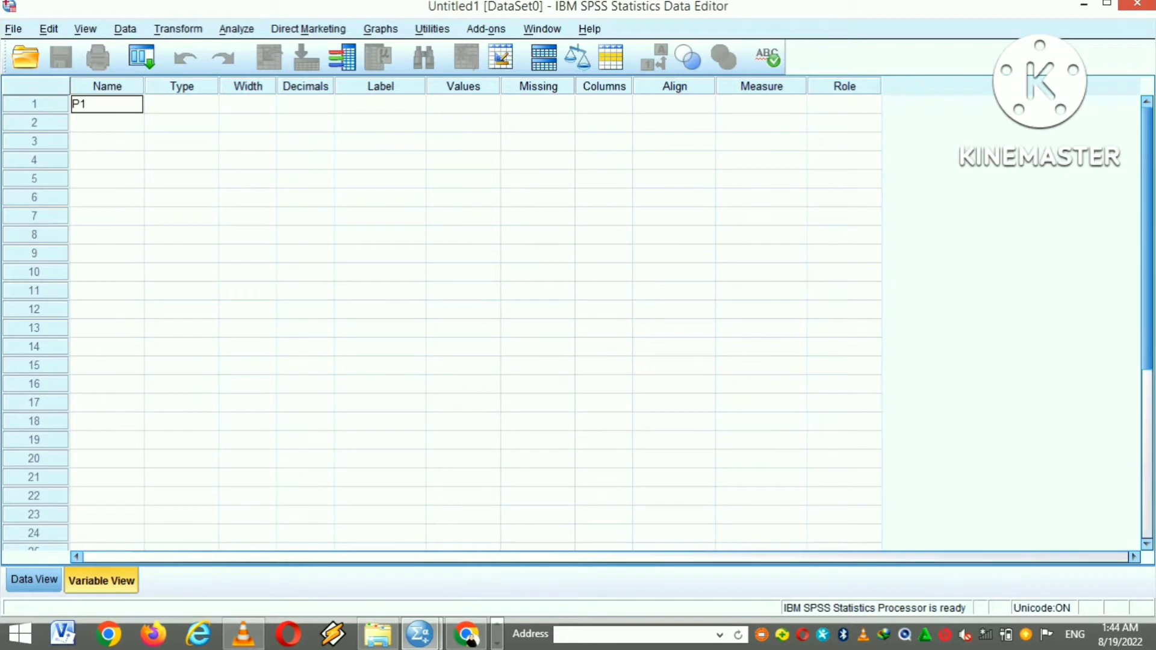
{"action": "key", "text": "Return"}
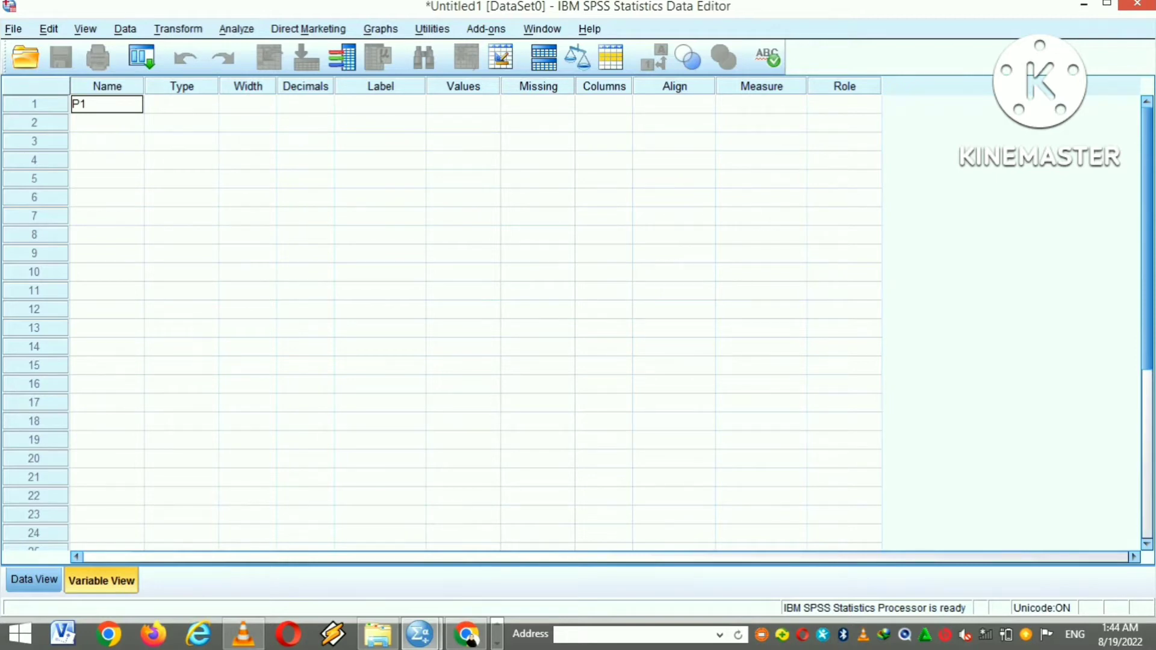
{"action": "type", "text": "P"}
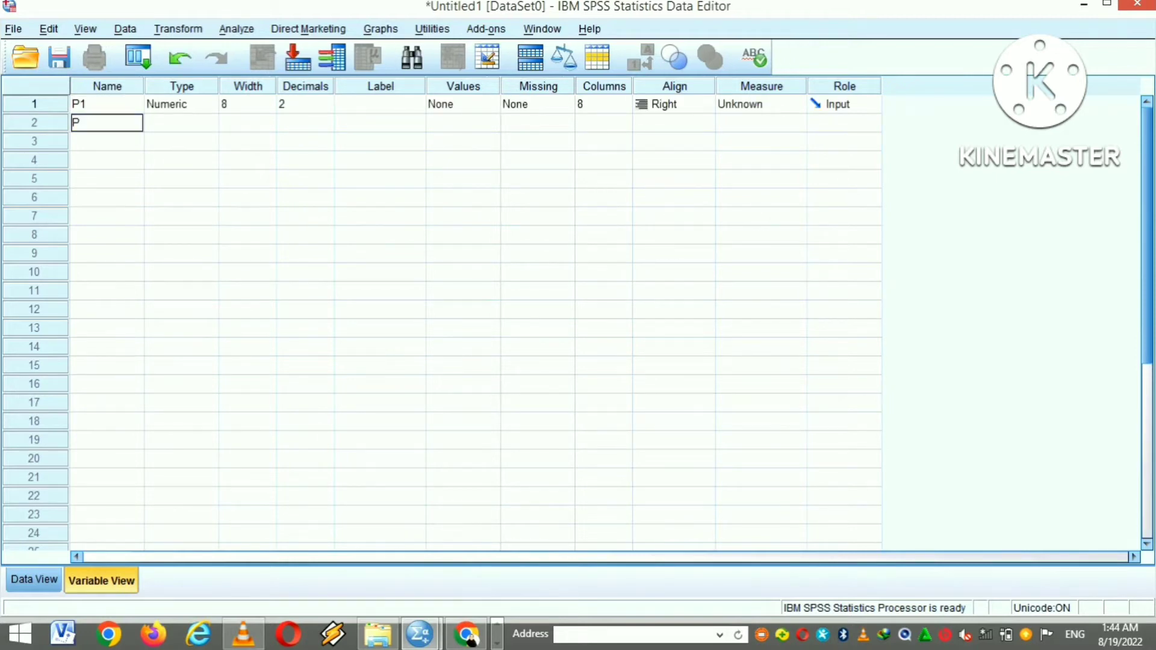
{"action": "type", "text": "2"}
{"action": "key", "text": "Return"}
{"action": "type", "text": "P3"}
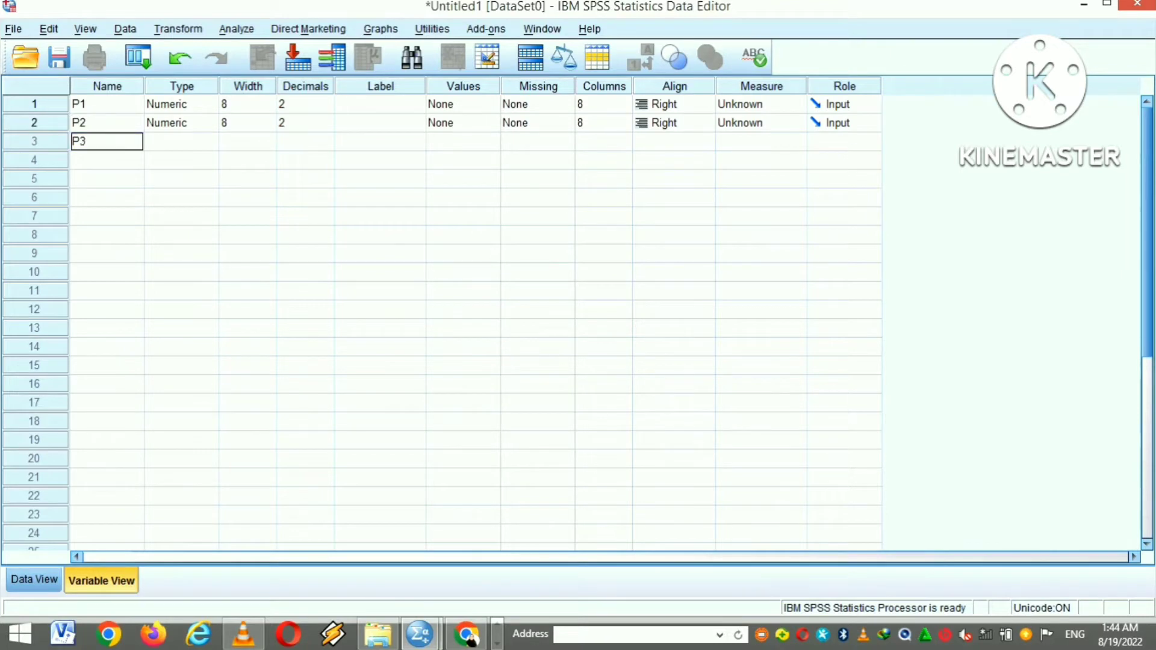
{"action": "key", "text": "Return"}
{"action": "type", "text": "P4"}
{"action": "key", "text": "Return"}
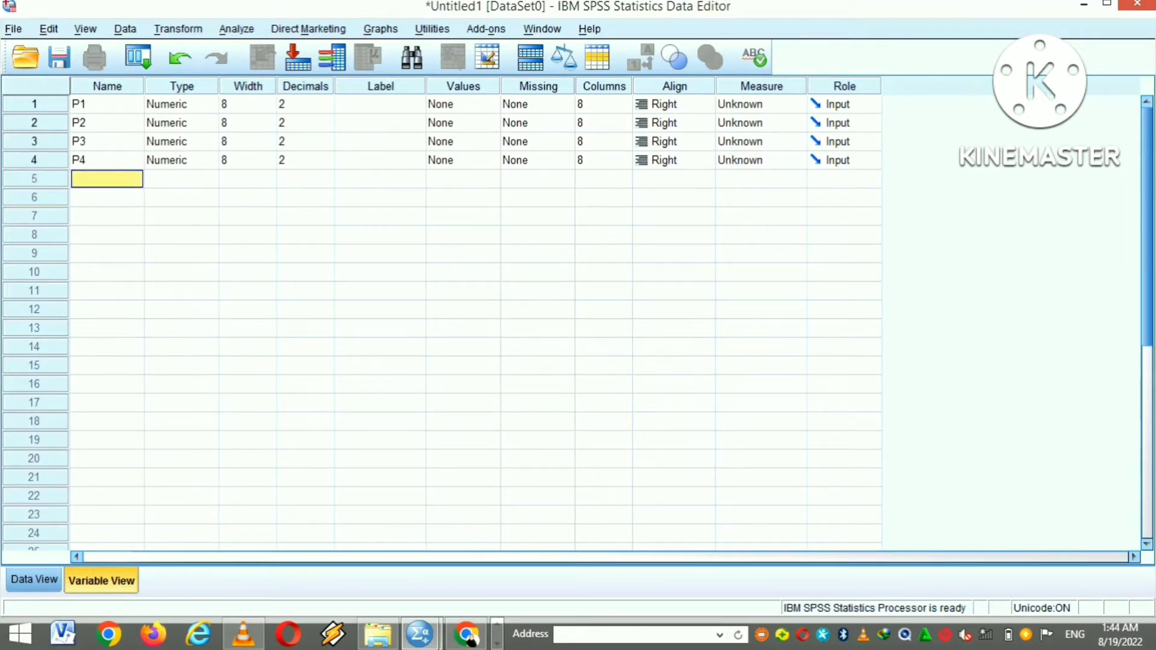
{"action": "type", "text": "P5"}
{"action": "key", "text": "Return"}
{"action": "type", "text": "P"}
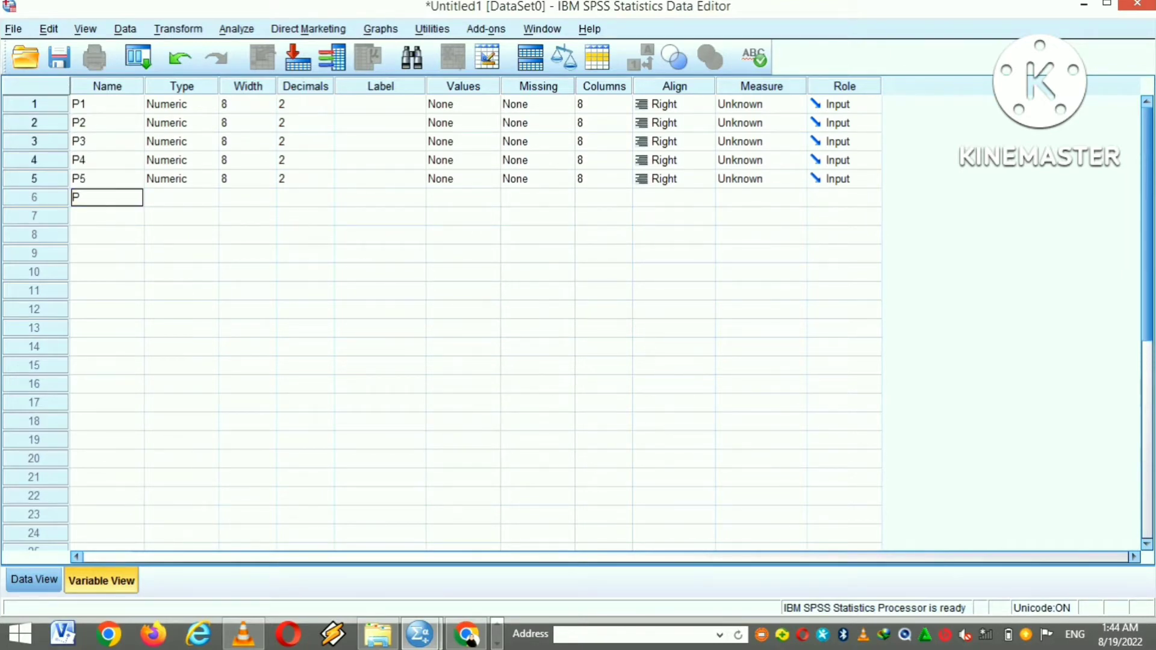
{"action": "type", "text": "6"}
{"action": "key", "text": "Return"}
{"action": "type", "text": "P7"}
{"action": "key", "text": "Return"}
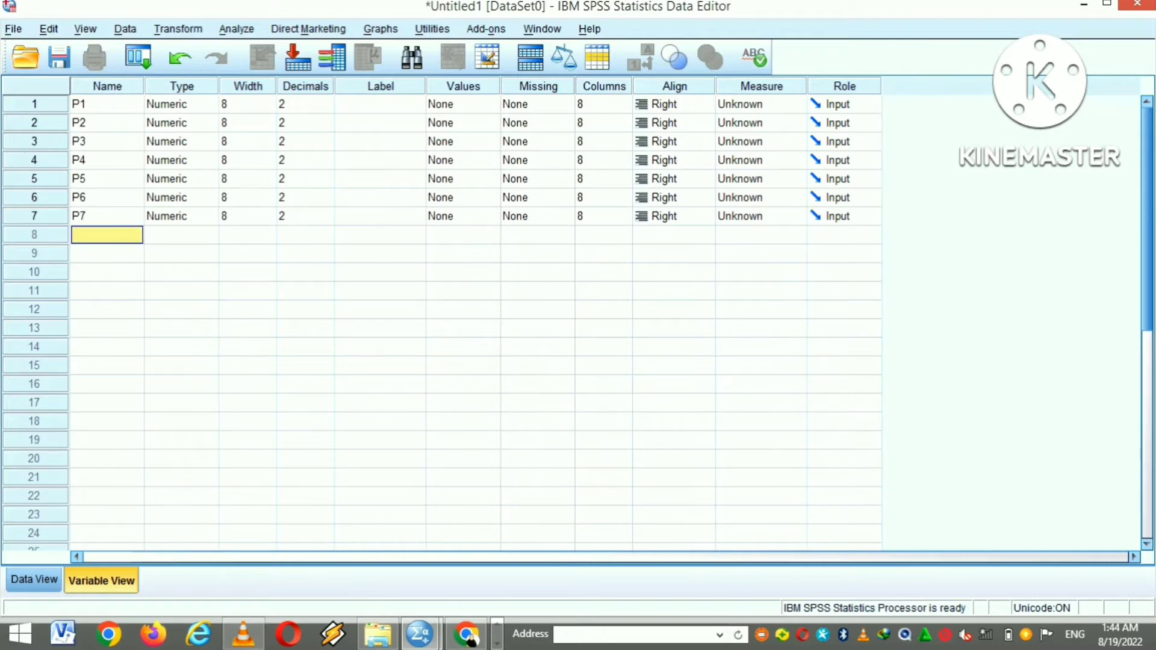
Step: Define an eighth variable named SKOR_X below P7
{"action": "type", "text": "SKOR"}
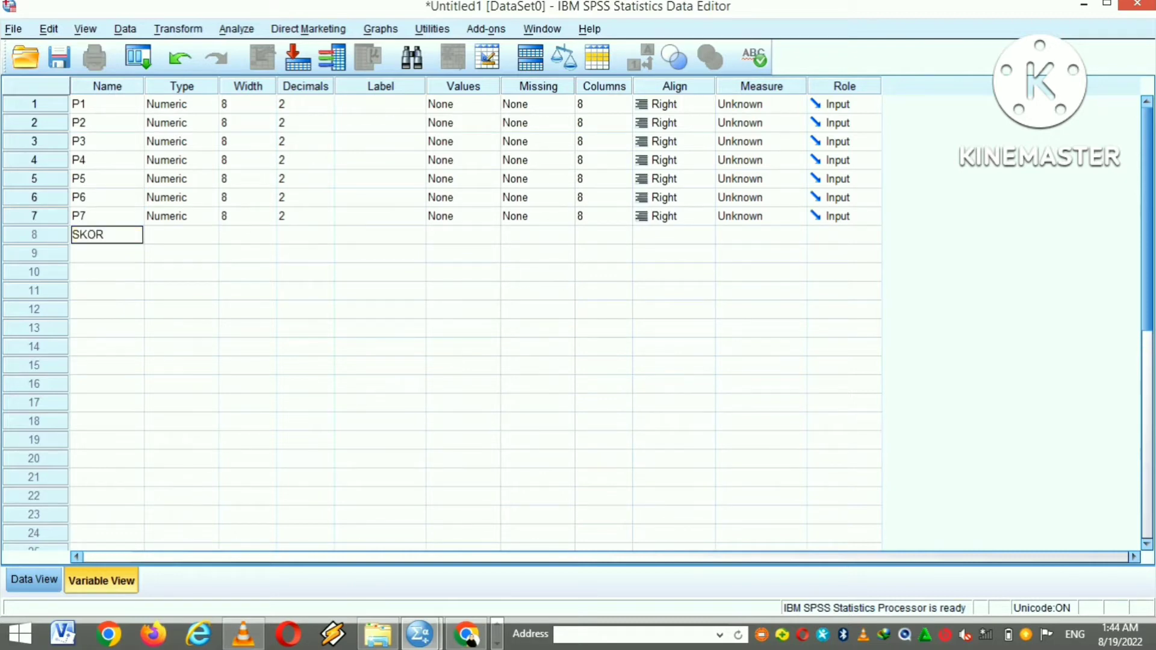
{"action": "type", "text": "_X"}
{"action": "left_click", "coordinate": [246, 291]}
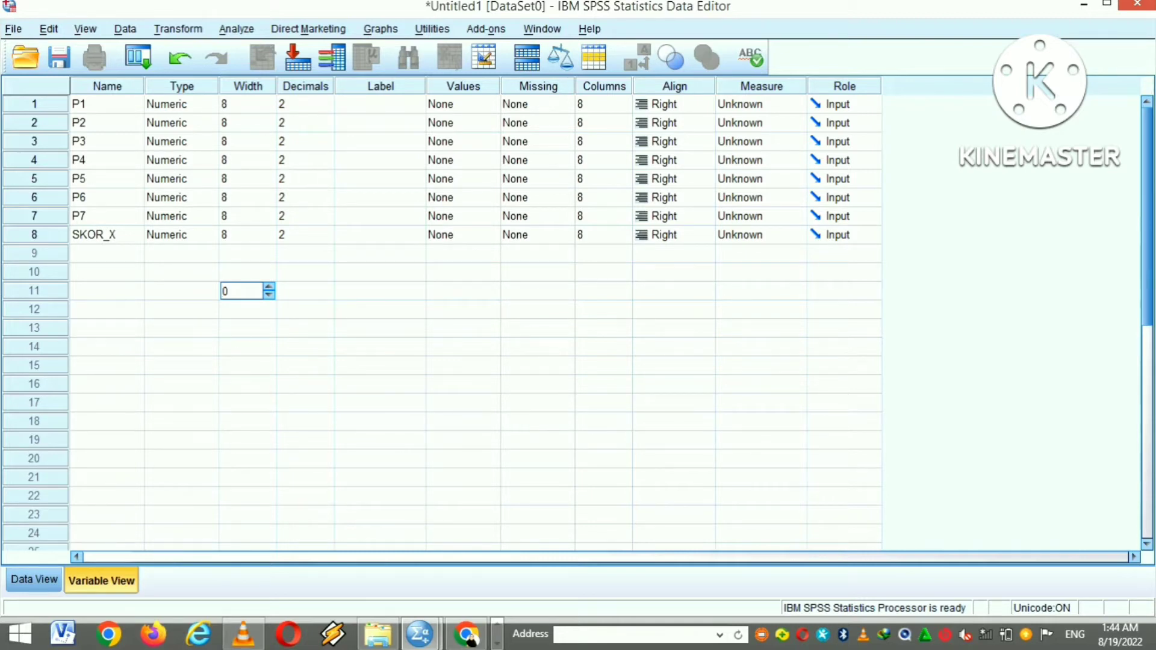
Step: Set the decimals to 0 for P1 through P7 and SKOR_X, and return to the data grid
{"action": "left_click", "coordinate": [327, 108]}
{"action": "left_click", "coordinate": [326, 109]}
{"action": "left_click", "coordinate": [326, 126]}
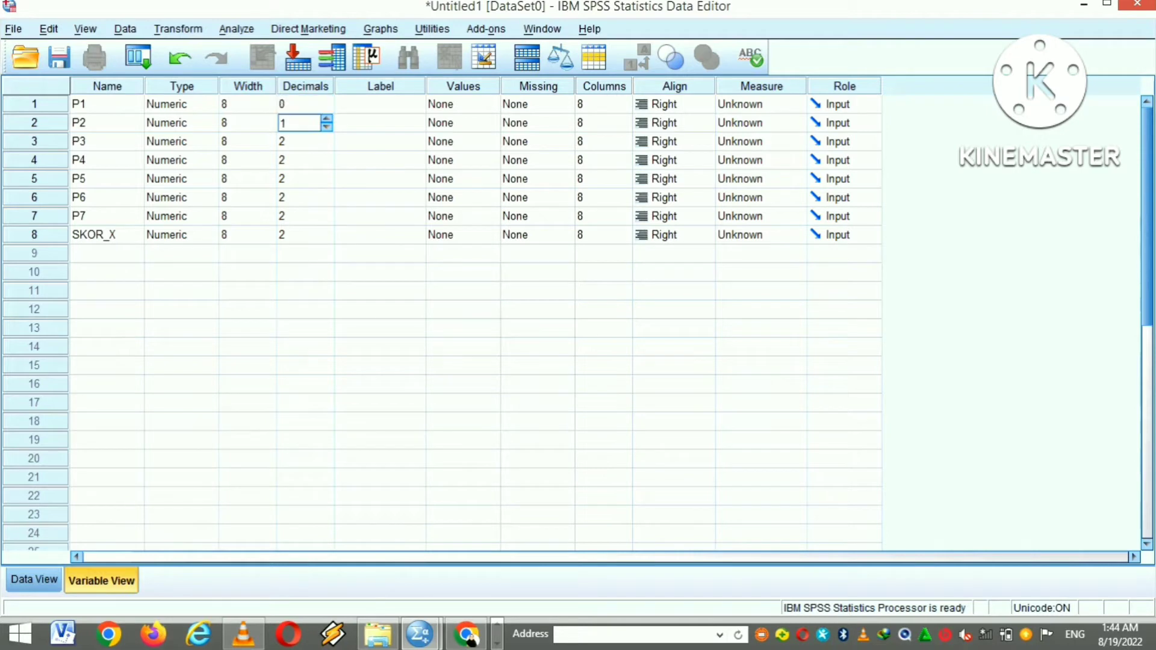
{"action": "left_click", "coordinate": [326, 126]}
{"action": "key", "text": "Return"}
{"action": "type", "text": "0"}
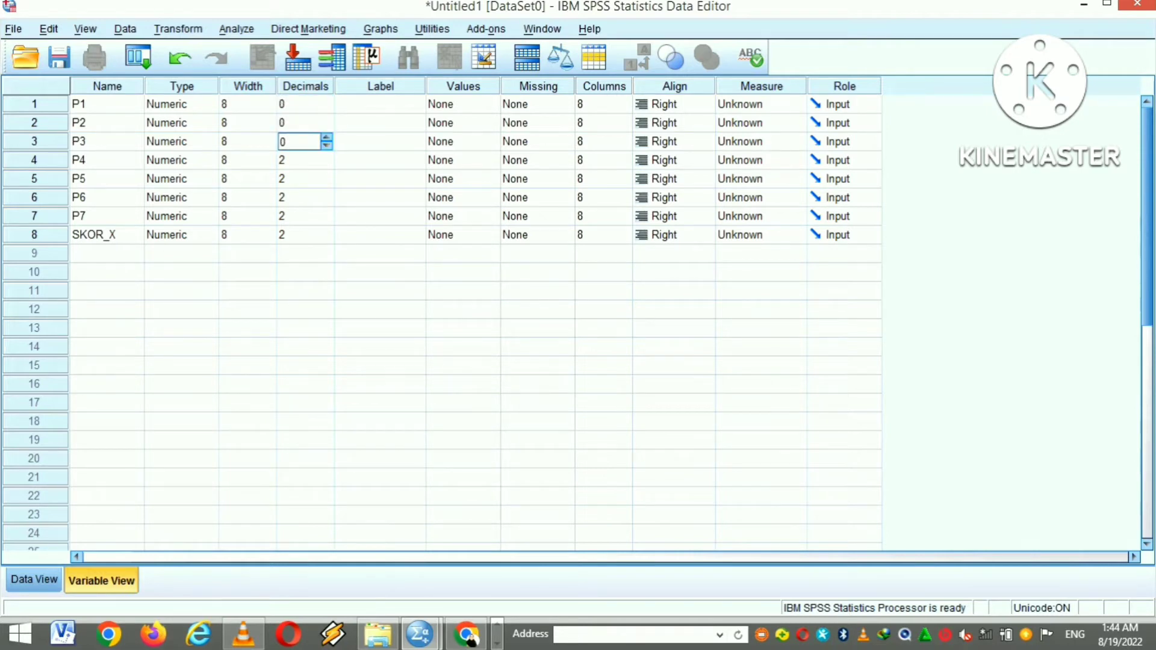
{"action": "key", "text": "Return"}
{"action": "type", "text": "0"}
{"action": "key", "text": "Return"}
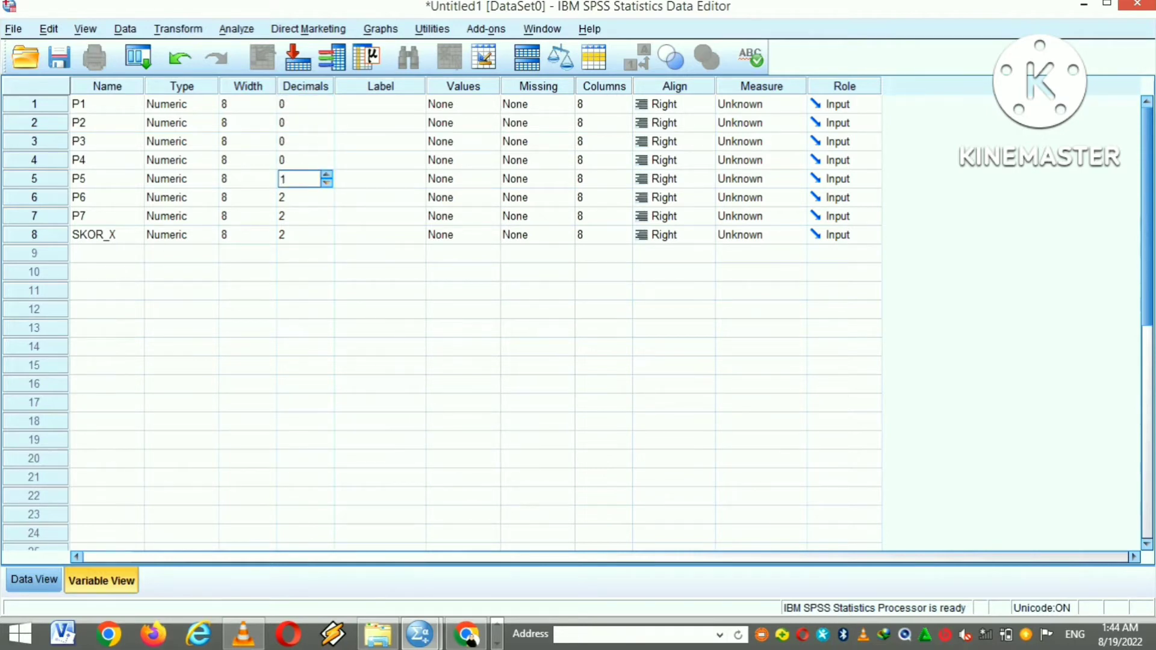
{"action": "type", "text": "0"}
{"action": "key", "text": "Return"}
{"action": "type", "text": "0"}
{"action": "key", "text": "Return"}
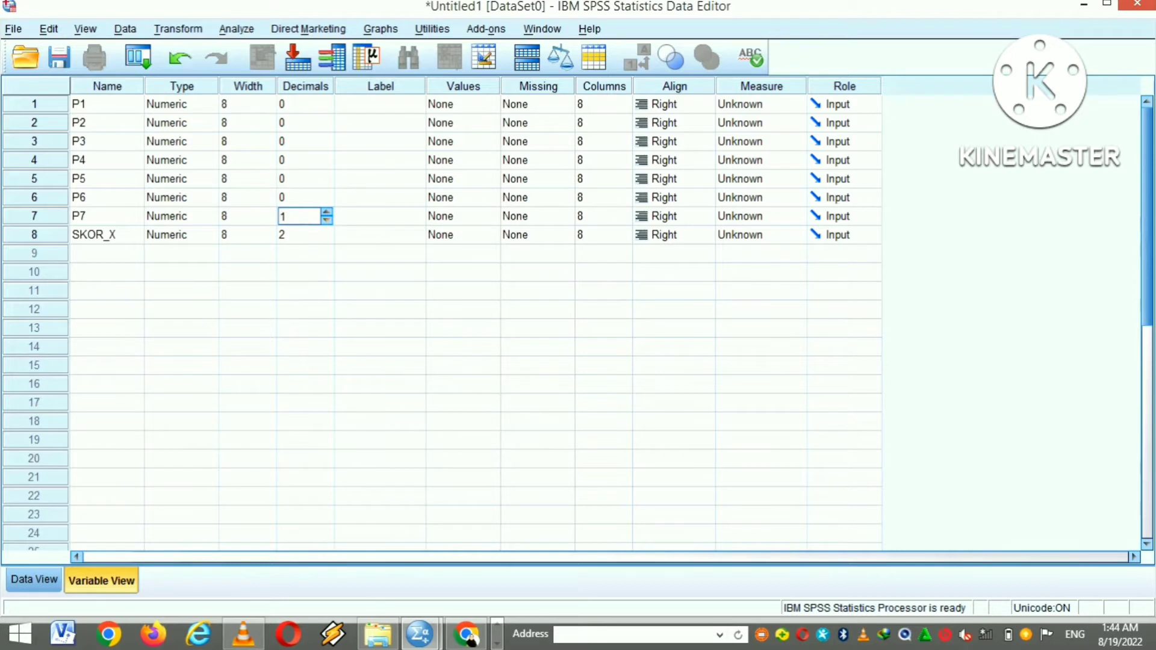
{"action": "type", "text": "0"}
{"action": "key", "text": "Return"}
{"action": "type", "text": "0"}
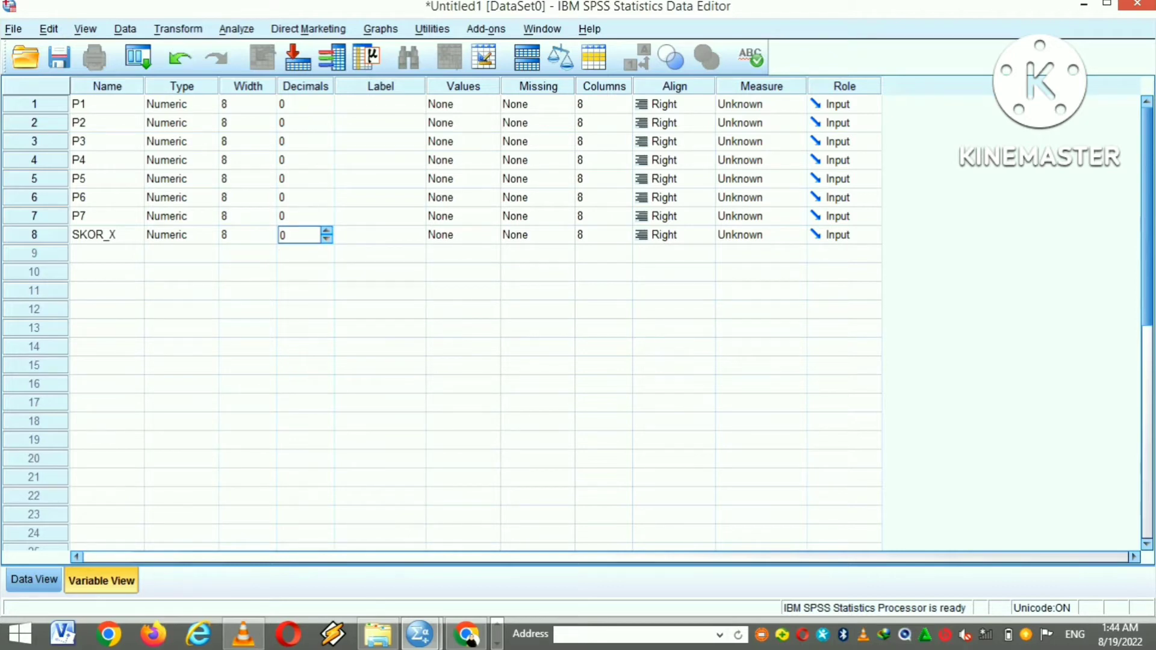
{"action": "key", "text": "ctrl+t"}
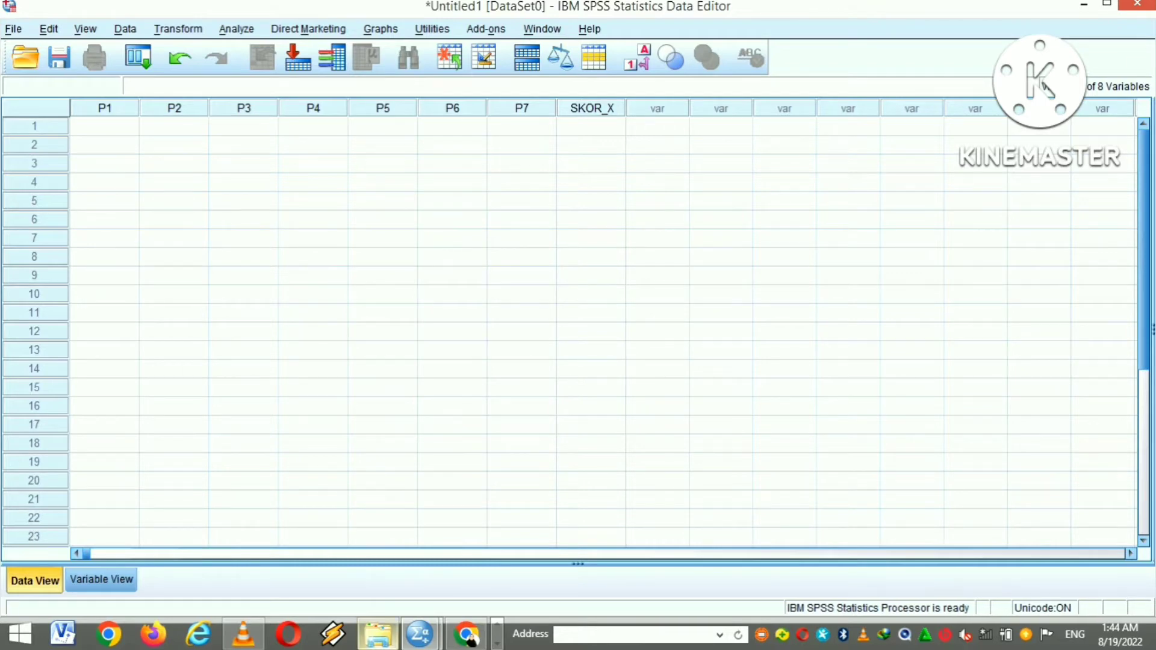
Step: Copy the X1–X7 answers in C5:I204 from the DATA ANGKET workbook in Excel and select the first P1 cell in SPSS
{"action": "mouse_move", "coordinate": [378, 634]}
{"action": "left_click", "coordinate": [497, 644]}
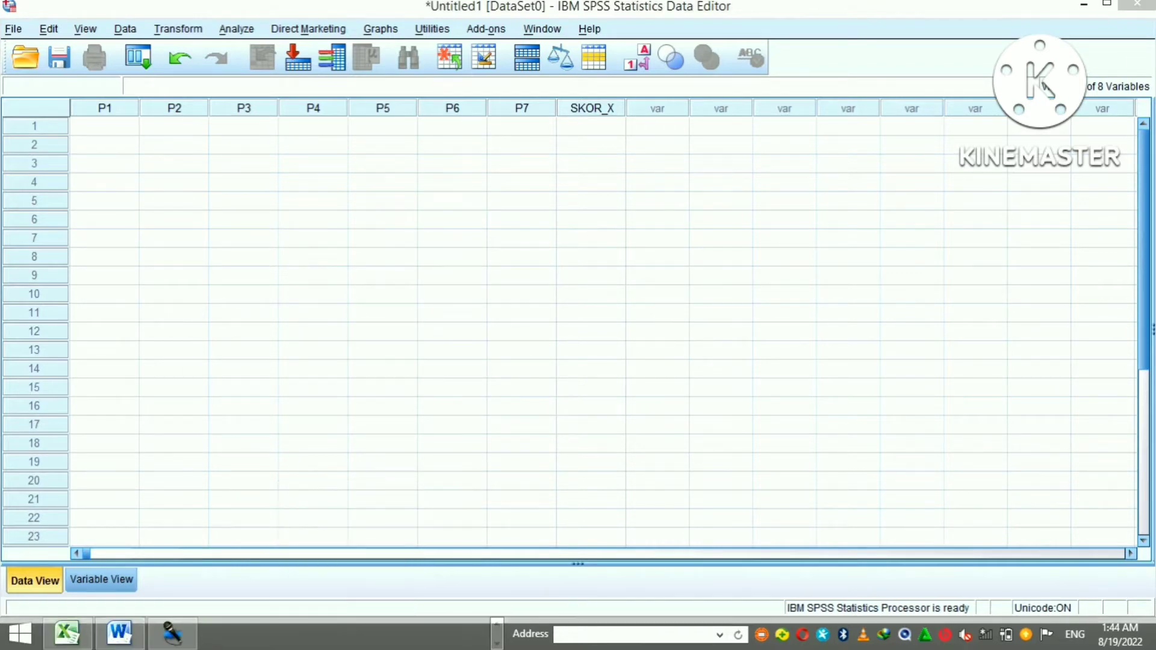
{"action": "left_click", "coordinate": [67, 634]}
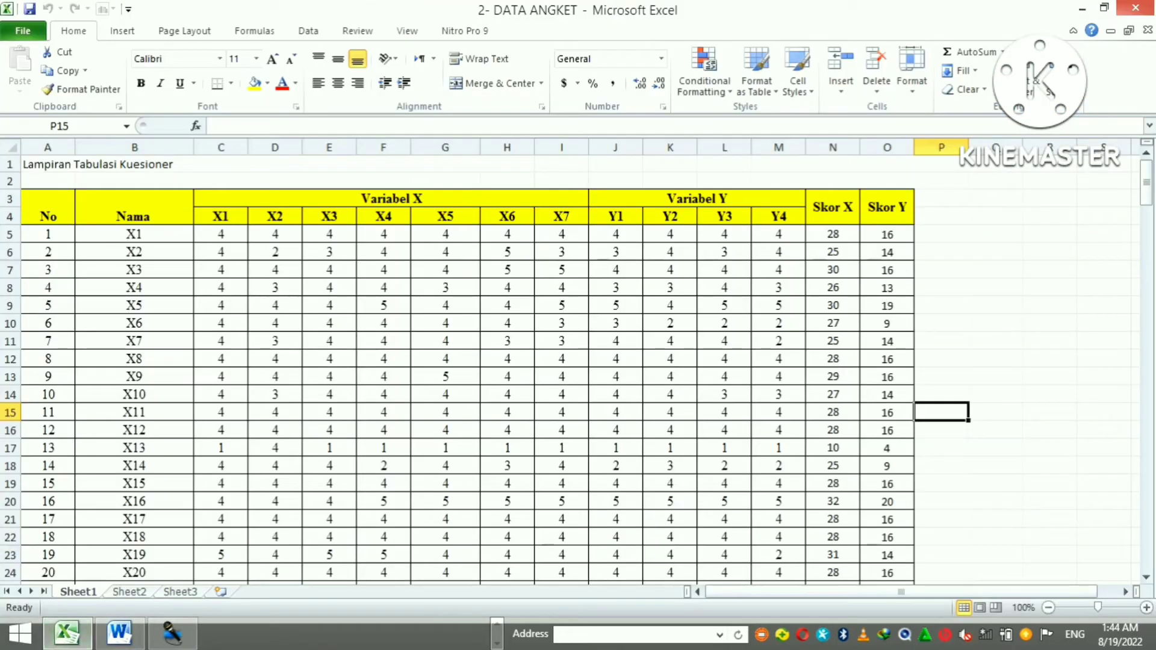
{"action": "left_click_drag", "start_coordinate": [221, 234], "coordinate": [578, 310]}
{"action": "mouse_move", "coordinate": [588, 569]}
{"action": "left_mouse_down"}
{"action": "mouse_move", "coordinate": [537, 566]}
{"action": "mouse_move", "coordinate": [534, 548]}
{"action": "mouse_move", "coordinate": [587, 563]}
{"action": "mouse_move", "coordinate": [367, 565]}
{"action": "mouse_move", "coordinate": [589, 565]}
{"action": "left_mouse_up"}
{"action": "right_click", "coordinate": [525, 243]}
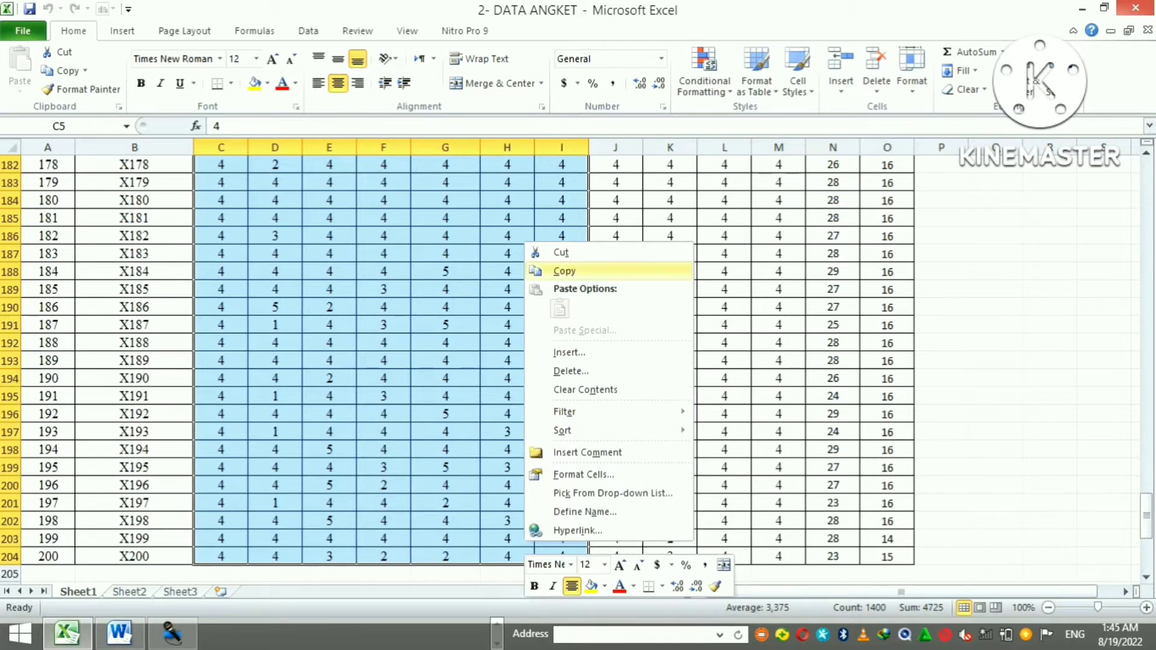
{"action": "left_click", "coordinate": [564, 271]}
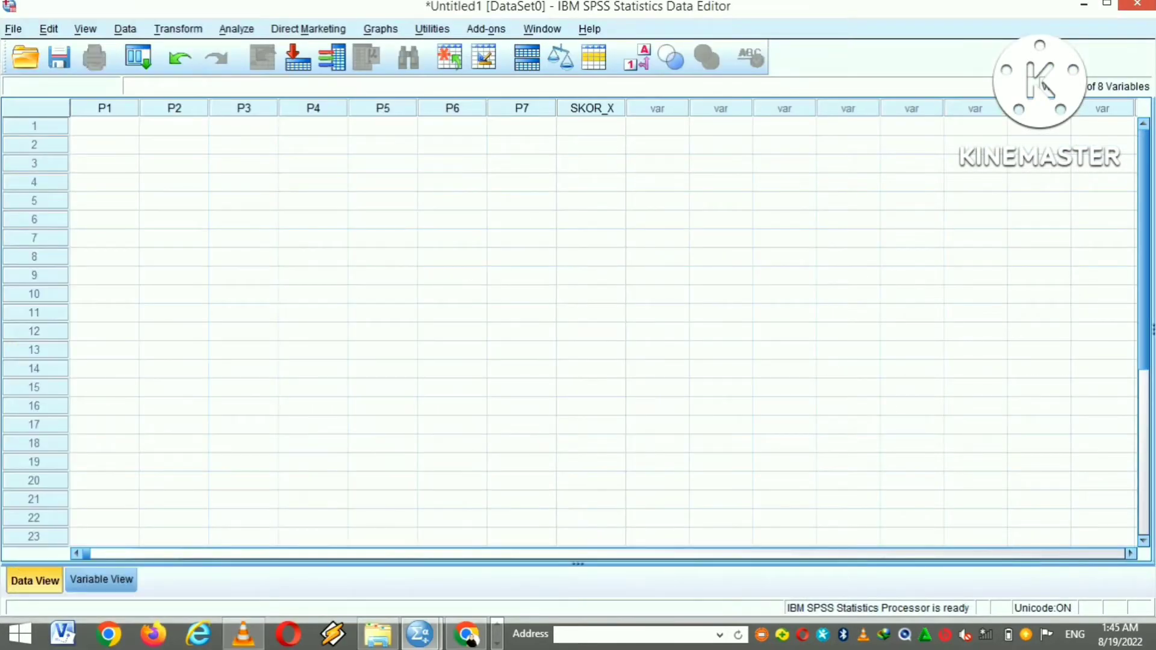
{"action": "left_click", "coordinate": [104, 126]}
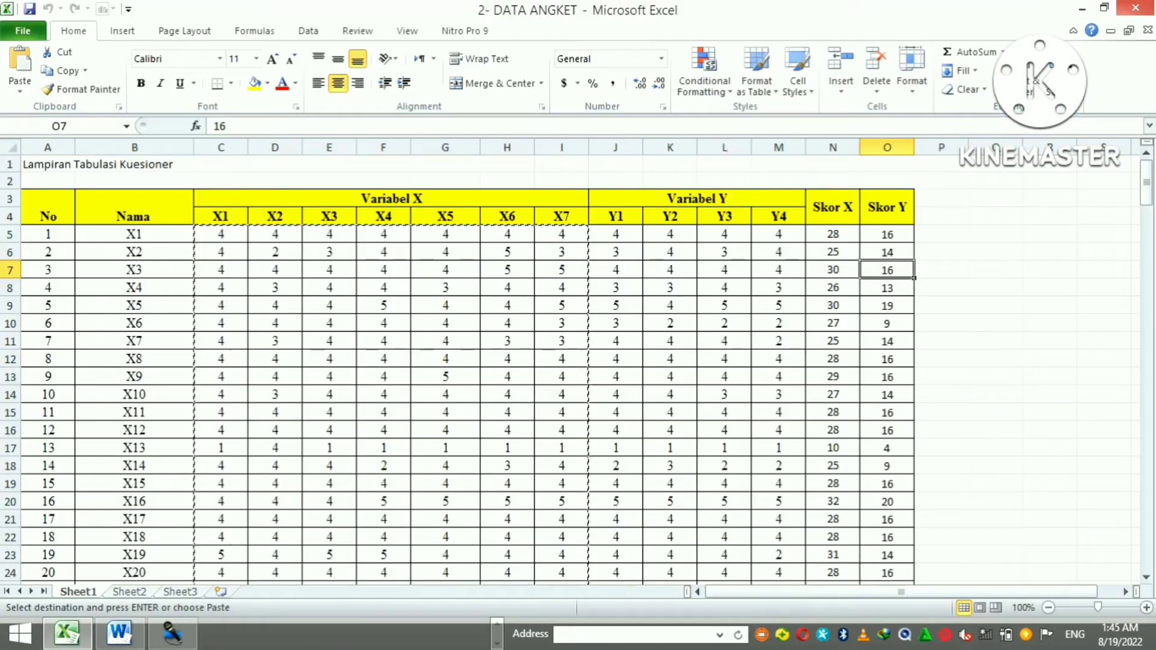
Step: Copy the Skor X values in N5:N204 from the Excel workbook and paste them into the SKOR_X column in SPSS
{"action": "left_click_drag", "start_coordinate": [833, 222], "coordinate": [833, 557]}
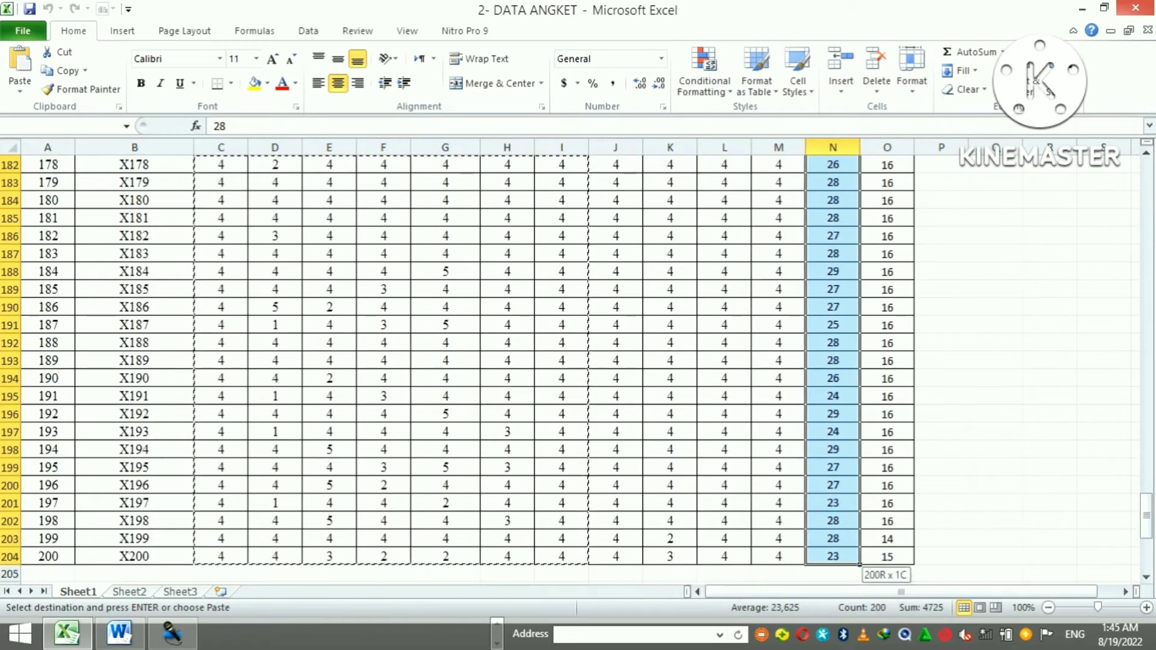
{"action": "right_click", "coordinate": [832, 259]}
{"action": "left_click", "coordinate": [872, 289]}
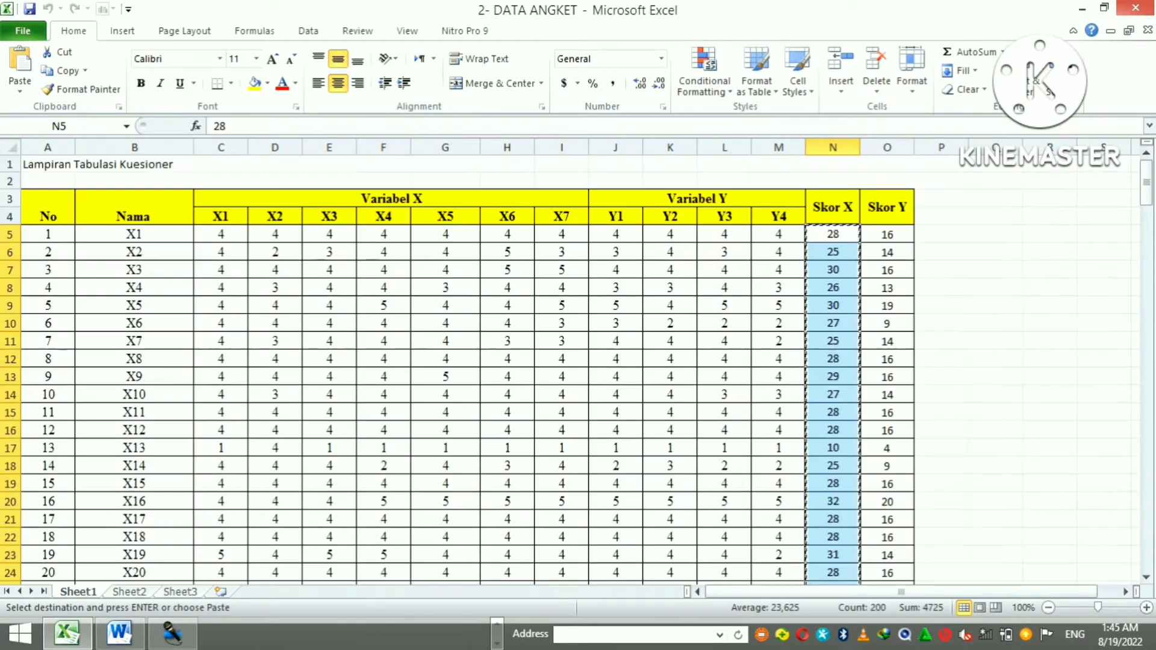
{"action": "left_click", "coordinate": [497, 624]}
{"action": "left_click", "coordinate": [420, 634]}
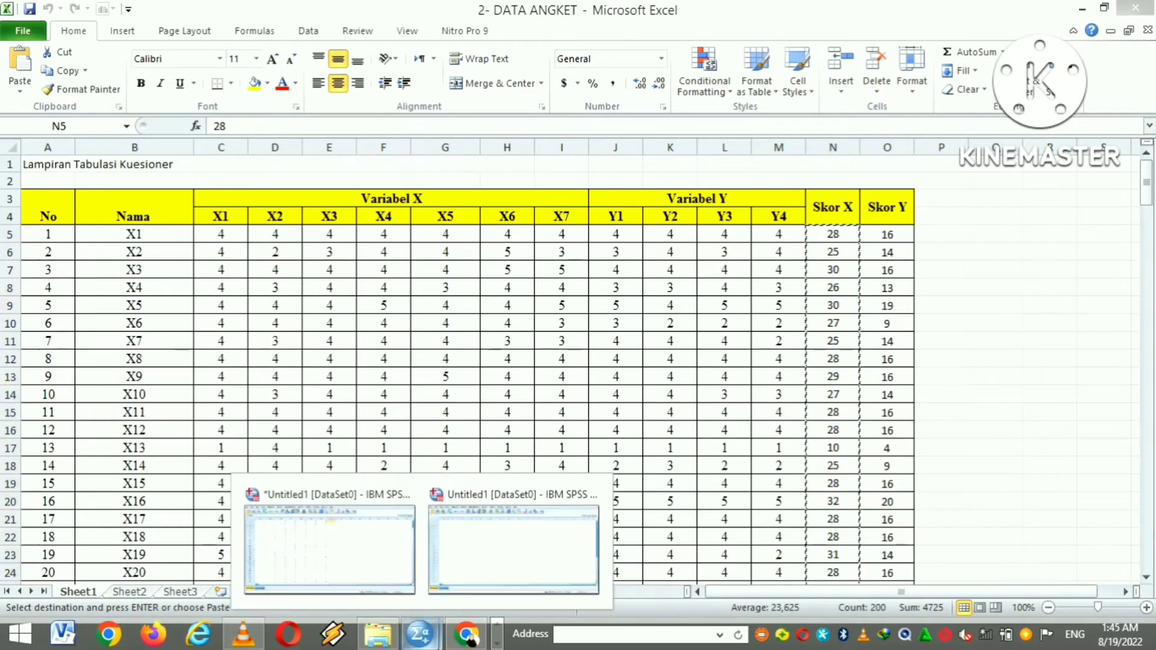
{"action": "left_click", "coordinate": [328, 542]}
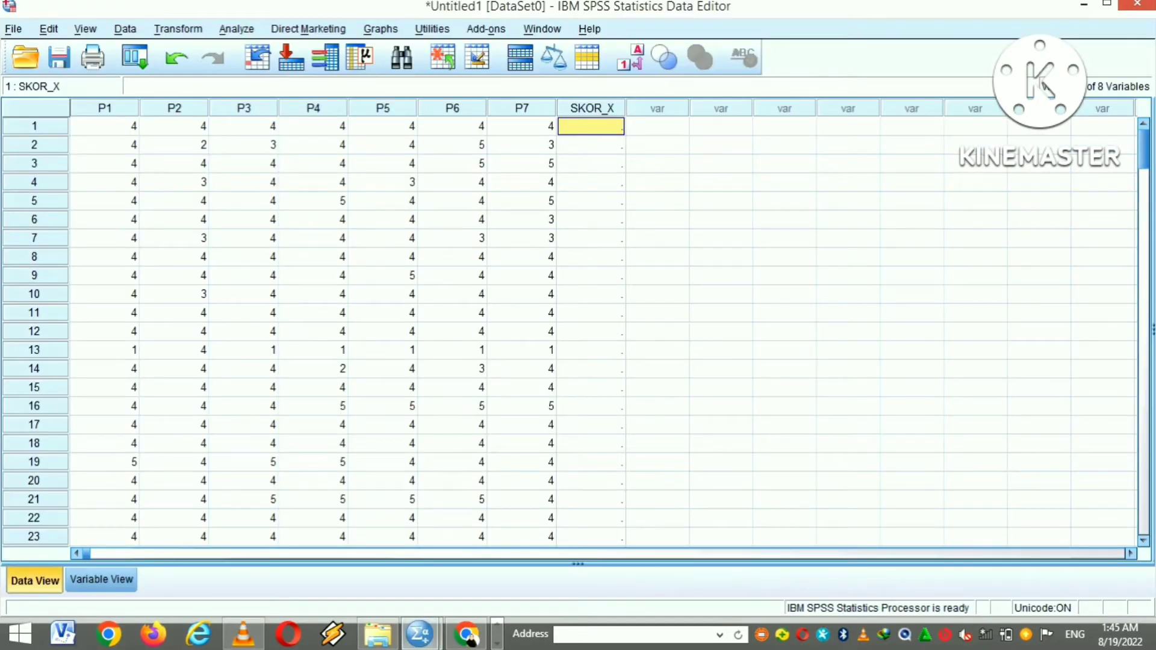
{"action": "key", "text": "ctrl+v"}
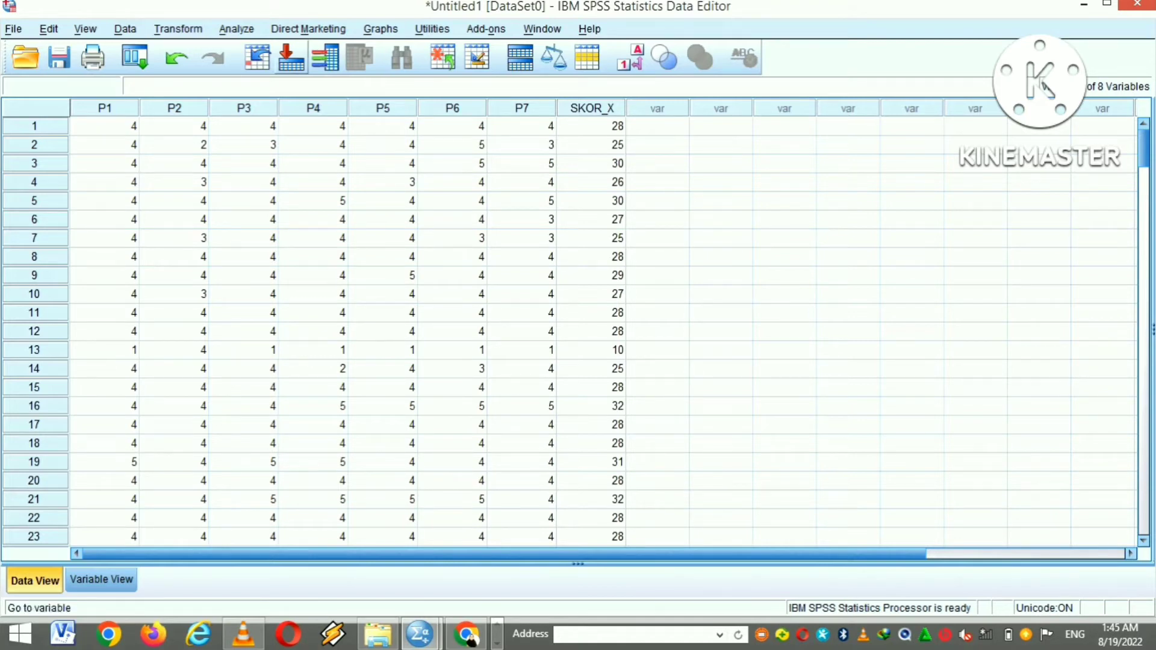
Step: Run a two-tailed Pearson bivariate correlation on P1 through P7 and SKOR_X, and view the full Correlations table in the output
{"action": "left_click", "coordinate": [237, 29]}
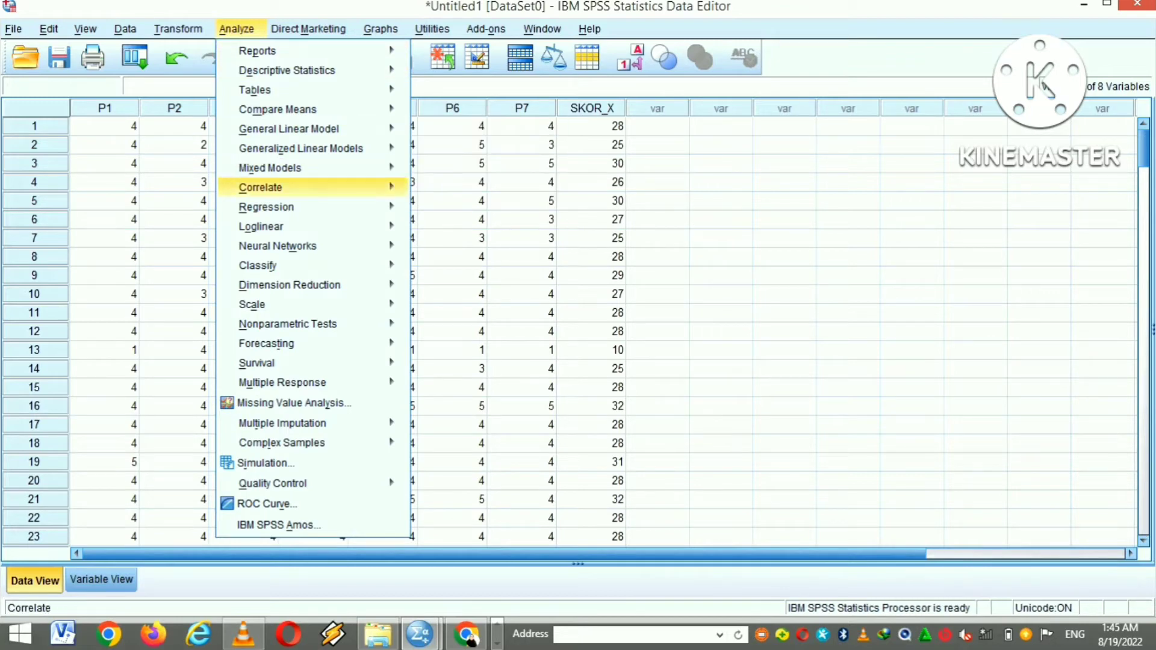
{"action": "mouse_move", "coordinate": [261, 188]}
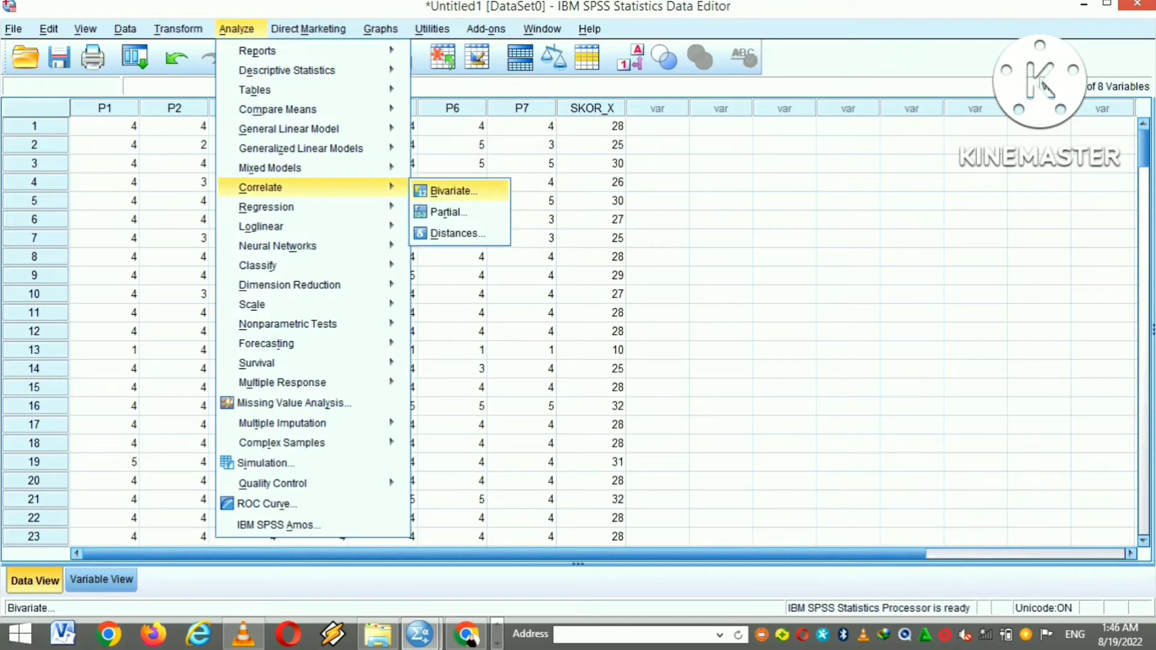
{"action": "left_click", "coordinate": [452, 191]}
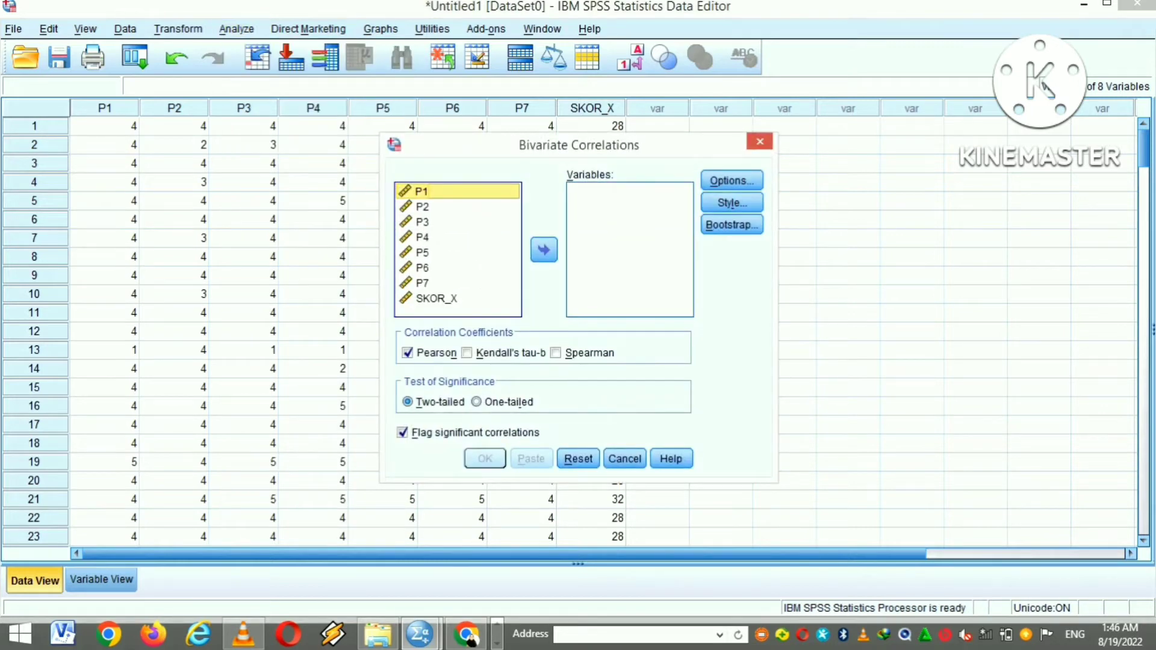
{"action": "key", "text": "ctrl+a"}
{"action": "left_click", "coordinate": [544, 250]}
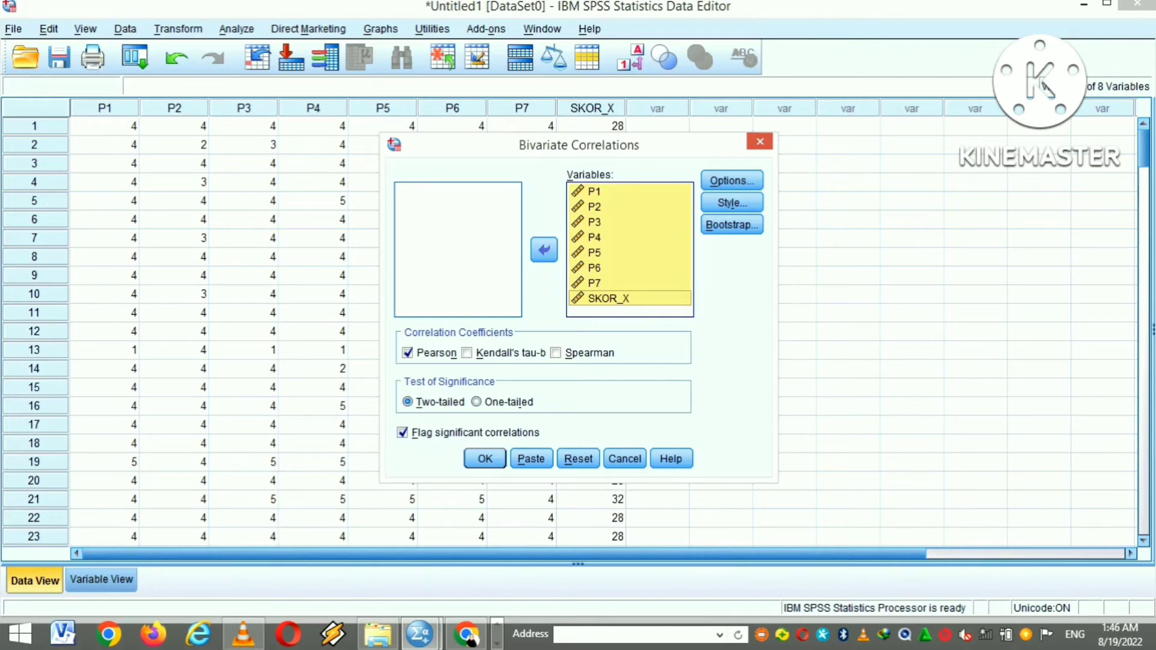
{"action": "key", "text": "Return"}
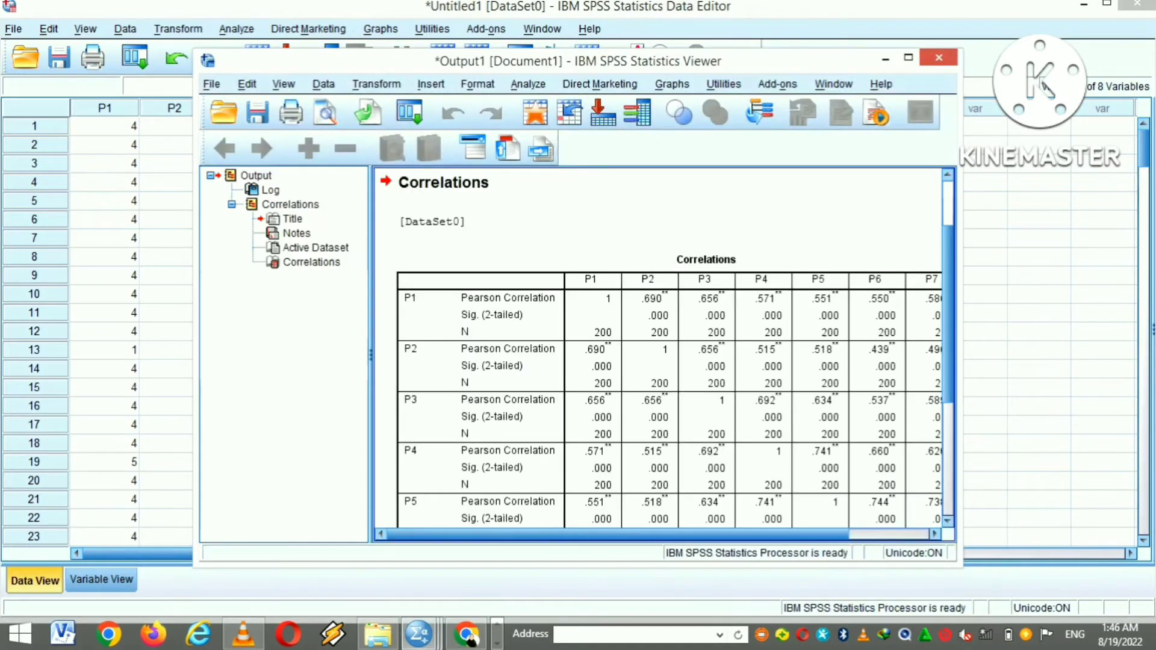
{"action": "left_click", "coordinate": [909, 57]}
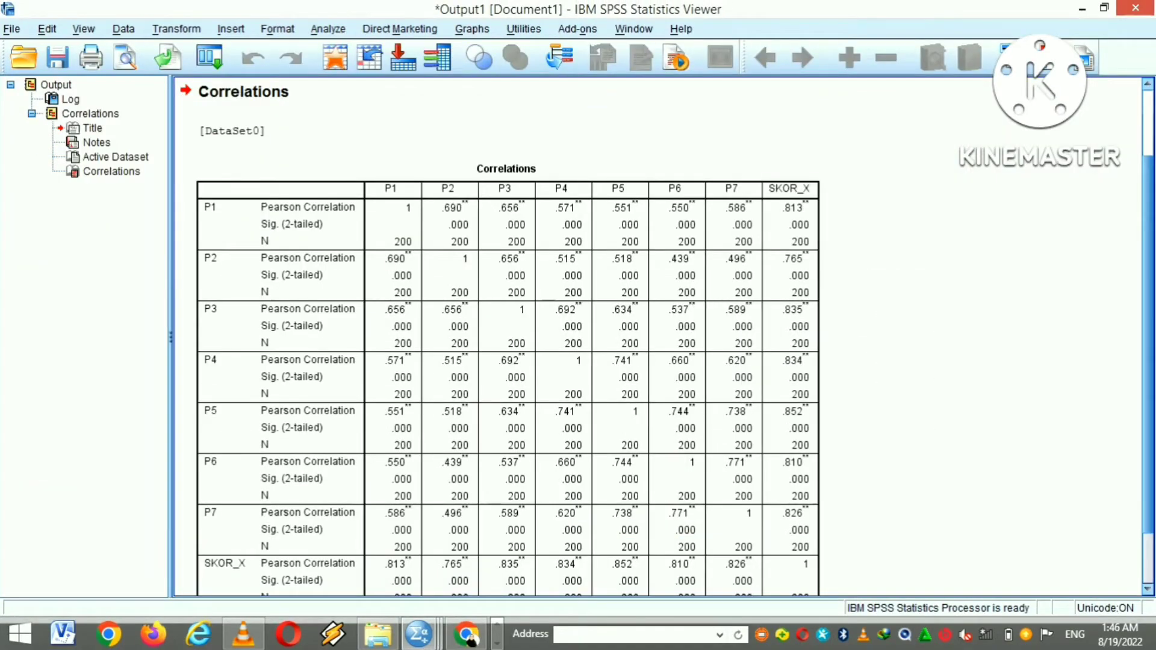
{"action": "mouse_move", "coordinate": [1148, 345]}
{"action": "left_mouse_down"}
{"action": "mouse_move", "coordinate": [1148, 393]}
{"action": "mouse_move", "coordinate": [1148, 329]}
{"action": "mouse_move", "coordinate": [1148, 383]}
{"action": "mouse_move", "coordinate": [1148, 360]}
{"action": "left_mouse_up"}
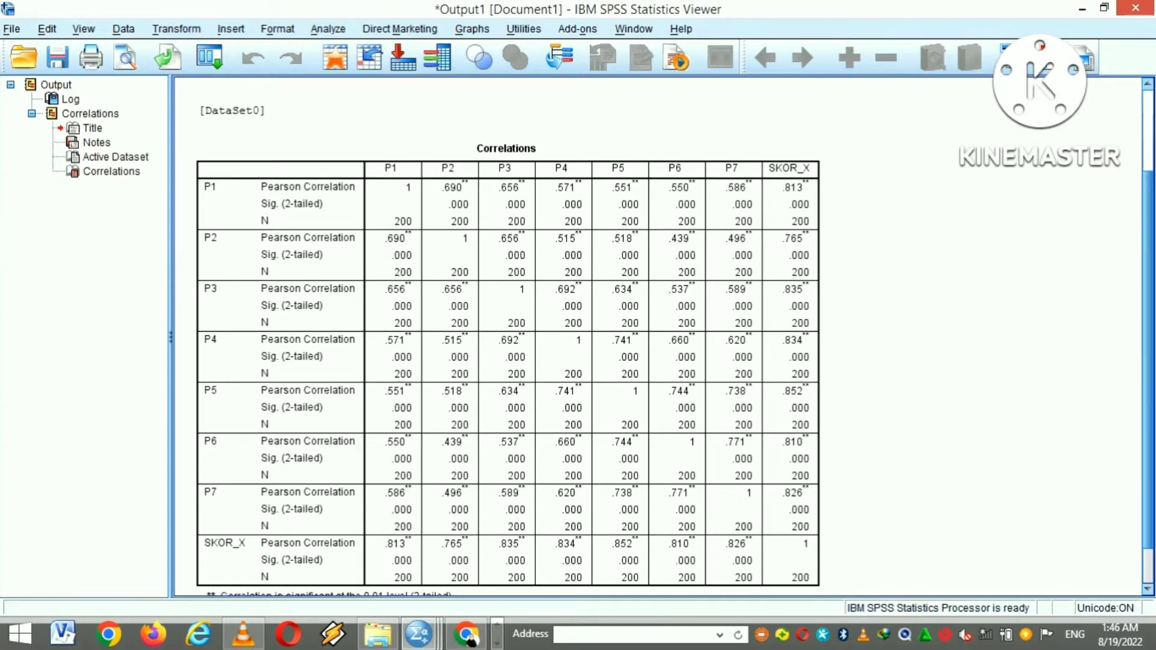
{"action": "scroll", "coordinate": [662, 337], "scroll_direction": "up", "scroll_amount": 3}
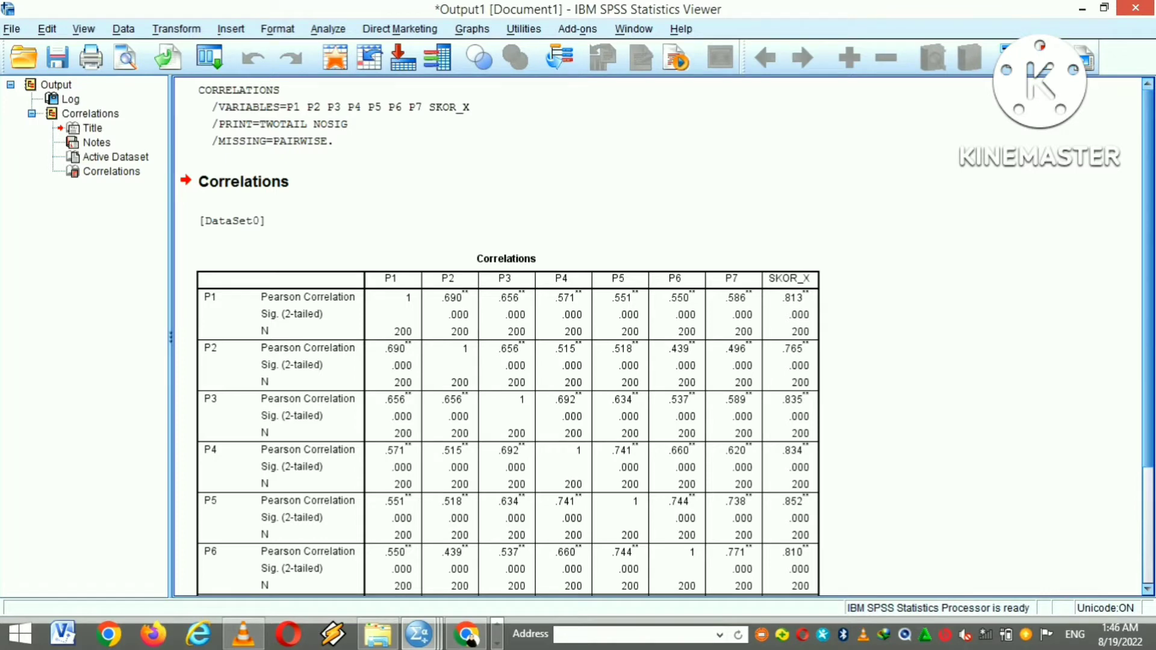
{"action": "scroll", "coordinate": [663, 337], "scroll_direction": "down", "scroll_amount": 3}
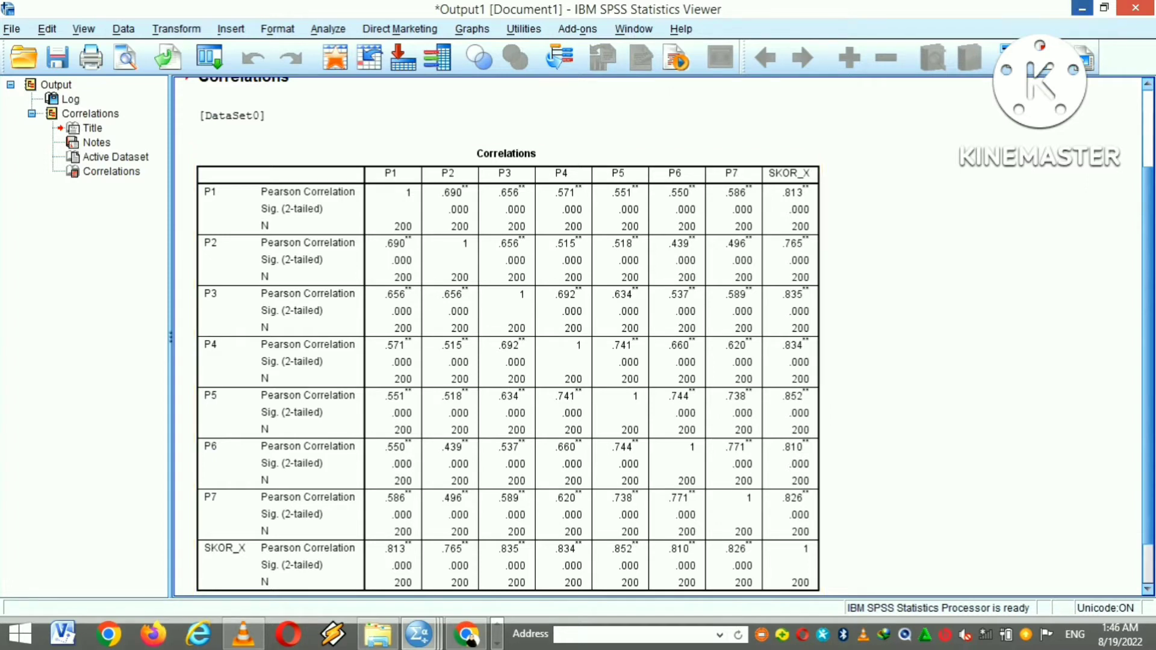
Step: Return to the data editor and set up a Reliability Analysis with P1 through P7 as items, leaving out SKOR_X
{"action": "left_click", "coordinate": [1083, 9]}
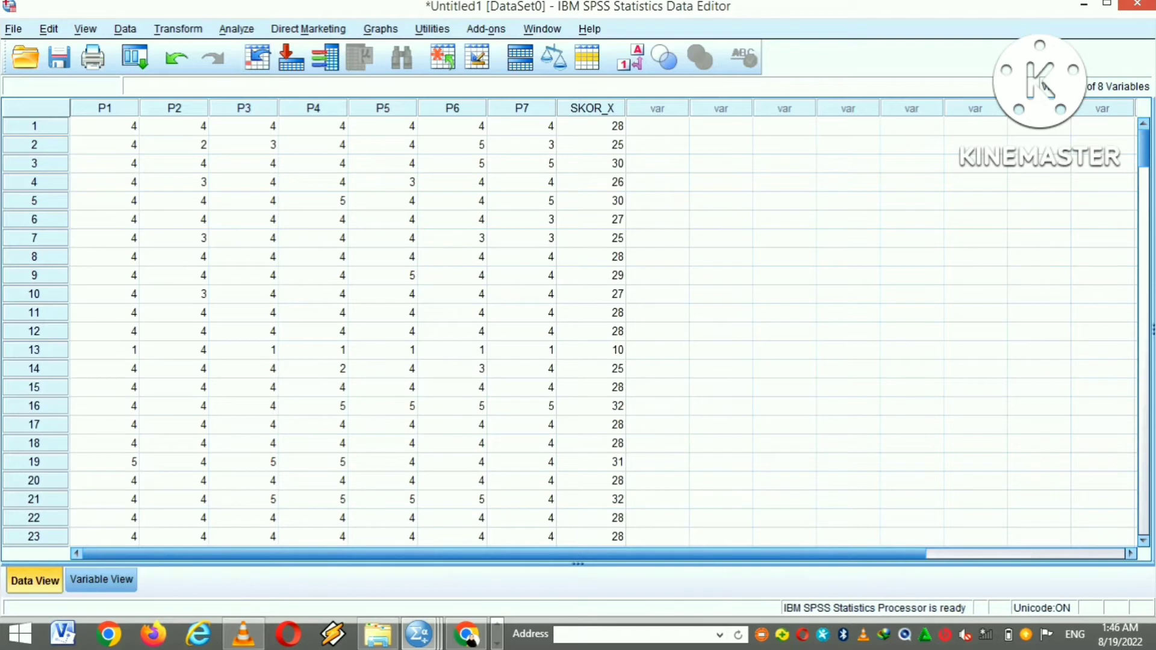
{"action": "left_click", "coordinate": [237, 29]}
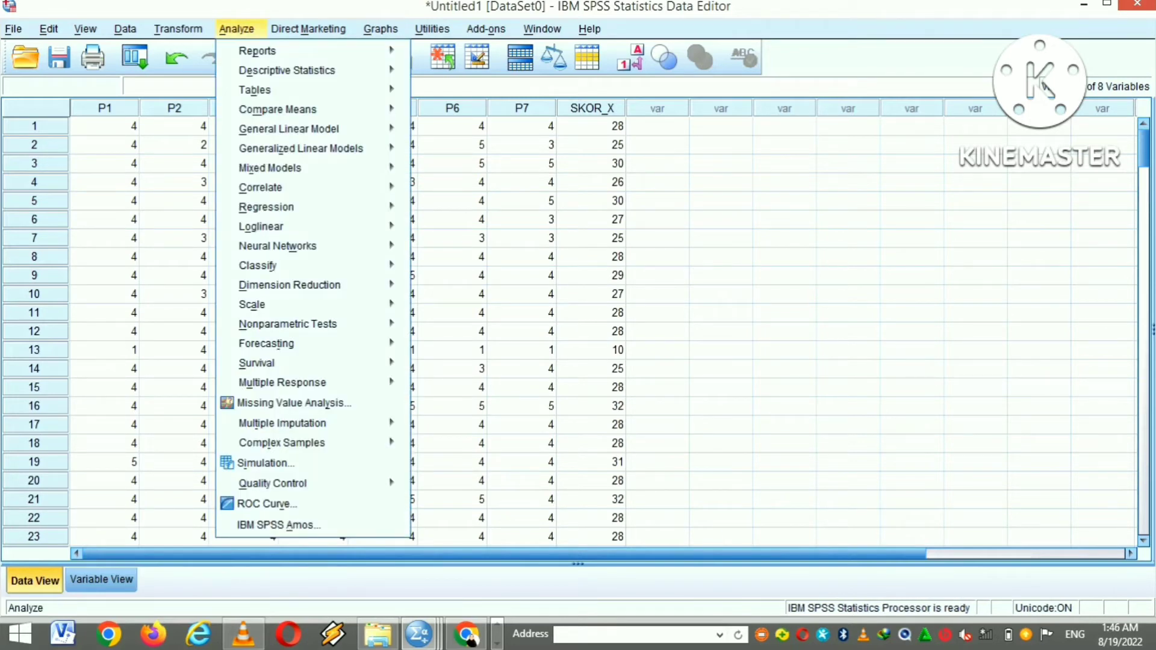
{"action": "mouse_move", "coordinate": [252, 304]}
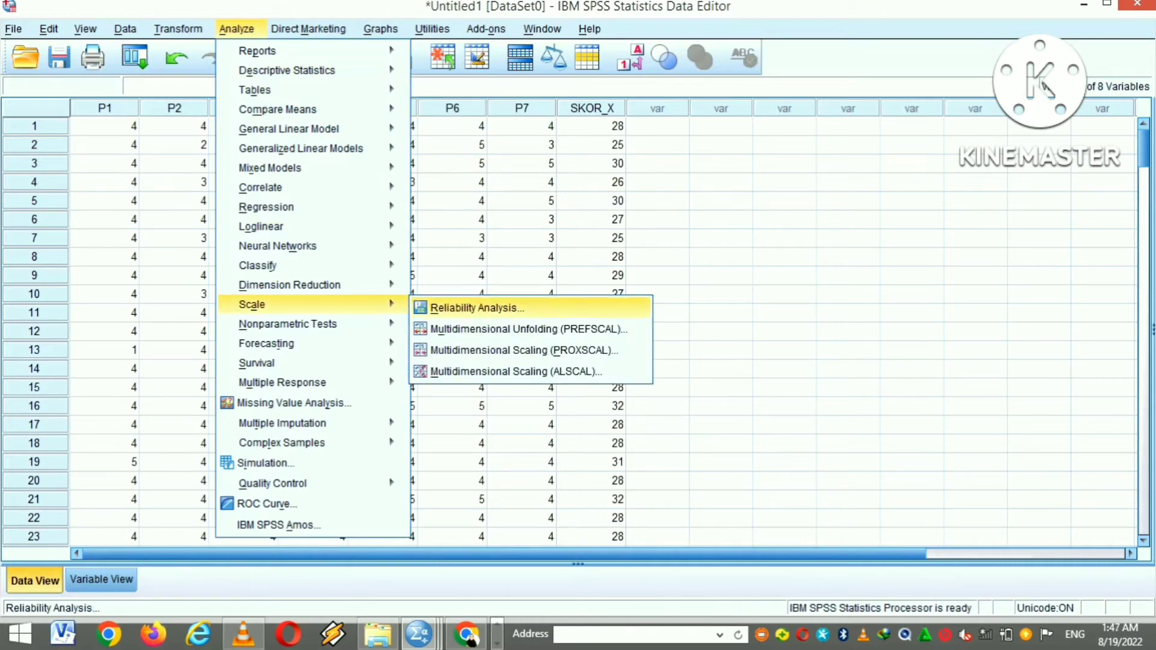
{"action": "key", "text": "Return"}
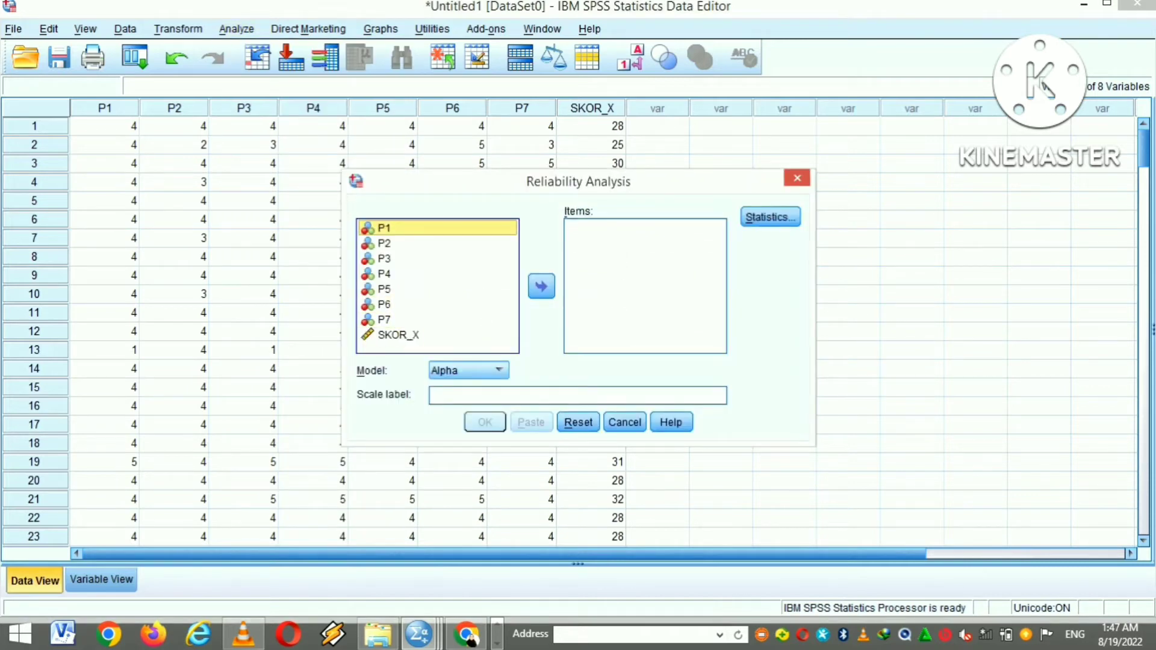
{"action": "key", "text": "ctrl+a"}
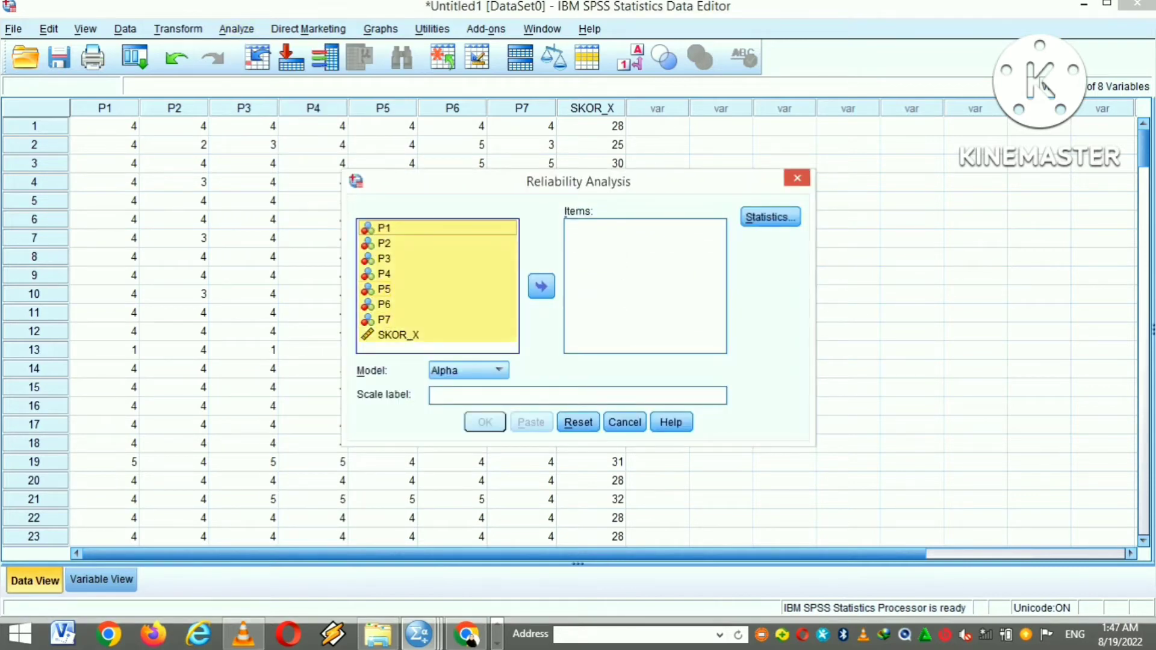
{"action": "left_click", "coordinate": [542, 286]}
{"action": "left_click", "coordinate": [607, 335]}
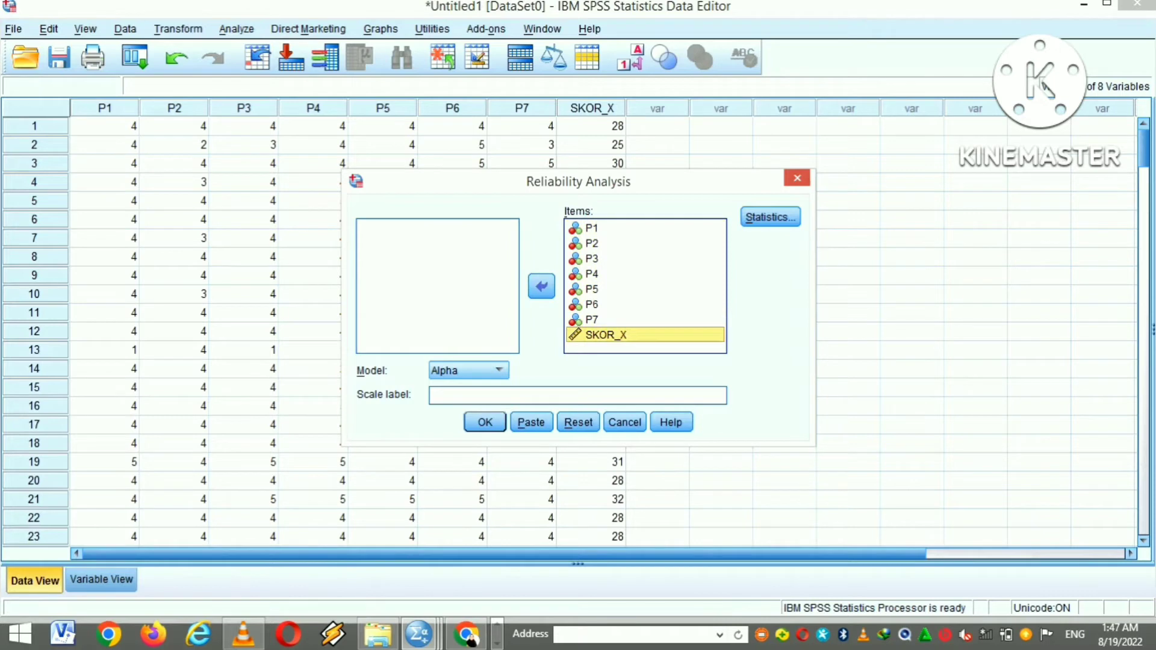
{"action": "left_click", "coordinate": [541, 287]}
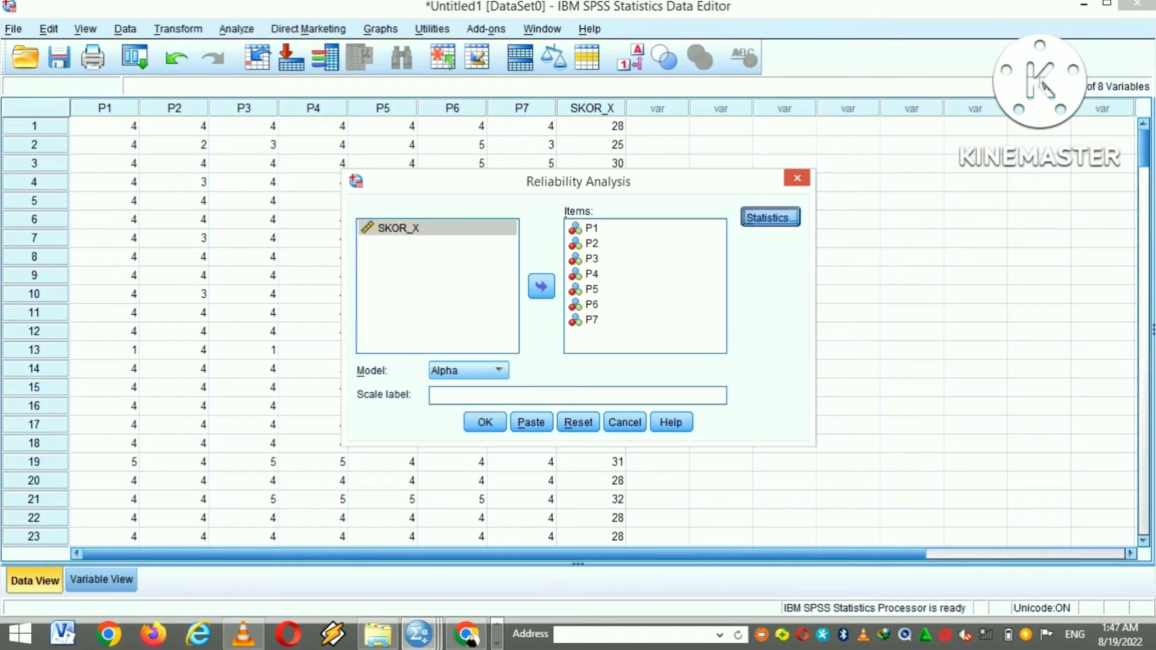
Step: Run the reliability analysis with the Alpha model and the Scale if item deleted statistics, and review the output
{"action": "left_click", "coordinate": [771, 217]}
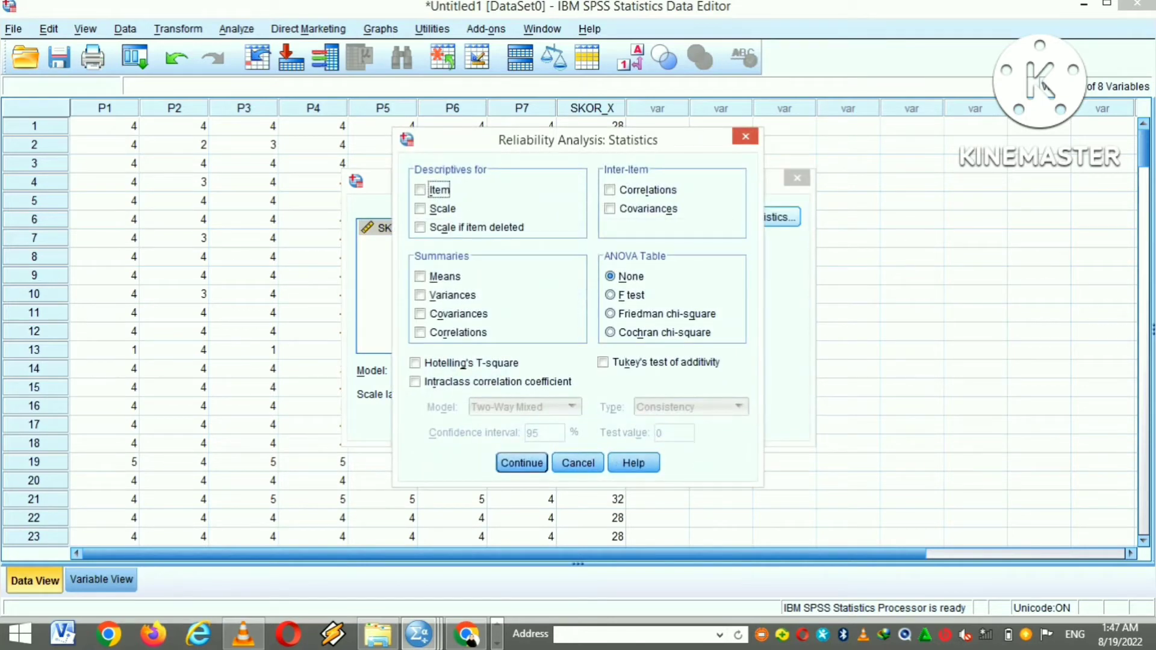
{"action": "left_click", "coordinate": [421, 227]}
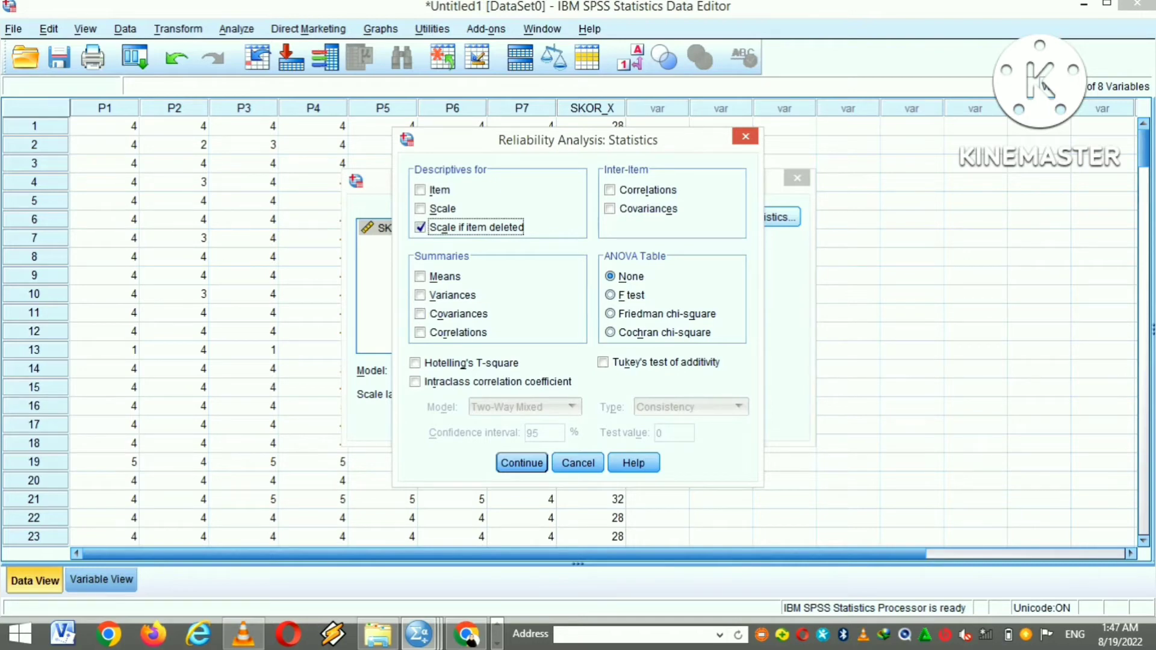
{"action": "key", "text": "Return"}
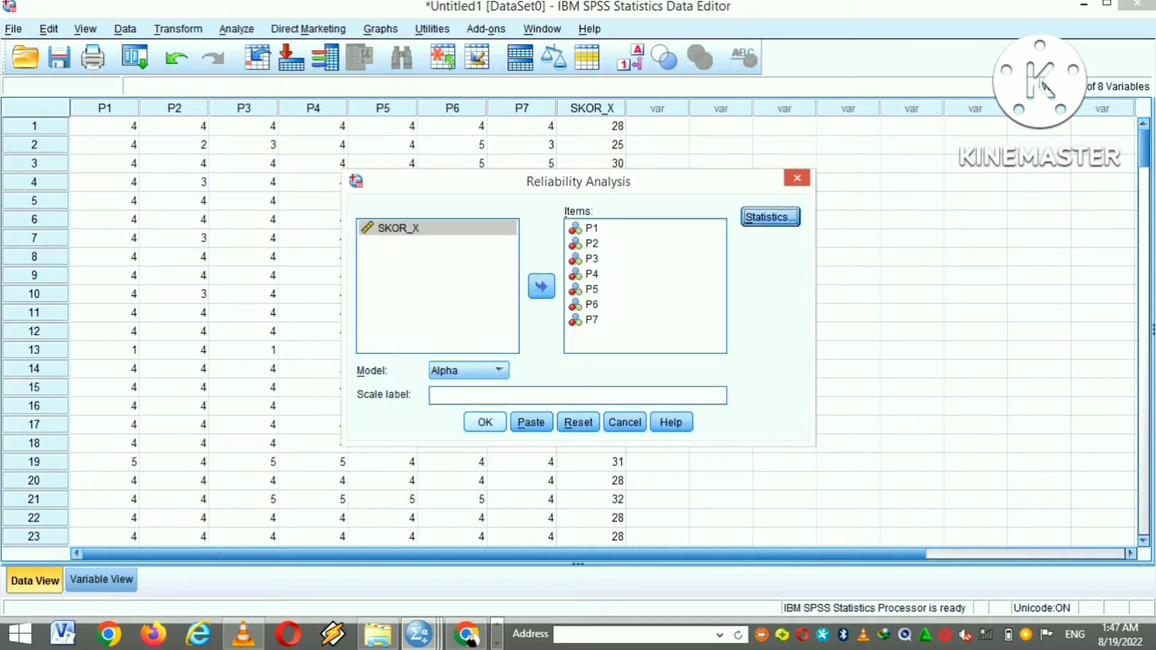
{"action": "left_click", "coordinate": [485, 422]}
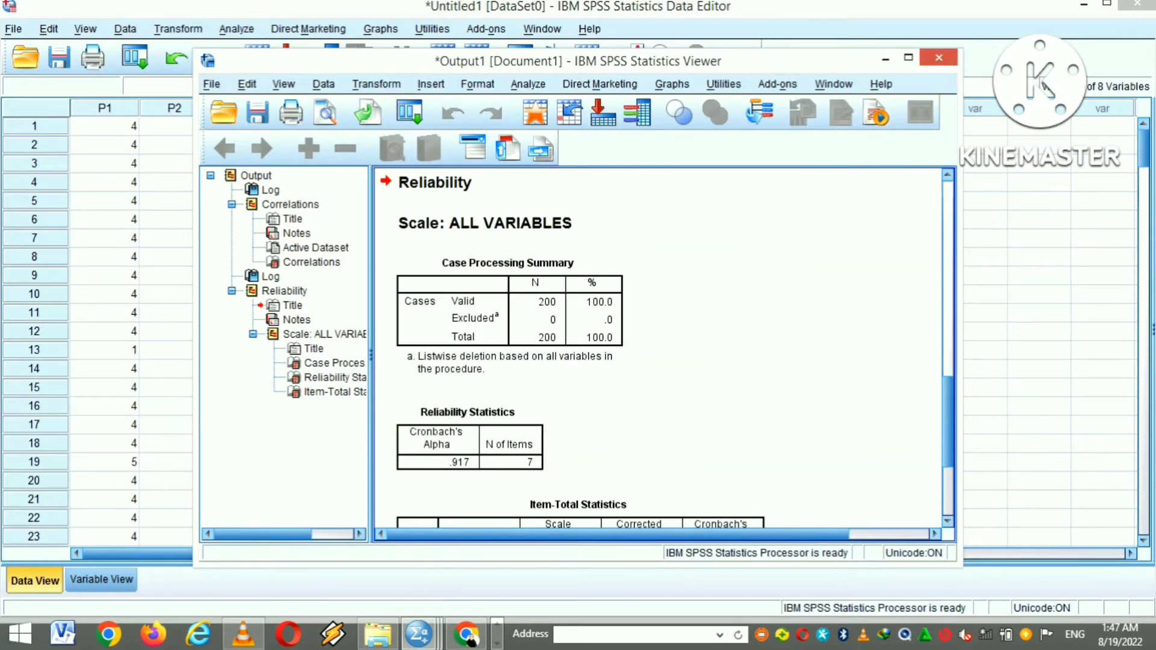
{"action": "scroll", "coordinate": [657, 349], "scroll_direction": "down", "scroll_amount": 4}
{"action": "scroll", "coordinate": [656, 350], "scroll_direction": "up", "scroll_amount": 5}
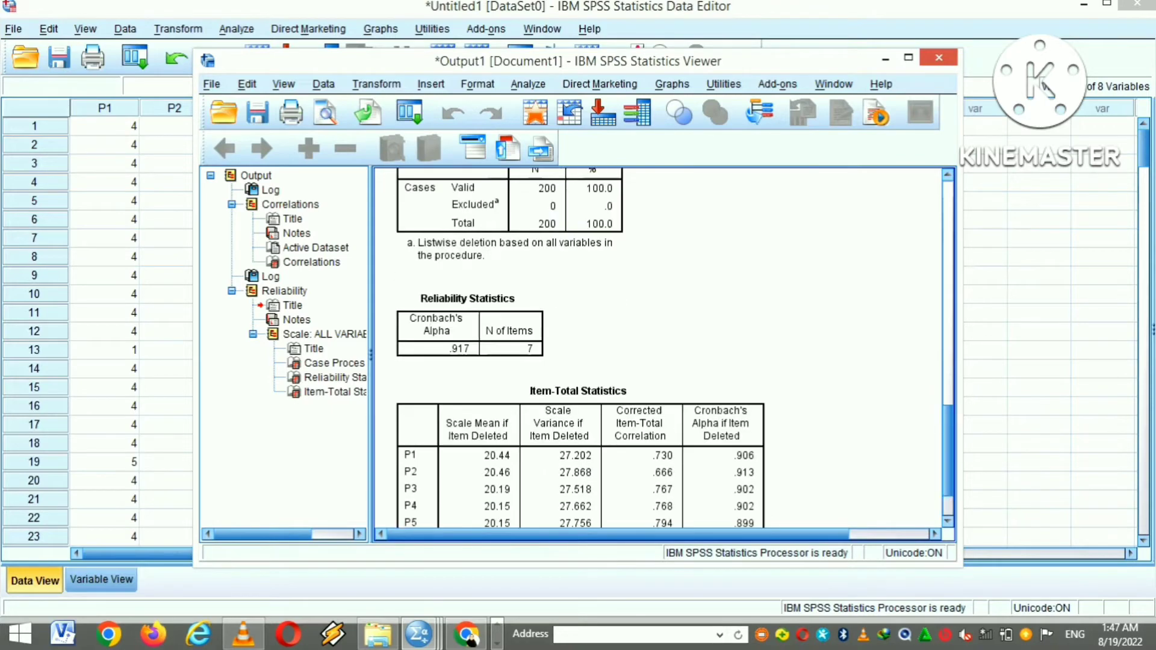
{"action": "left_click", "coordinate": [909, 57]}
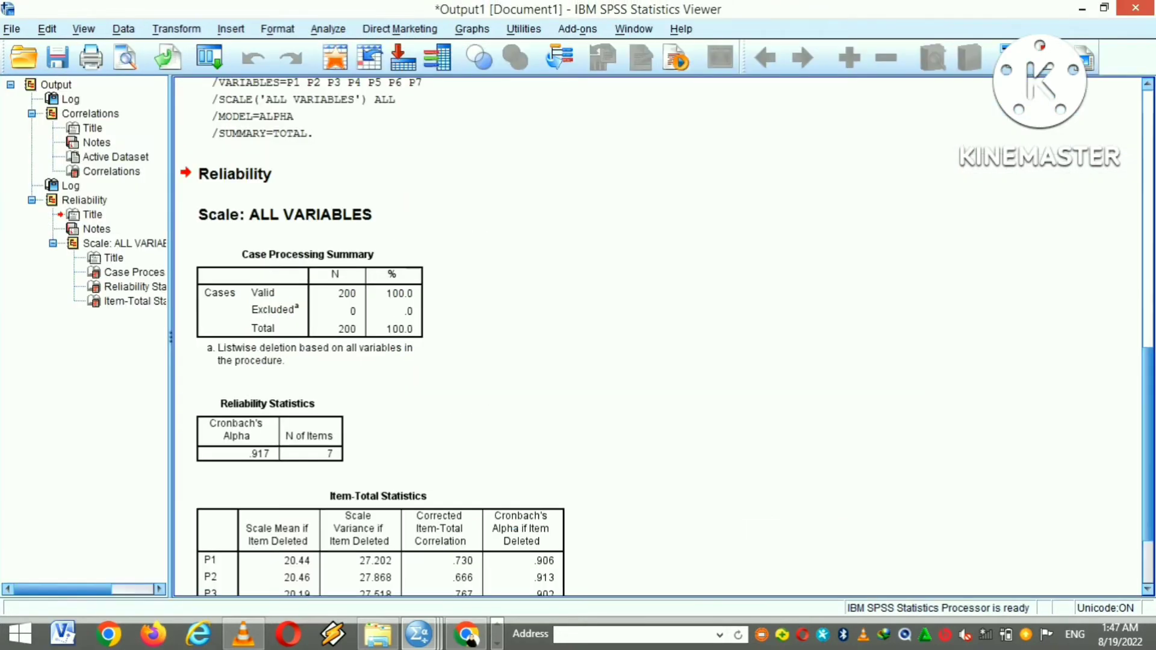
{"action": "scroll", "coordinate": [656, 338], "scroll_direction": "up", "scroll_amount": 10}
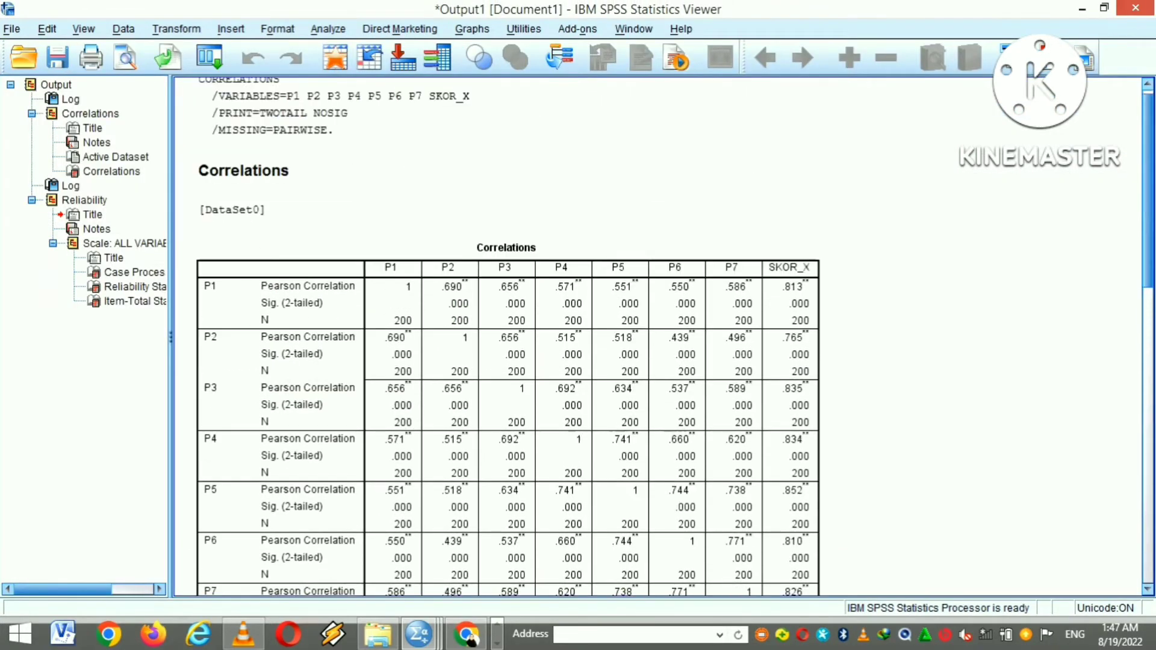
{"action": "scroll", "coordinate": [656, 338], "scroll_direction": "down", "scroll_amount": 7}
{"action": "scroll", "coordinate": [657, 337], "scroll_direction": "down", "scroll_amount": 5}
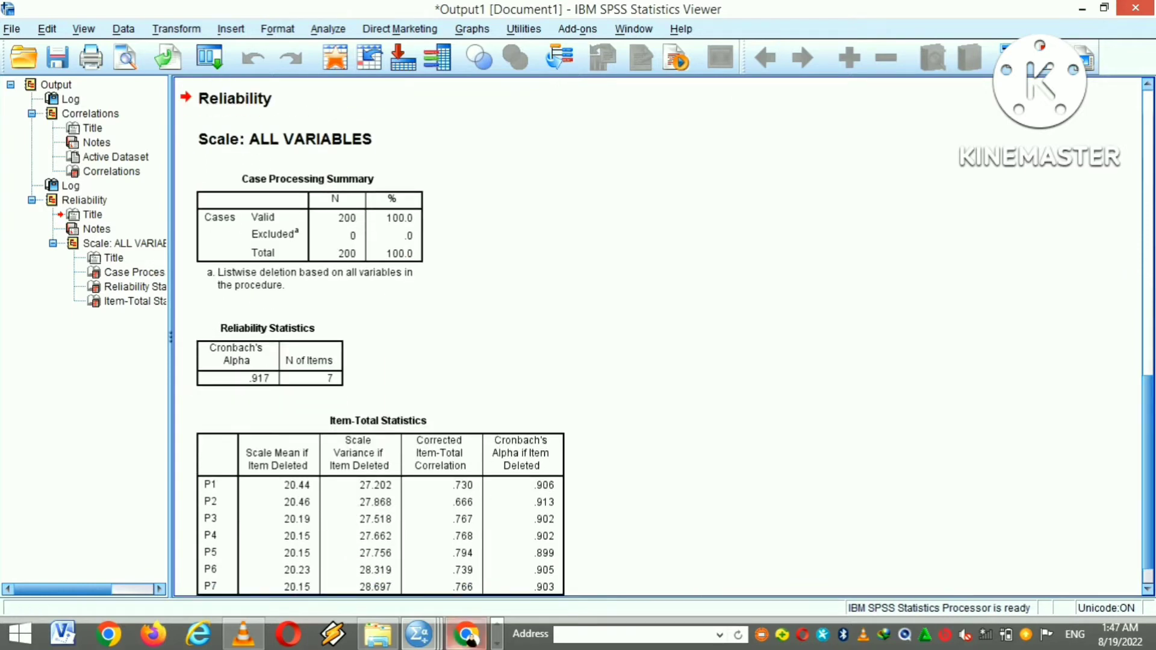
Step: Select the first variable name cell in the empty Untitled1 dataset's variable definitions, and switch to the DATA ANGKET workbook in Excel
{"action": "left_click", "coordinate": [419, 633]}
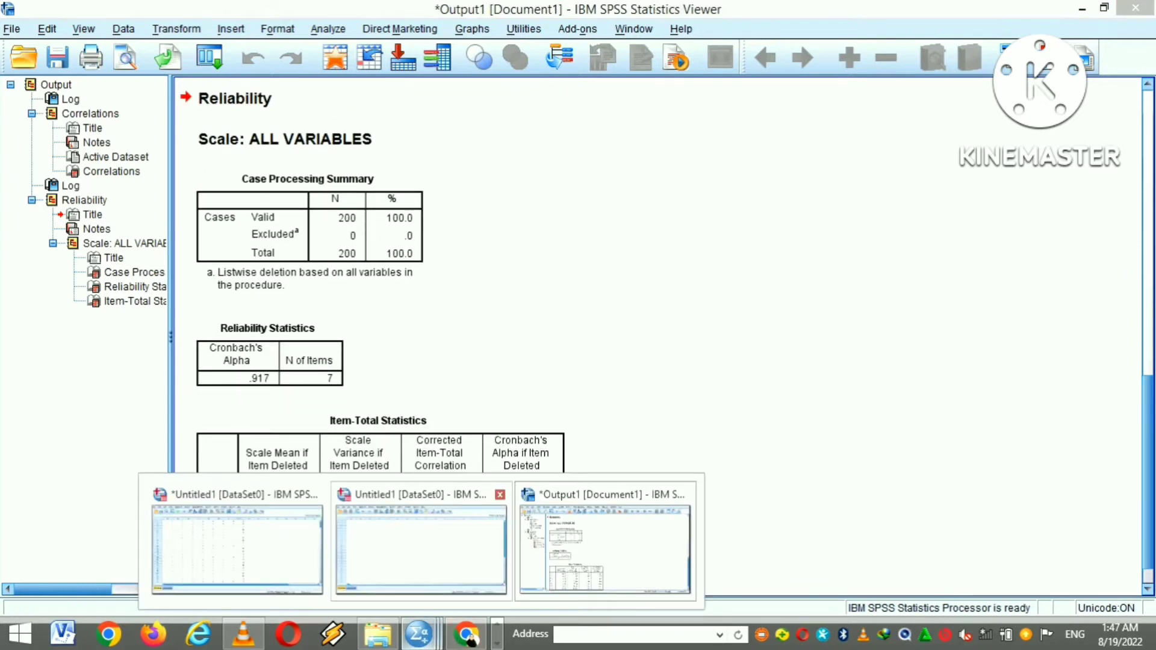
{"action": "left_click", "coordinate": [421, 548]}
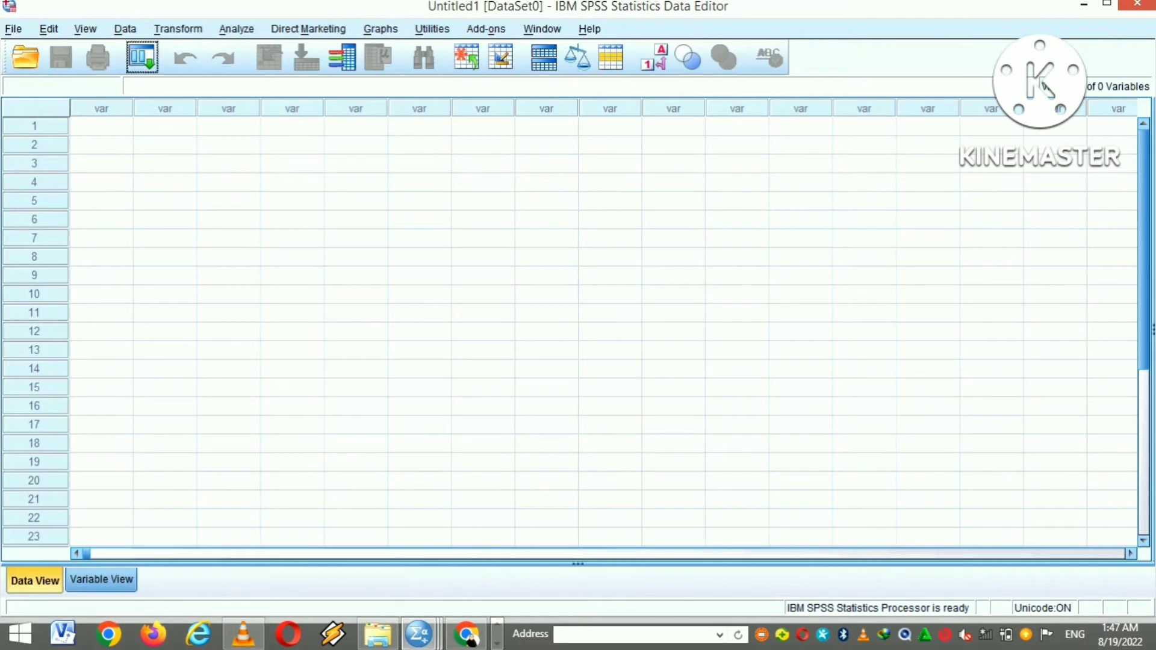
{"action": "left_click", "coordinate": [101, 580]}
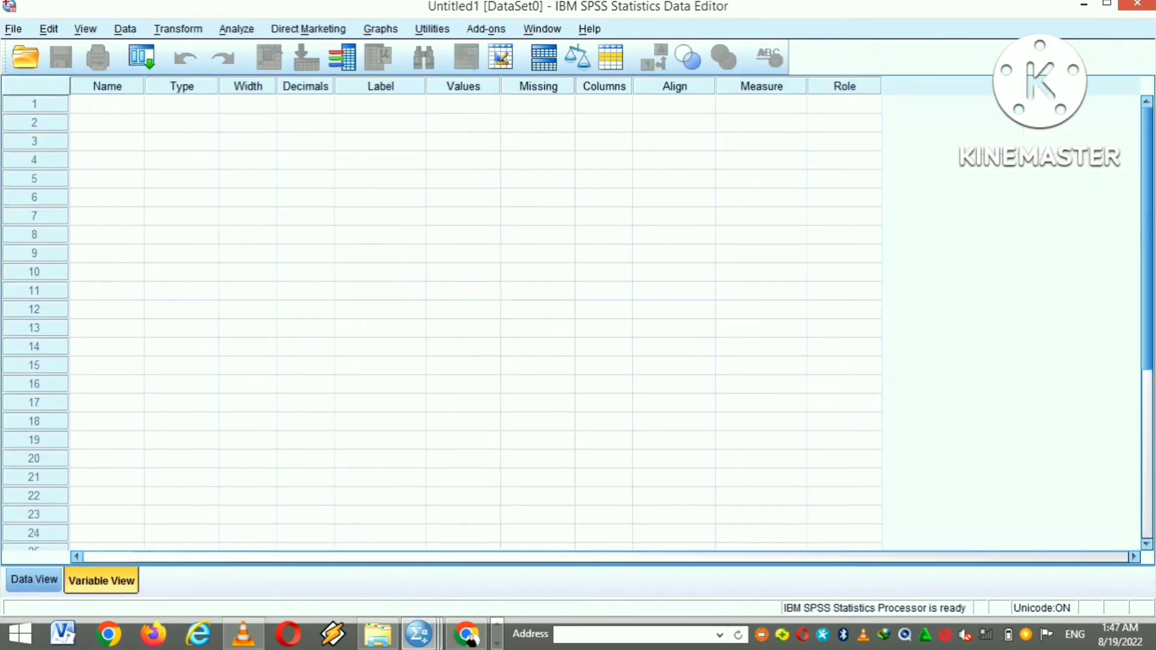
{"action": "left_click", "coordinate": [107, 104]}
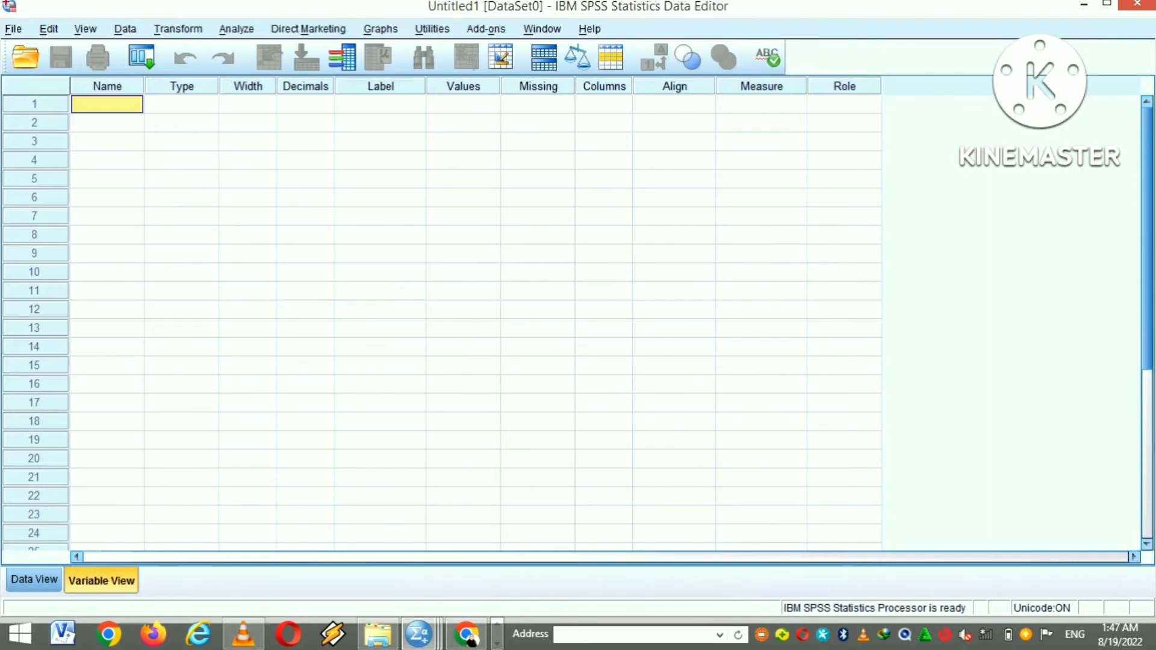
{"action": "left_click", "coordinate": [497, 644]}
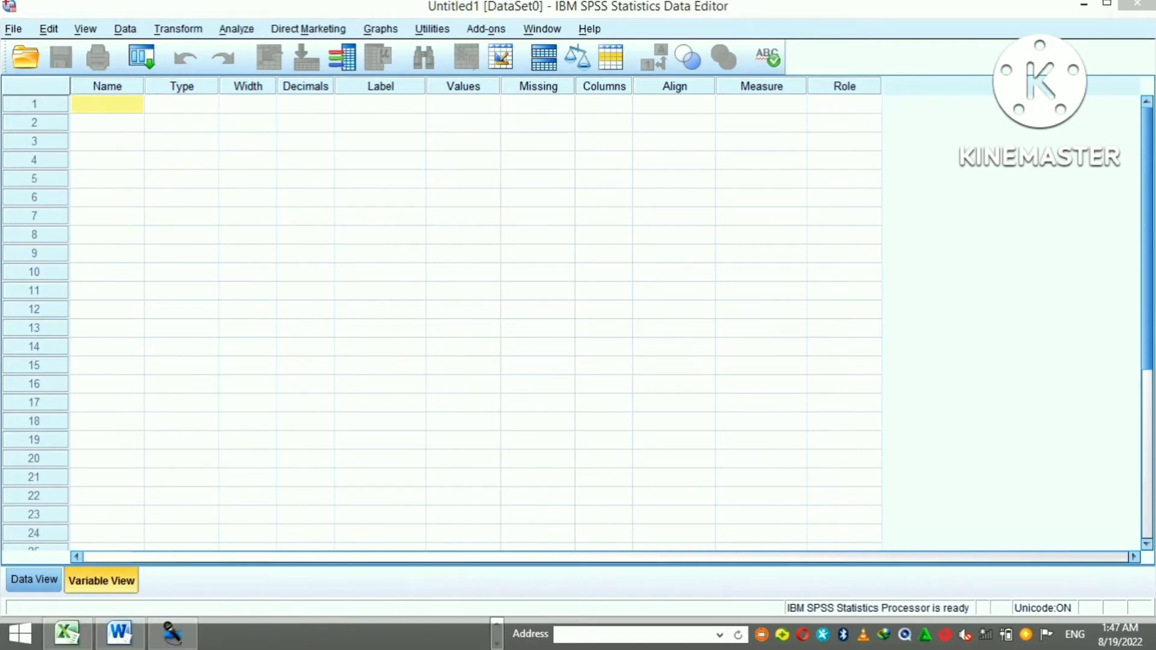
{"action": "left_click", "coordinate": [67, 634]}
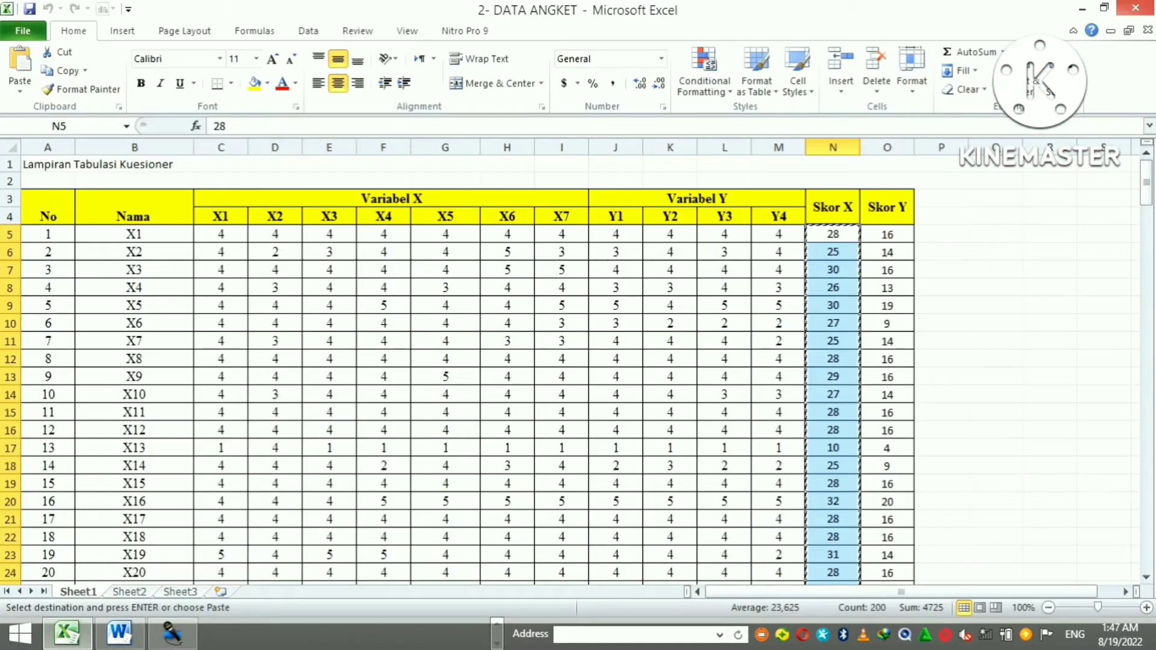
Step: Check the Y1 to Y4 item columns in Excel, and define variables P1, P2, P3, P4 and SKOR_Y in the empty SPSS dataset
{"action": "left_click_drag", "start_coordinate": [616, 217], "coordinate": [724, 235]}
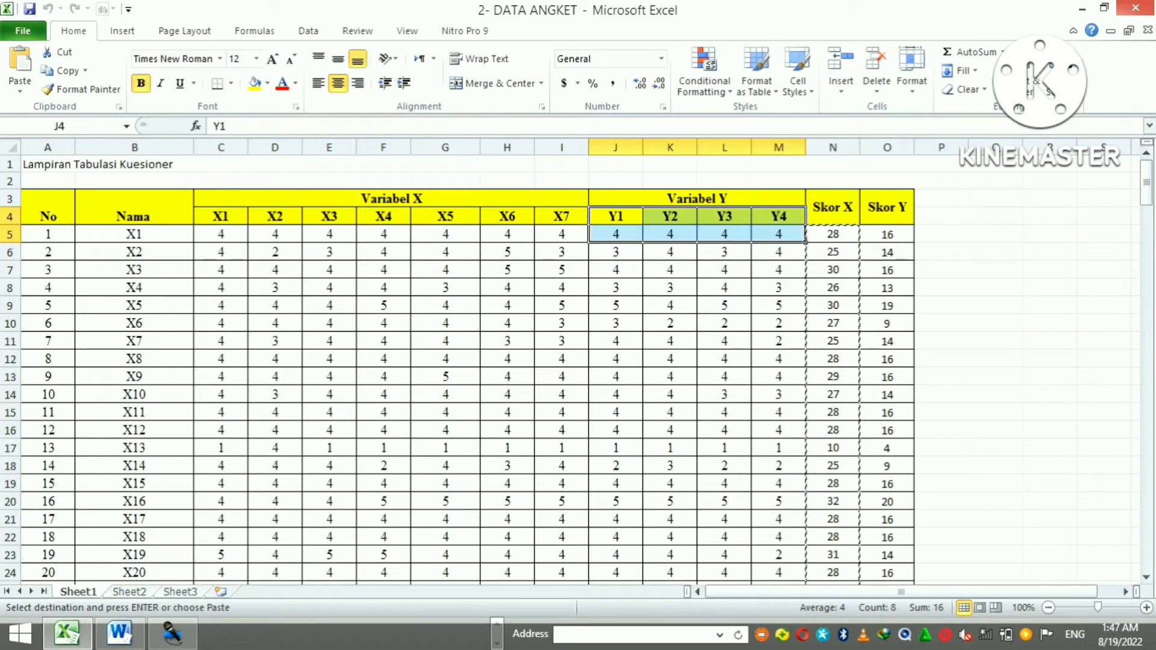
{"action": "left_click_drag", "start_coordinate": [615, 234], "coordinate": [724, 234]}
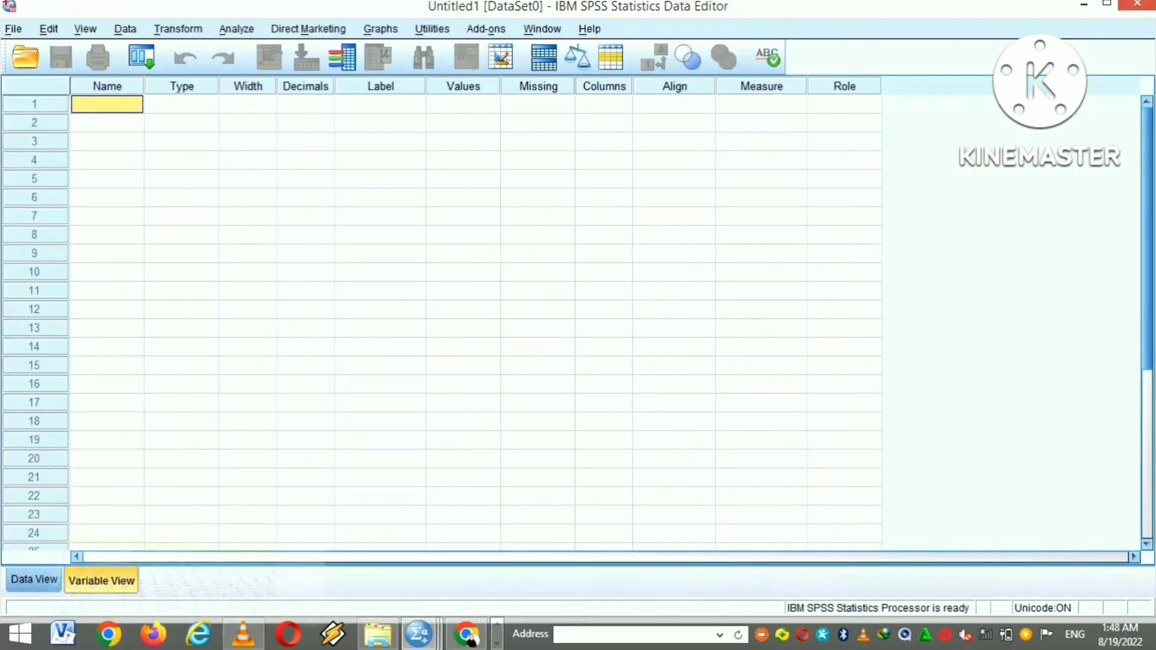
{"action": "type", "text": "P"}
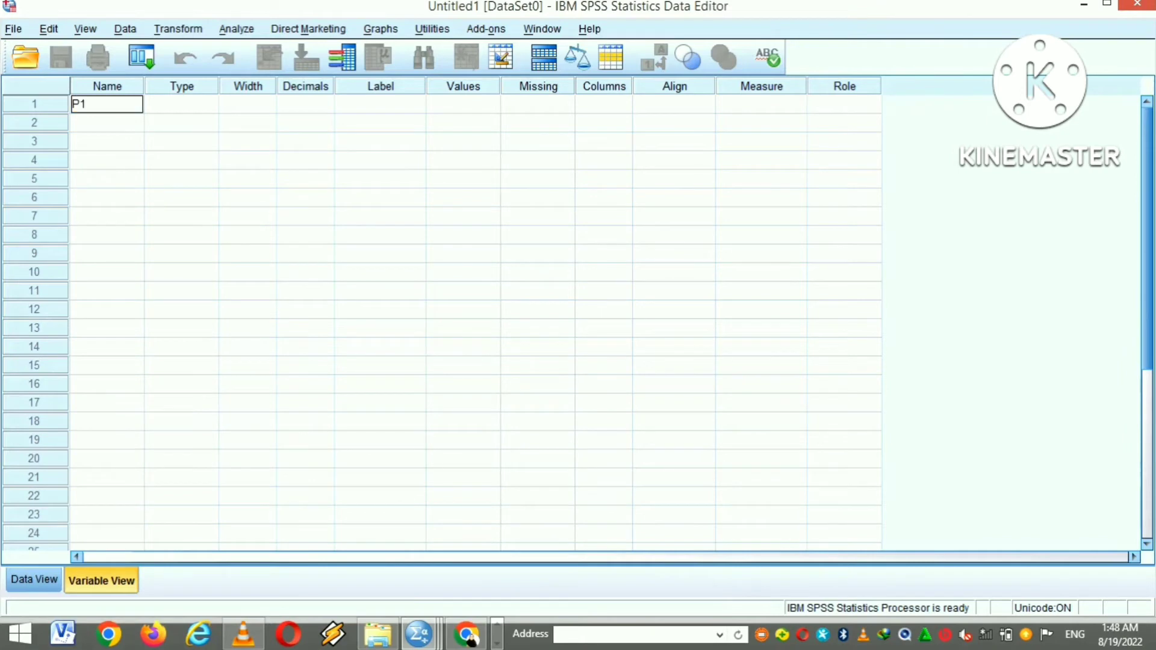
{"action": "type", "text": "1"}
{"action": "key", "text": "Return"}
{"action": "type", "text": "P2"}
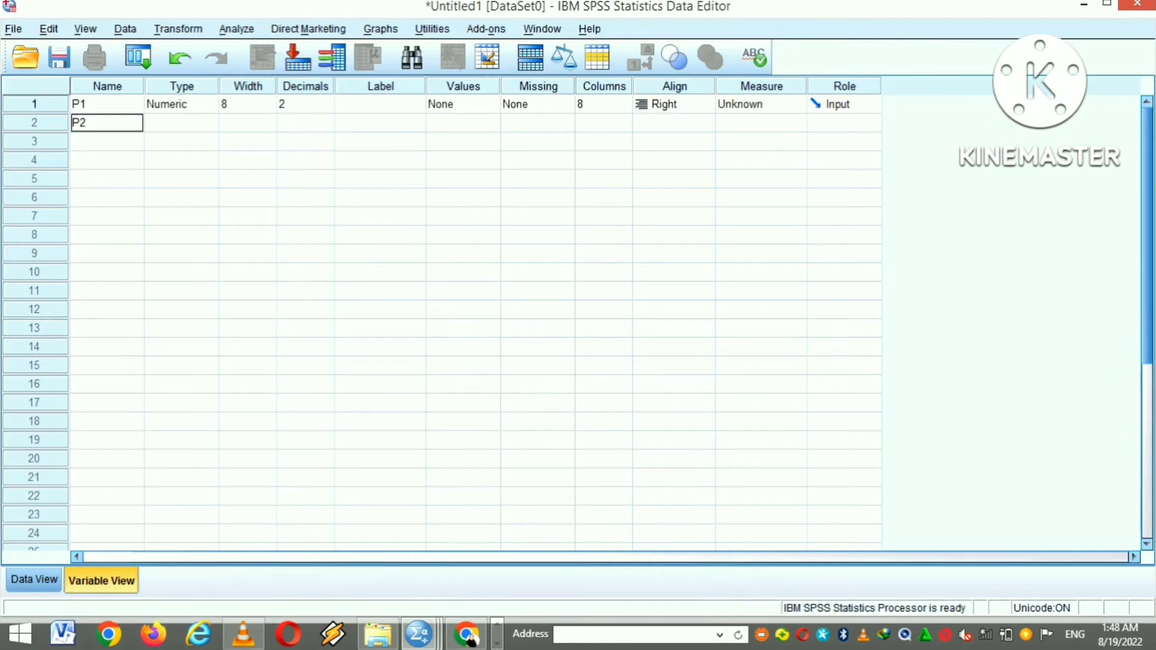
{"action": "key", "text": "Return"}
{"action": "type", "text": "P3"}
{"action": "key", "text": "Return"}
{"action": "type", "text": "P4"}
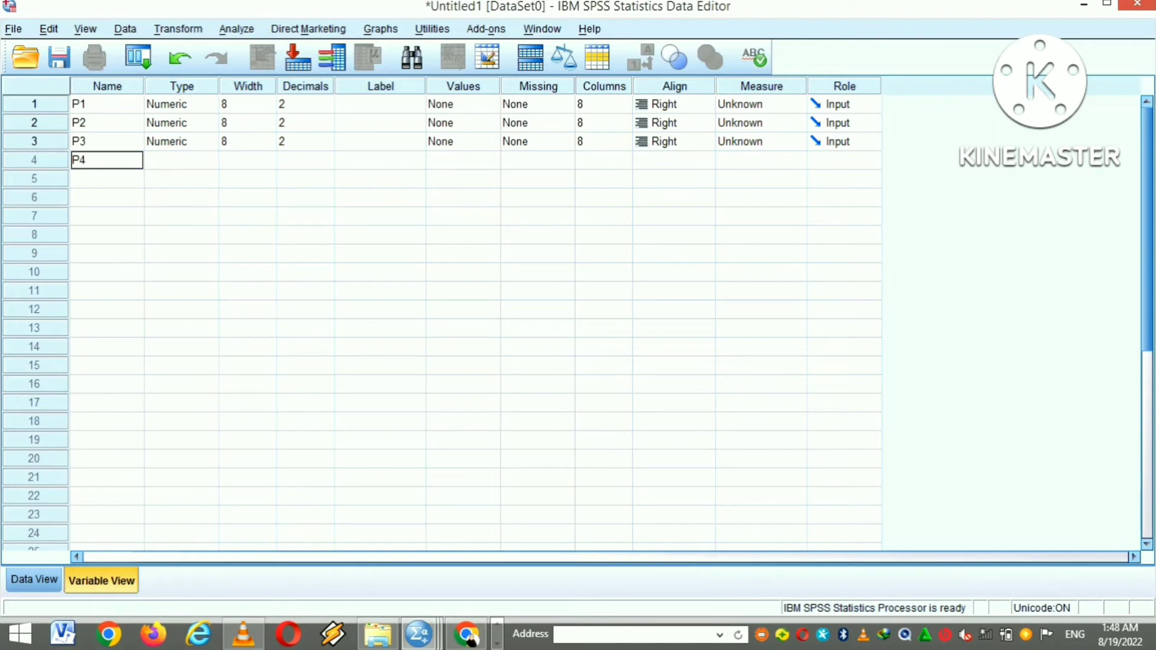
{"action": "key", "text": "Return"}
{"action": "type", "text": "SK"}
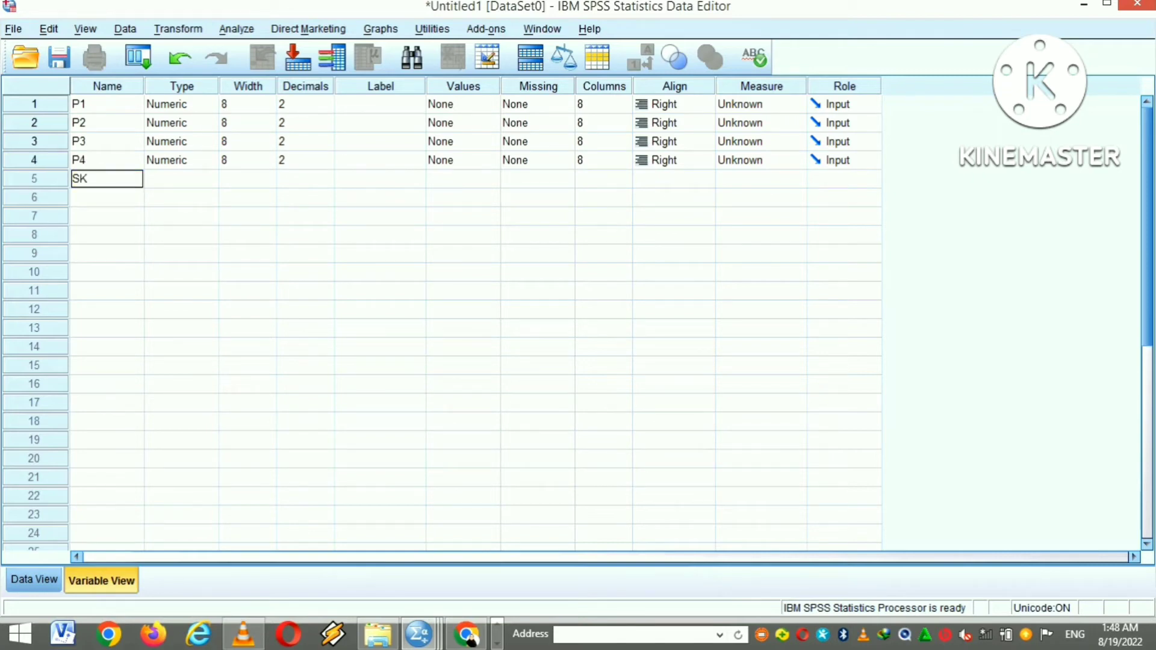
{"action": "type", "text": "OR_Y"}
{"action": "left_click", "coordinate": [247, 197]}
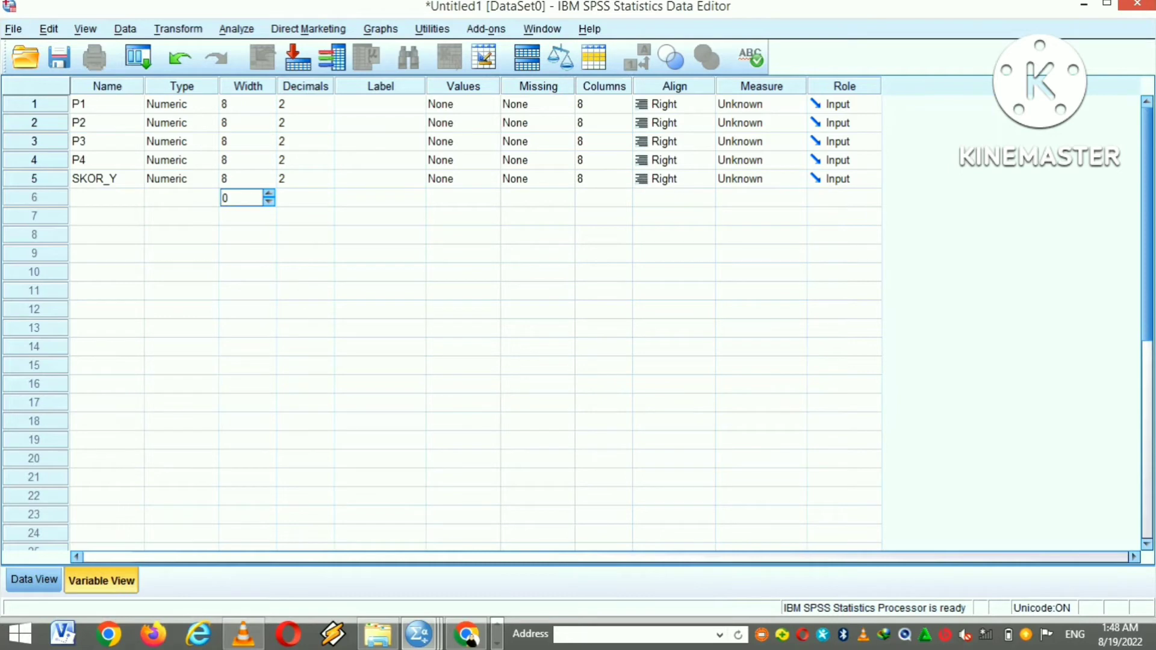
Step: Set the decimals to 0 for all five variables, P1 through P4 and SKOR_Y
{"action": "left_click", "coordinate": [301, 103]}
{"action": "key", "text": "BackSpace"}
{"action": "type", "text": "0"}
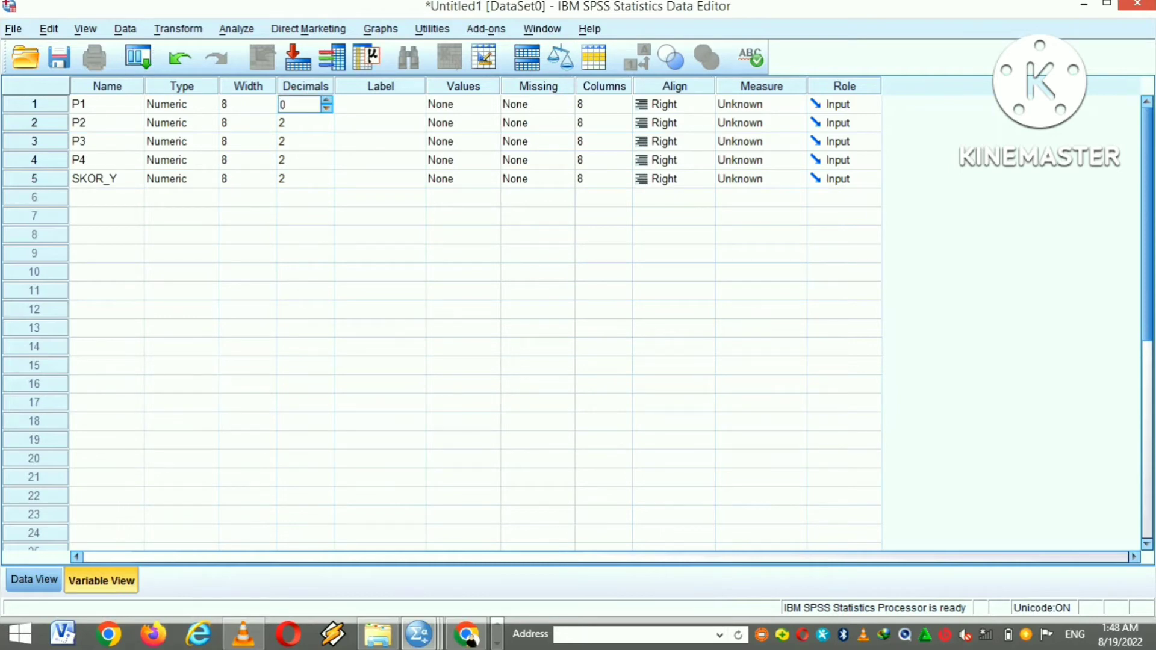
{"action": "key", "text": "Return"}
{"action": "type", "text": "0"}
{"action": "key", "text": "Return"}
{"action": "type", "text": "0"}
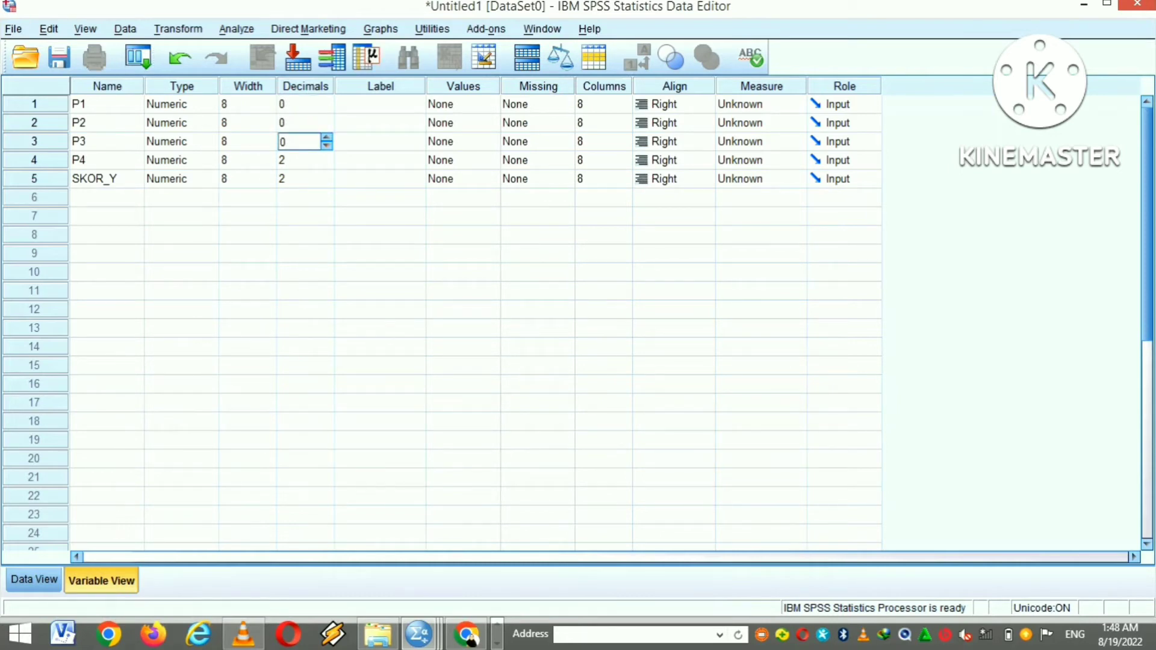
{"action": "key", "text": "Return"}
{"action": "type", "text": "0"}
{"action": "key", "text": "Return"}
{"action": "type", "text": "0"}
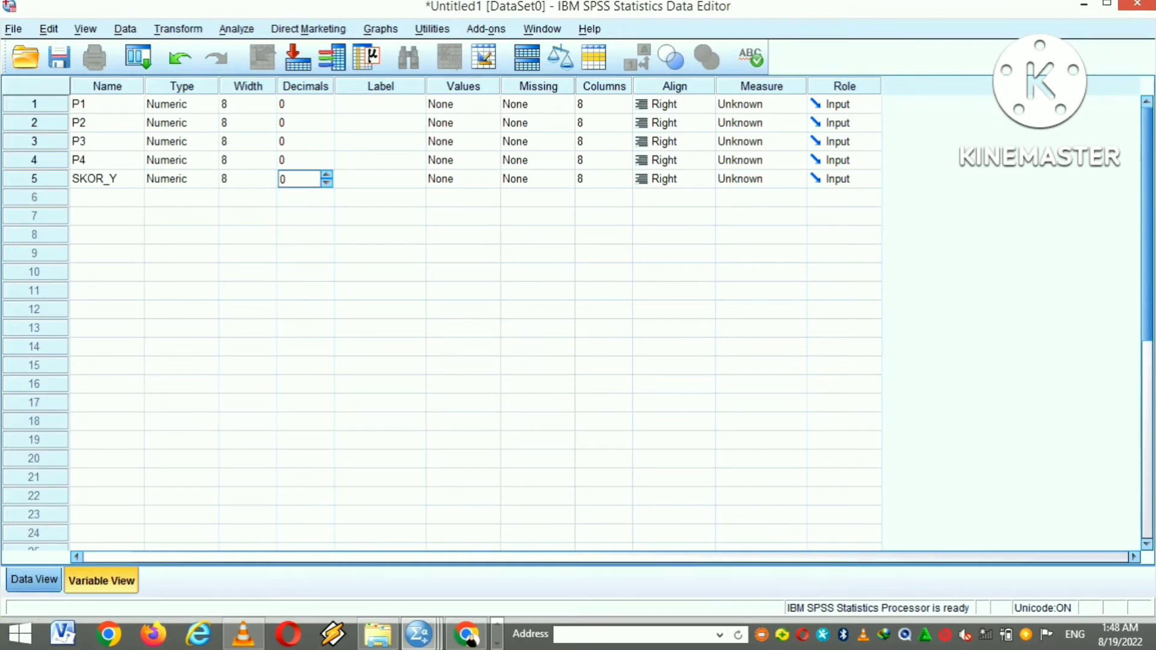
Step: Show the new dataset's data grid, and copy the Y1 to Y4 answers of all 200 respondents (J5:M204) from the Excel workbook
{"action": "left_click", "coordinate": [34, 580]}
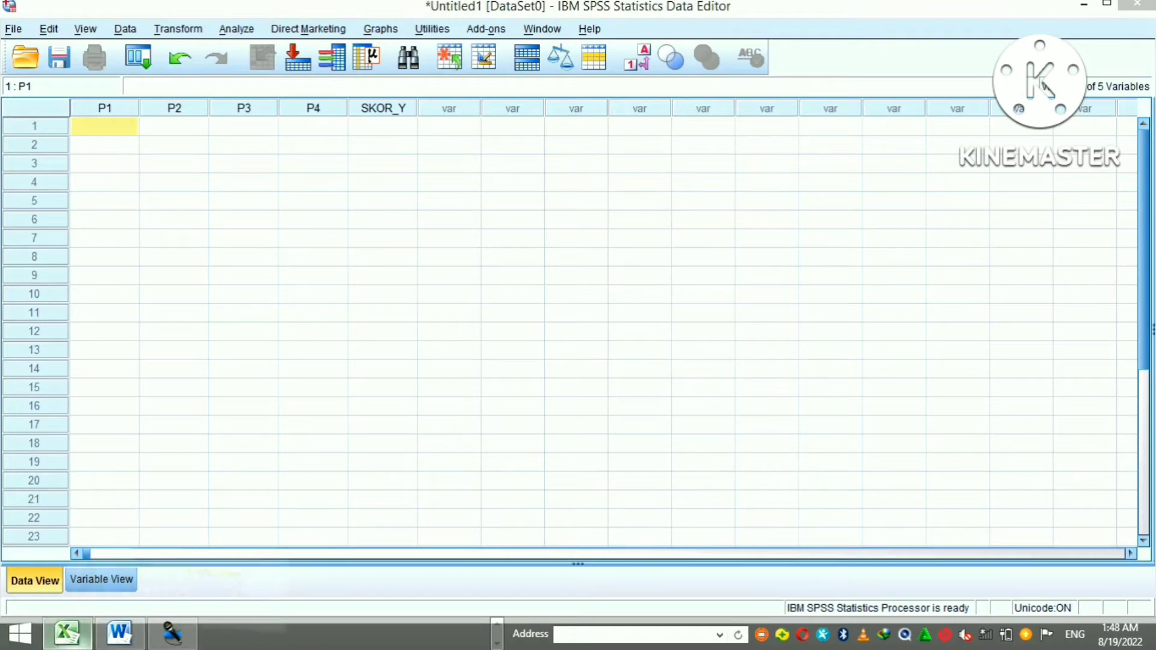
{"action": "left_click", "coordinate": [66, 634]}
{"action": "left_click", "coordinate": [725, 270]}
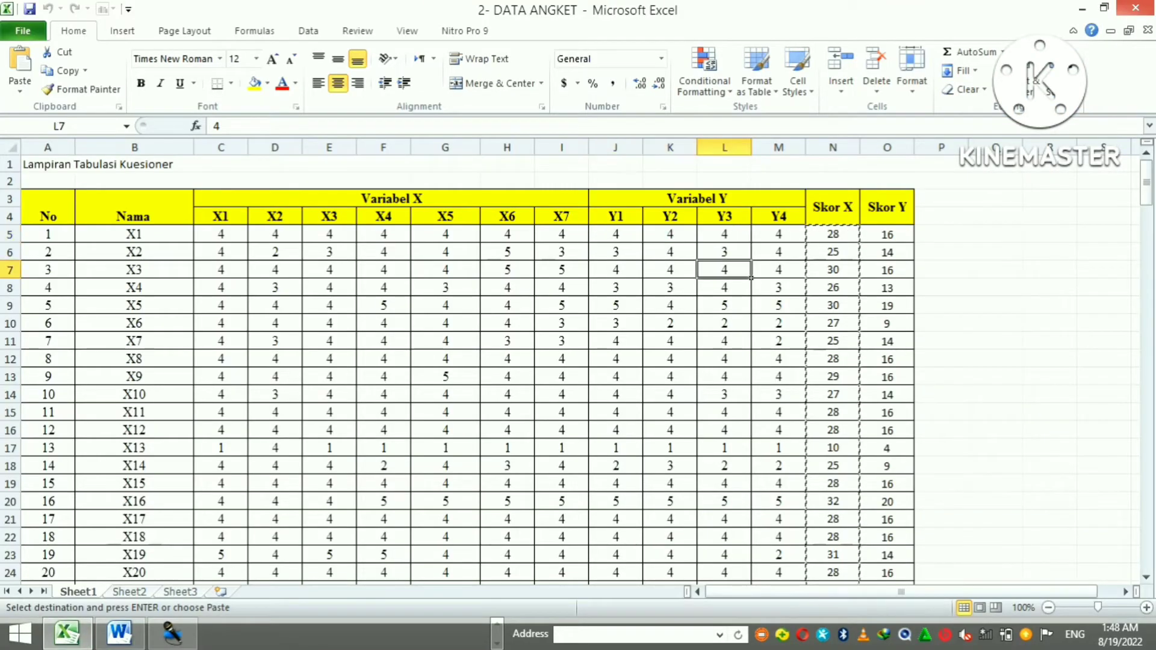
{"action": "left_click_drag", "start_coordinate": [616, 234], "coordinate": [795, 542]}
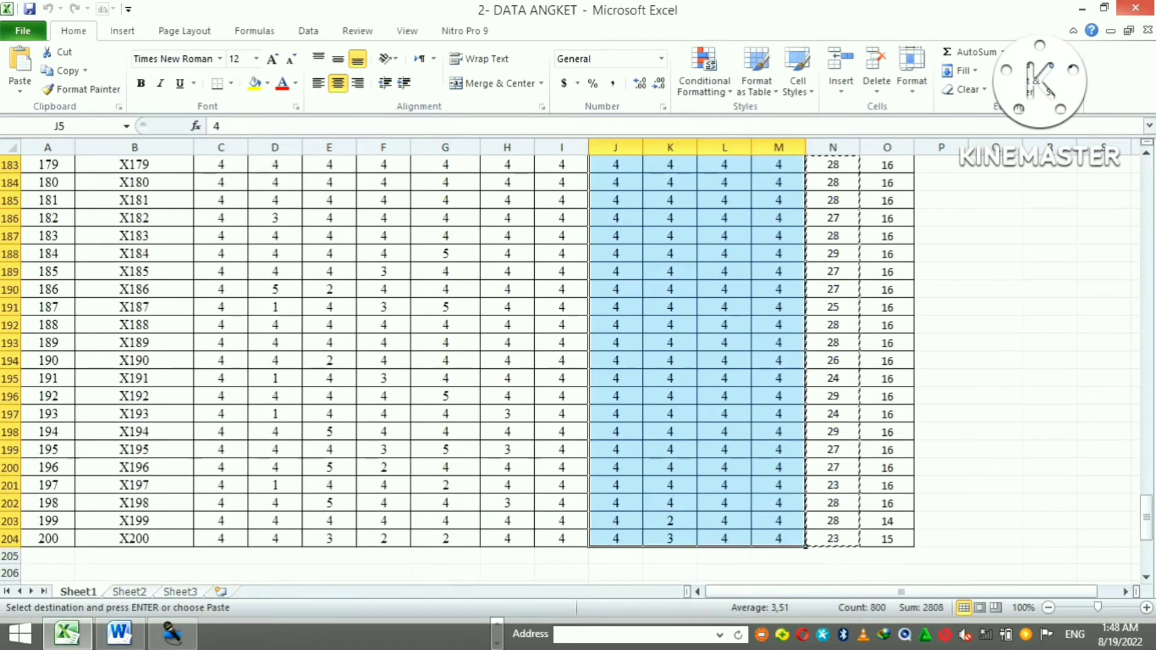
{"action": "right_click", "coordinate": [777, 239]}
{"action": "left_click", "coordinate": [815, 267]}
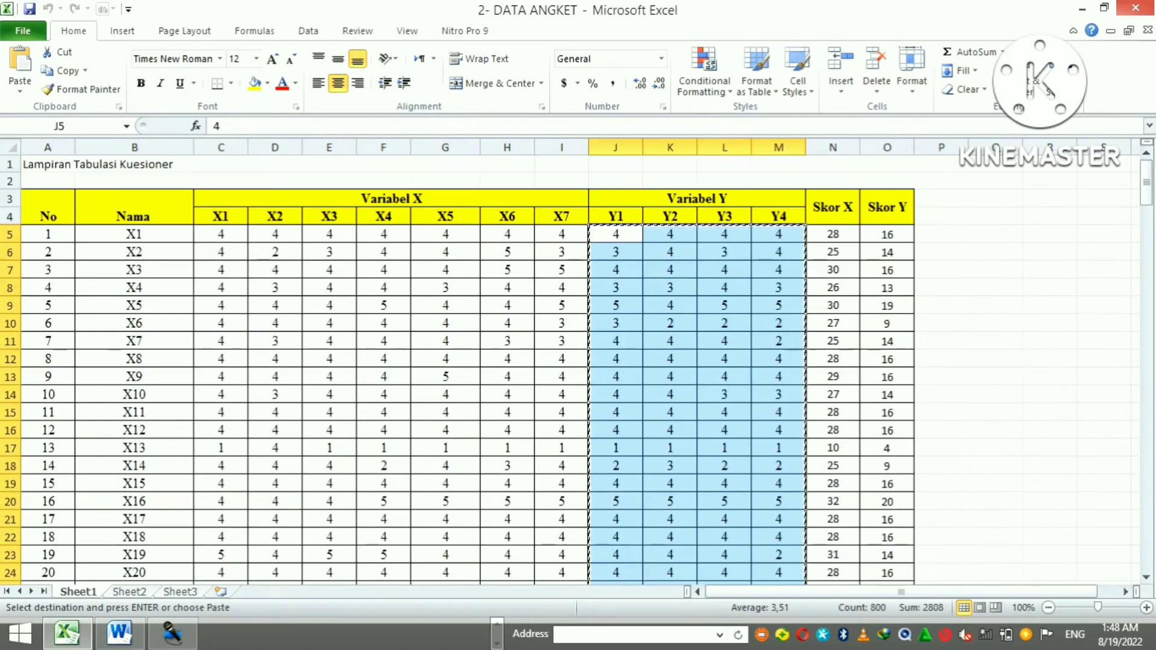
Step: Return to the new SPSS dataset and paste the copied answers into P1 through P4, starting at the first case
{"action": "mouse_move", "coordinate": [420, 634]}
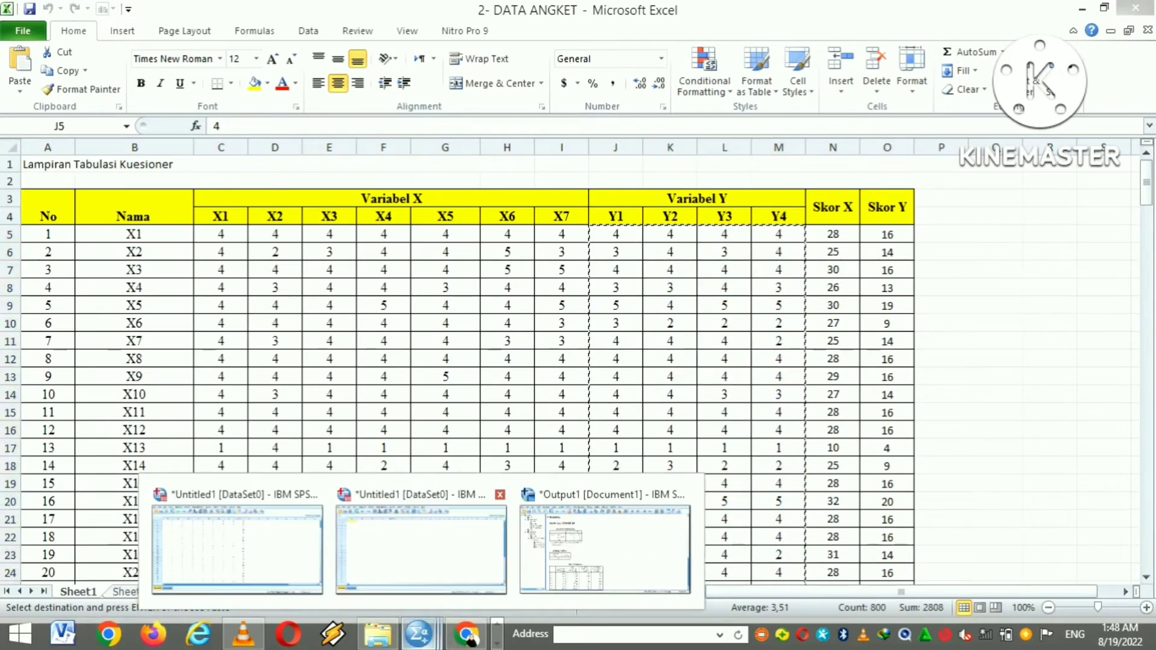
{"action": "left_click", "coordinate": [422, 542]}
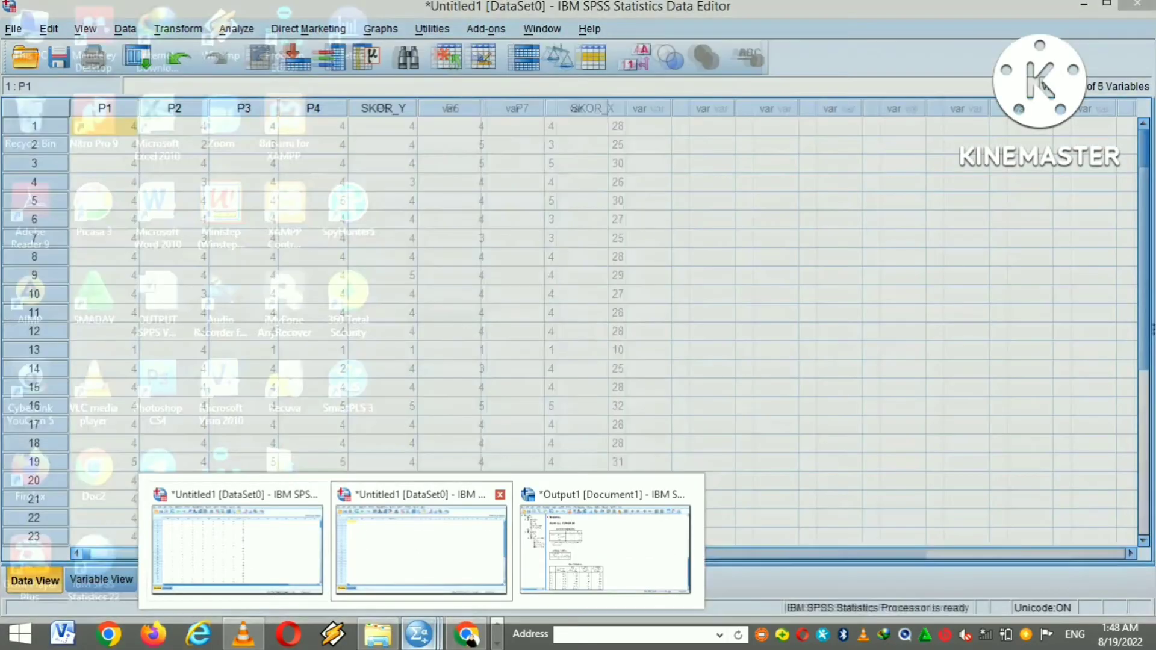
{"action": "left_click", "coordinate": [421, 542]}
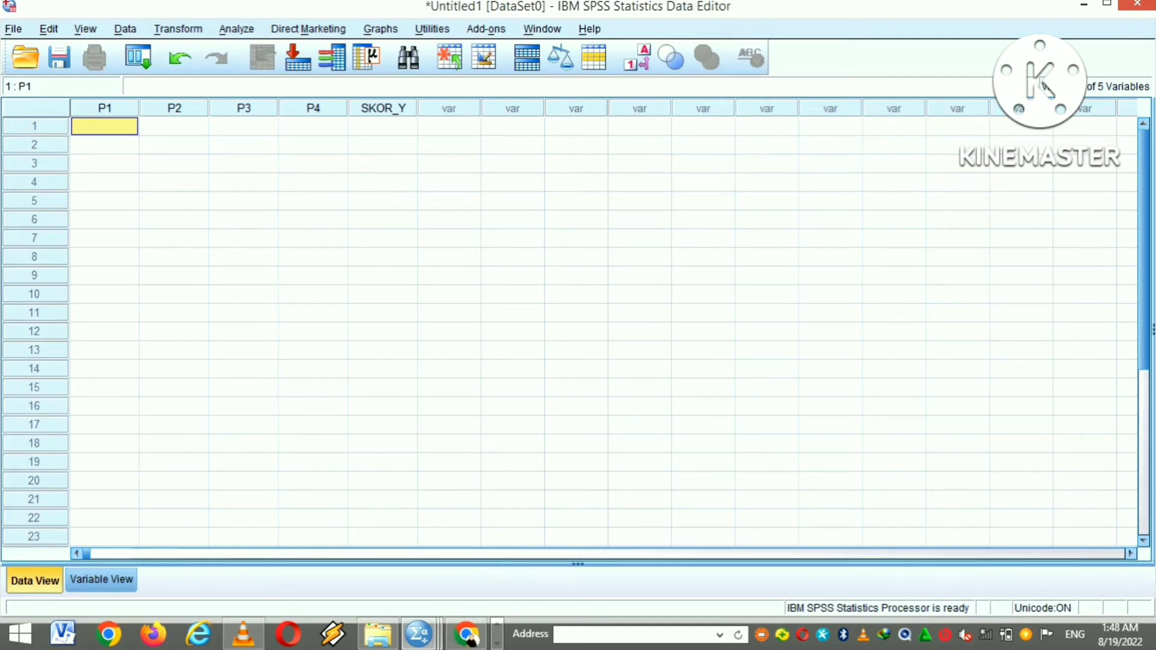
{"action": "key", "text": "ctrl+v"}
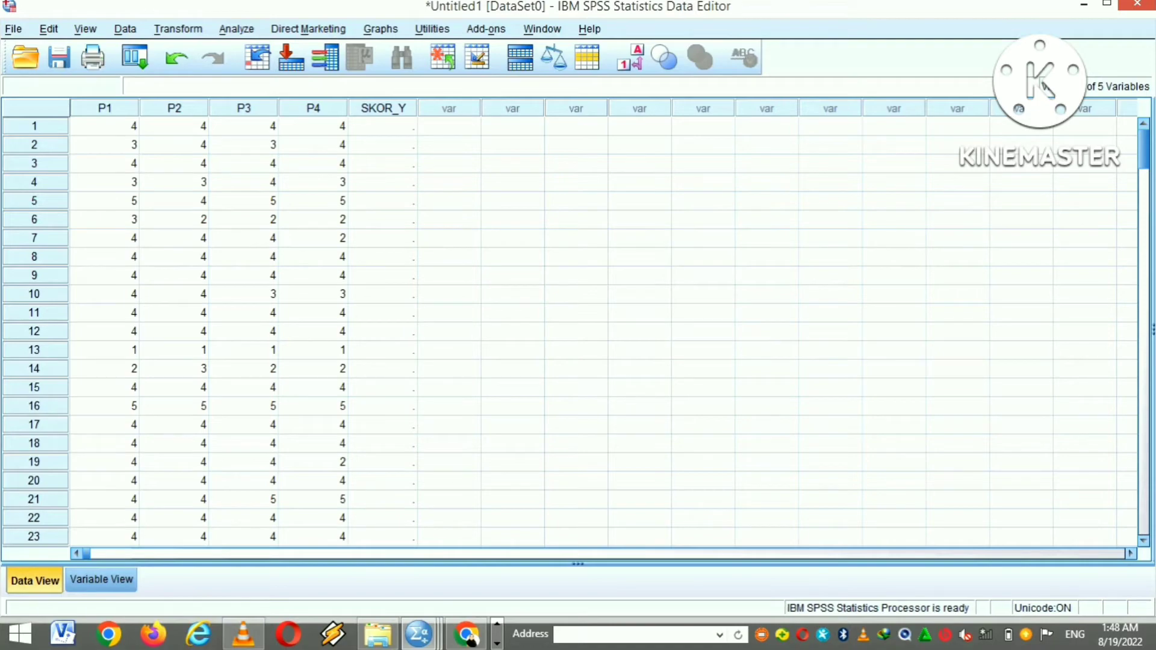
Step: Switch to the Excel workbook and copy the Skor Y values of all 200 respondents (O5:O204)
{"action": "left_click", "coordinate": [497, 644]}
{"action": "left_click", "coordinate": [67, 633]}
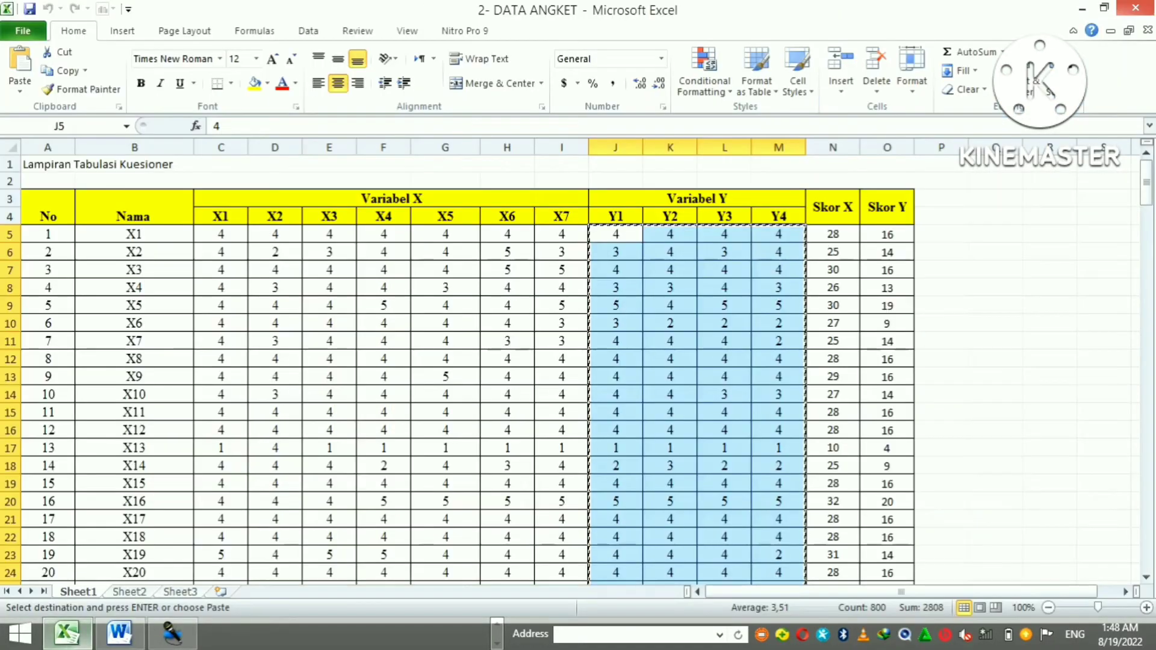
{"action": "left_click_drag", "start_coordinate": [887, 234], "coordinate": [887, 542]}
{"action": "right_click", "coordinate": [884, 242]}
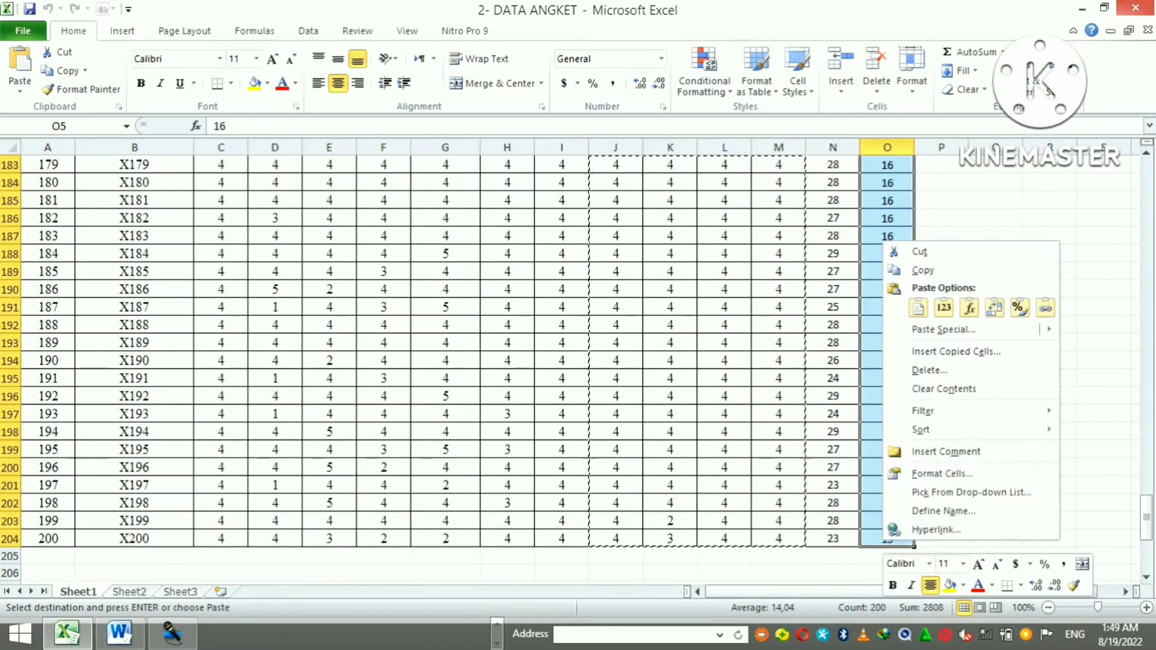
{"action": "left_click", "coordinate": [923, 271]}
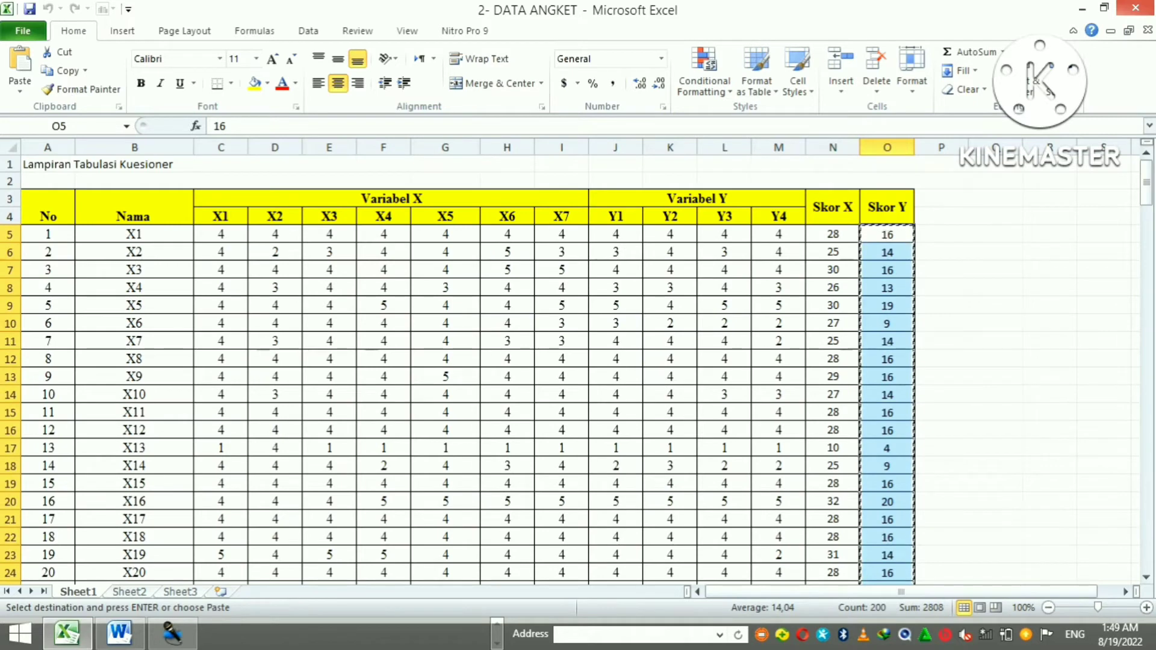
Step: Return to the new SPSS dataset and paste the copied scores into the SKOR_Y column from the first case
{"action": "left_click", "coordinate": [497, 624]}
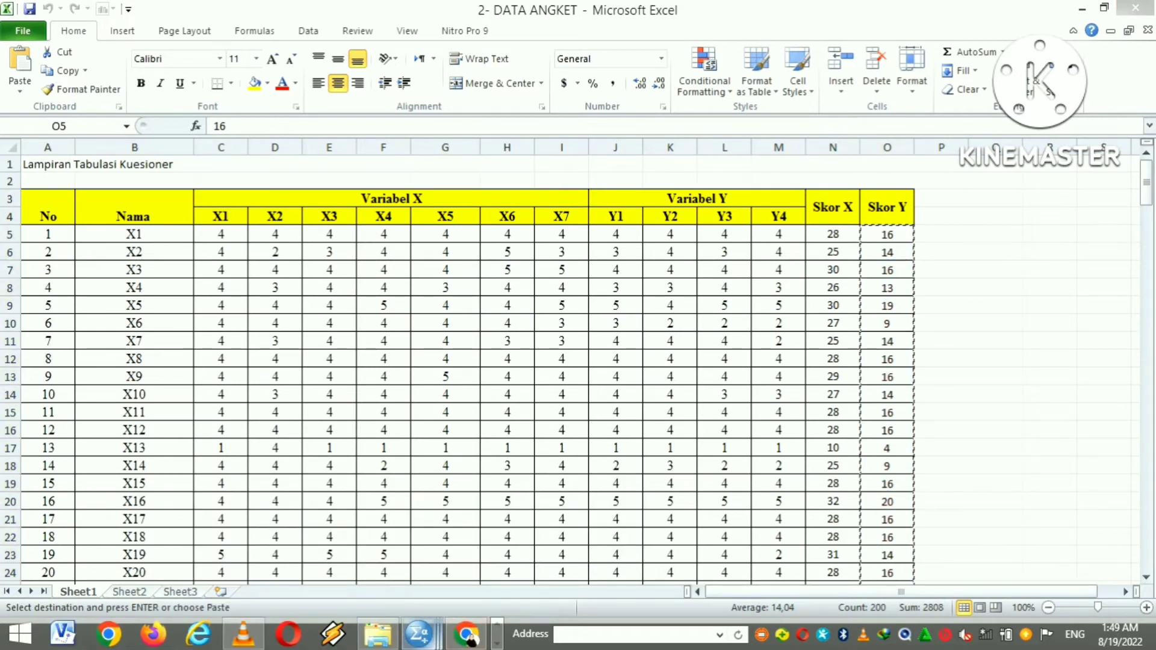
{"action": "mouse_move", "coordinate": [420, 634]}
{"action": "left_click", "coordinate": [421, 545]}
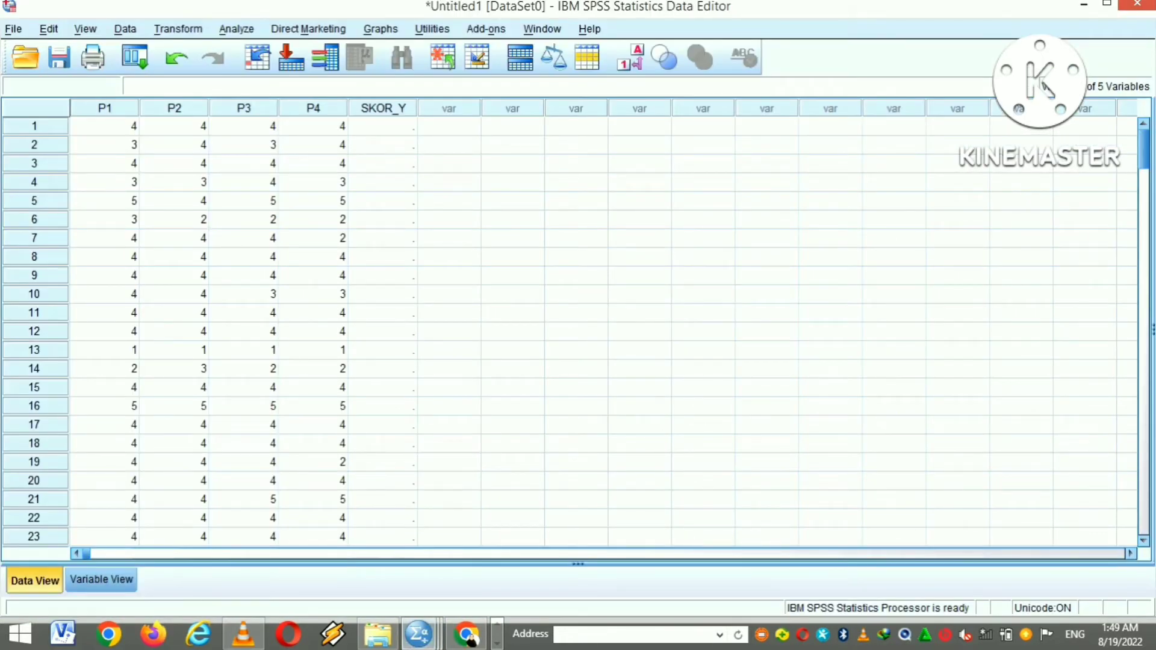
{"action": "left_click", "coordinate": [382, 127]}
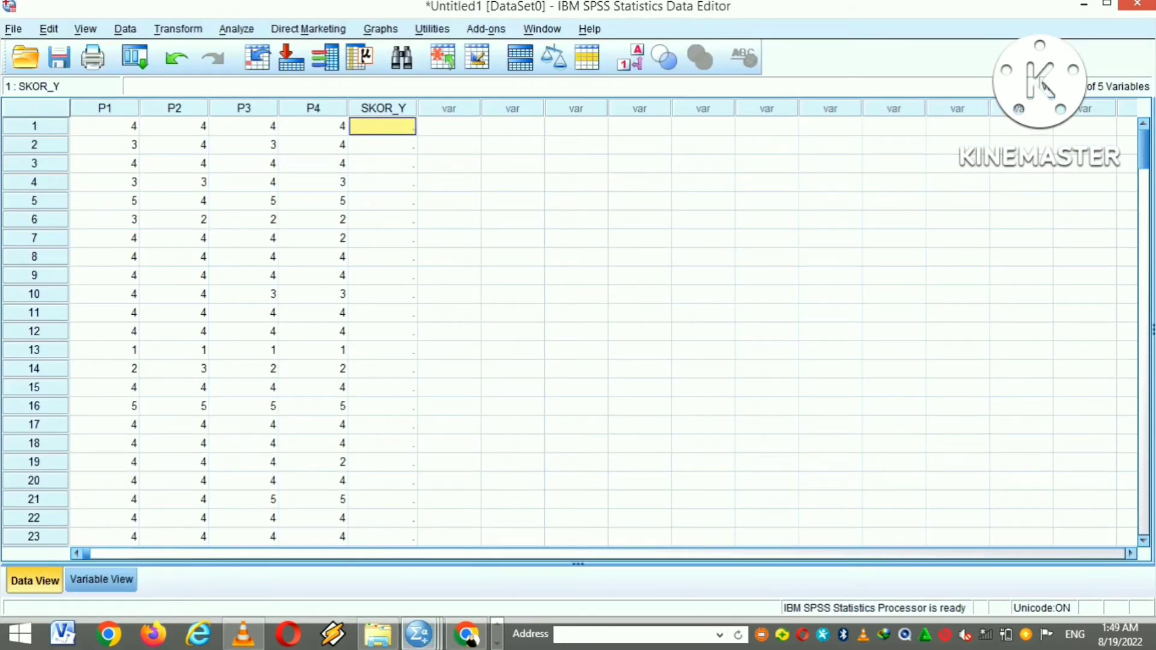
{"action": "key", "text": "ctrl+v"}
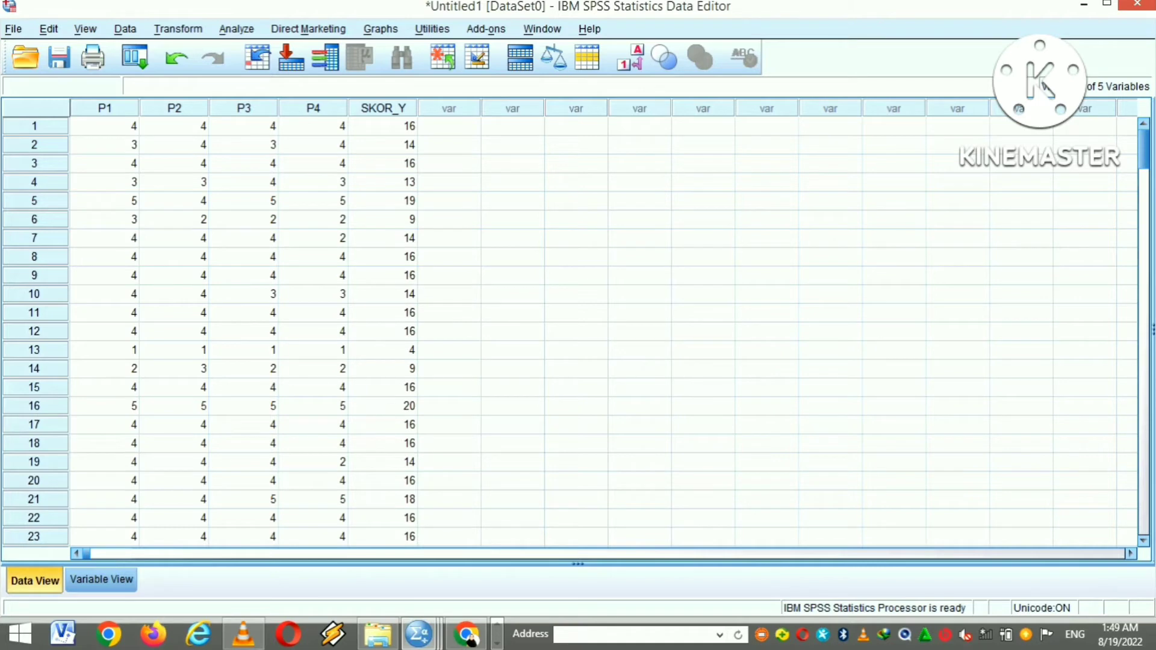
Step: Run a two-tailed Pearson bivariate correlation on P1 through P4 and SKOR_Y, with significant correlations flagged
{"action": "left_click", "coordinate": [237, 29]}
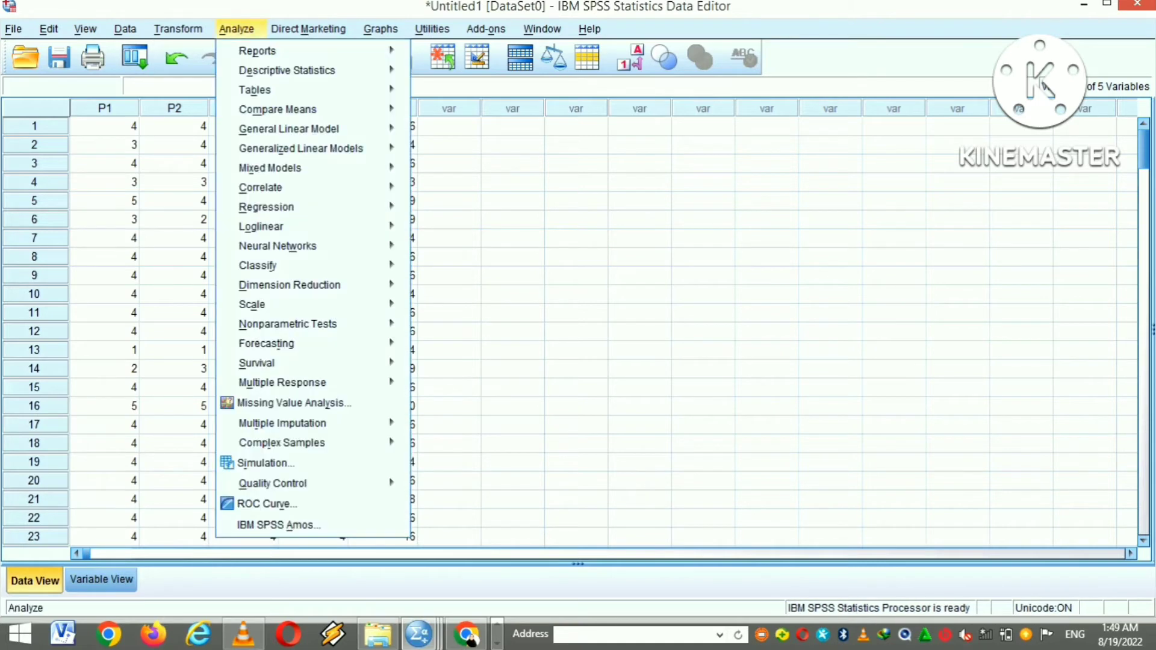
{"action": "mouse_move", "coordinate": [258, 52]}
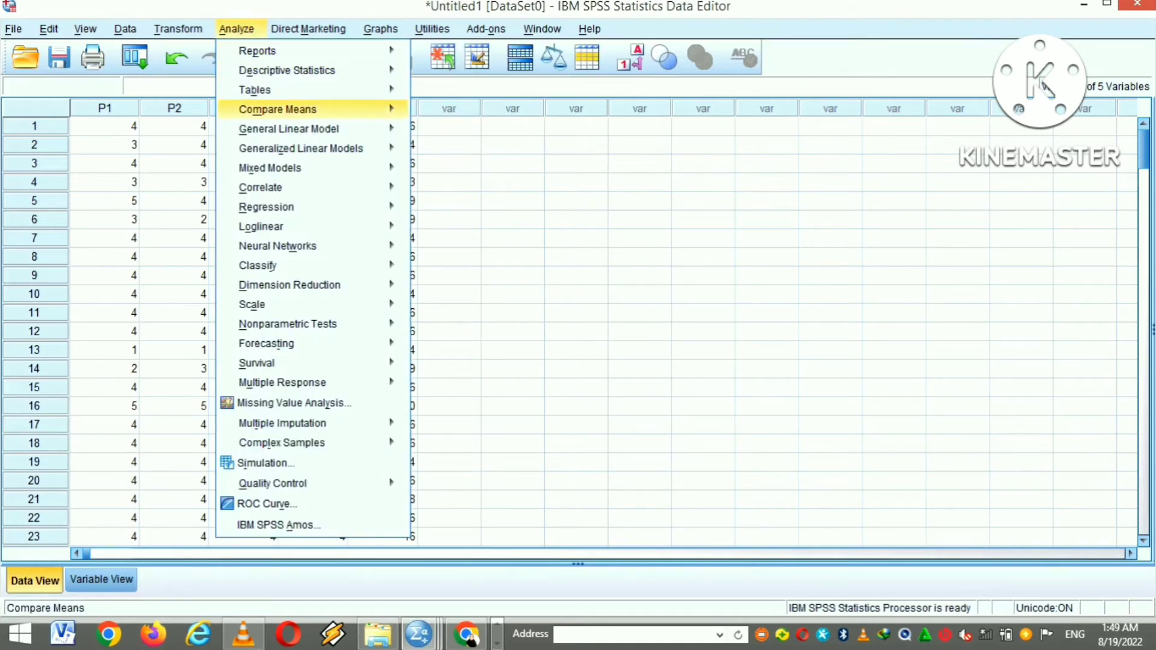
{"action": "mouse_move", "coordinate": [260, 188]}
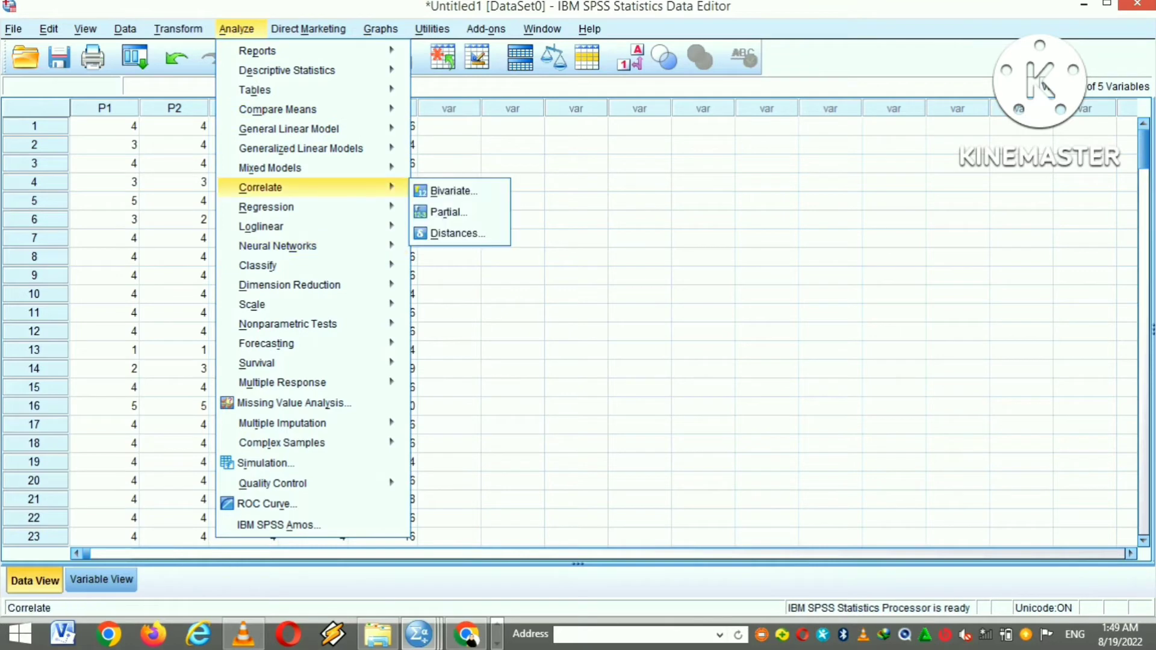
{"action": "left_click", "coordinate": [453, 191]}
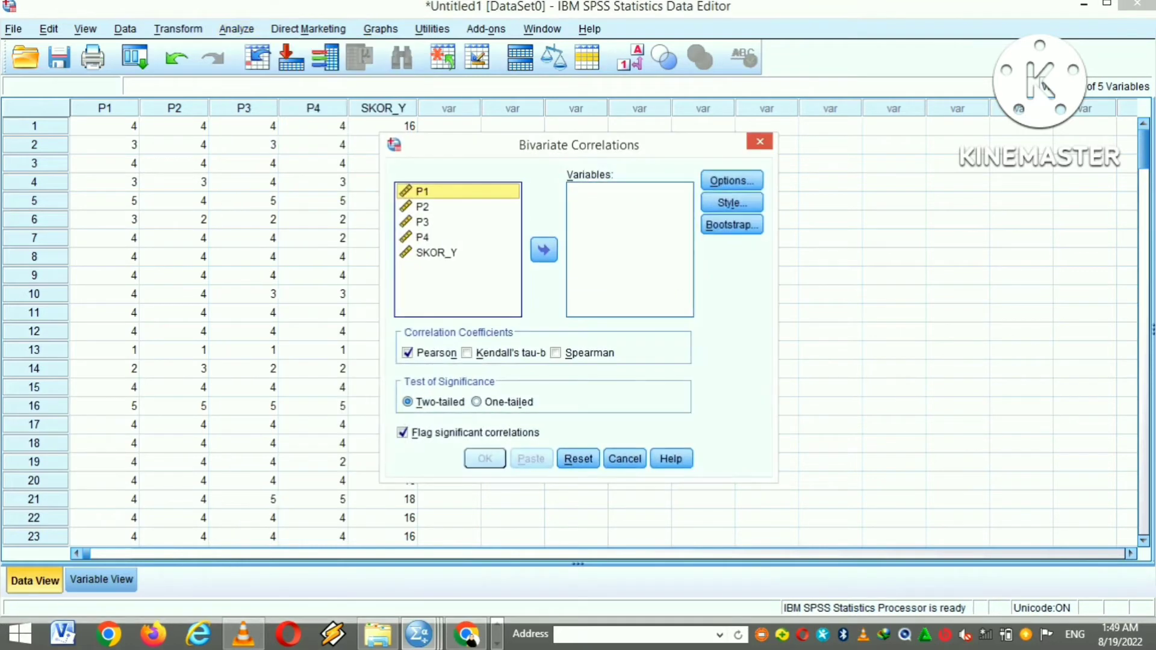
{"action": "key", "text": "ctrl+a"}
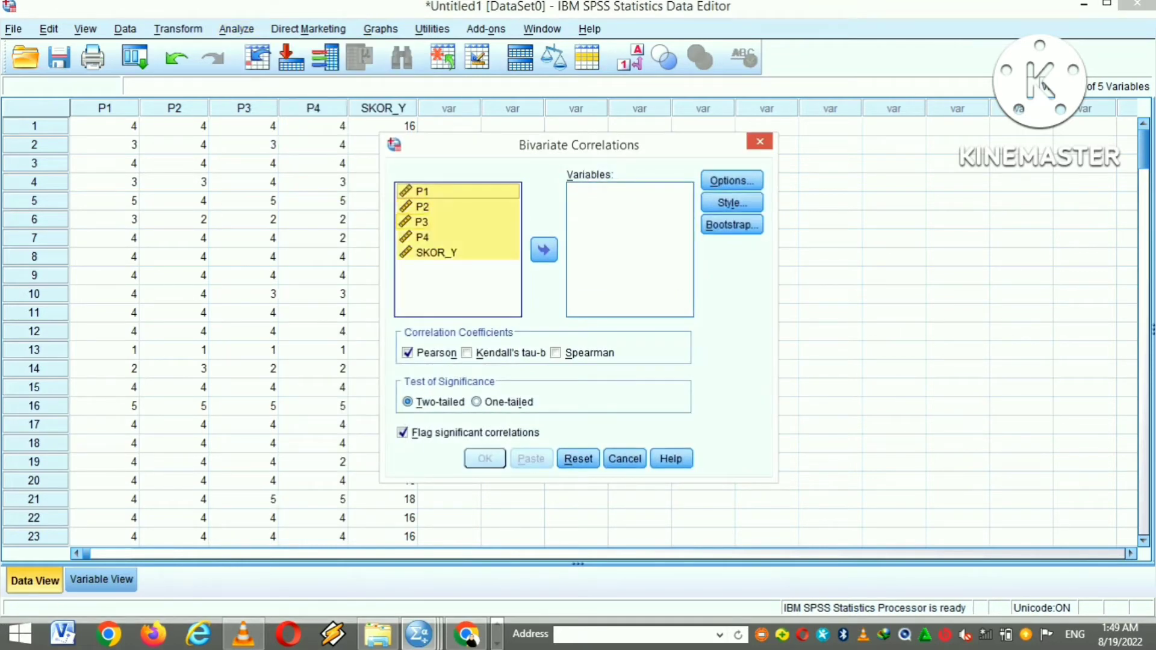
{"action": "left_click", "coordinate": [544, 250]}
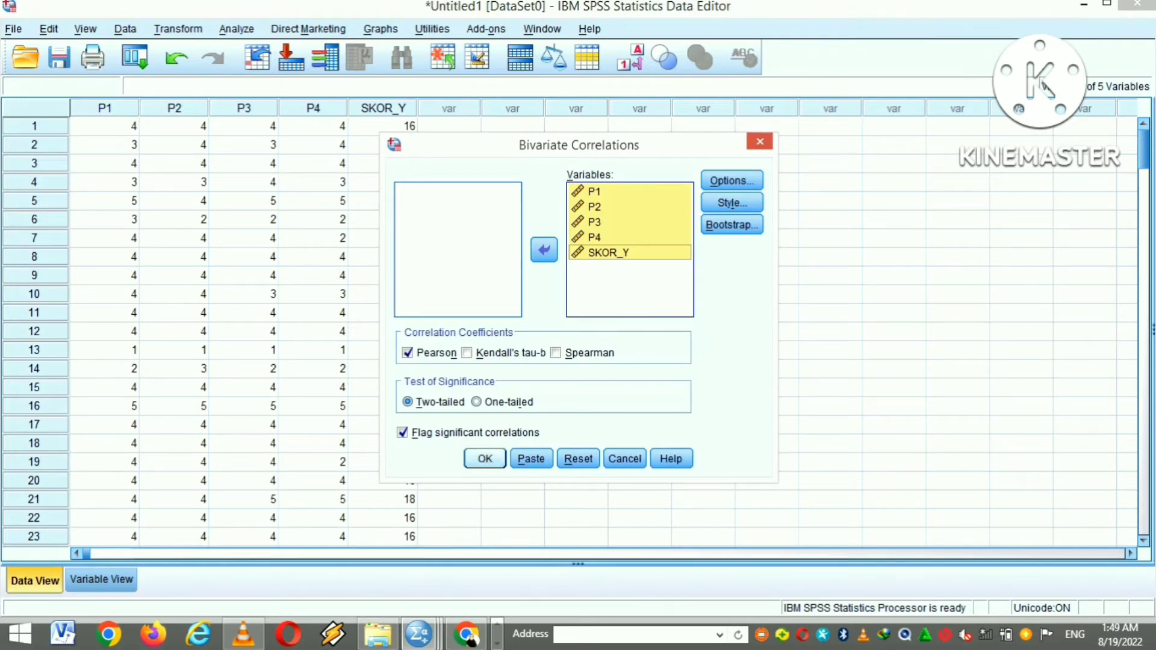
{"action": "left_click", "coordinate": [485, 459]}
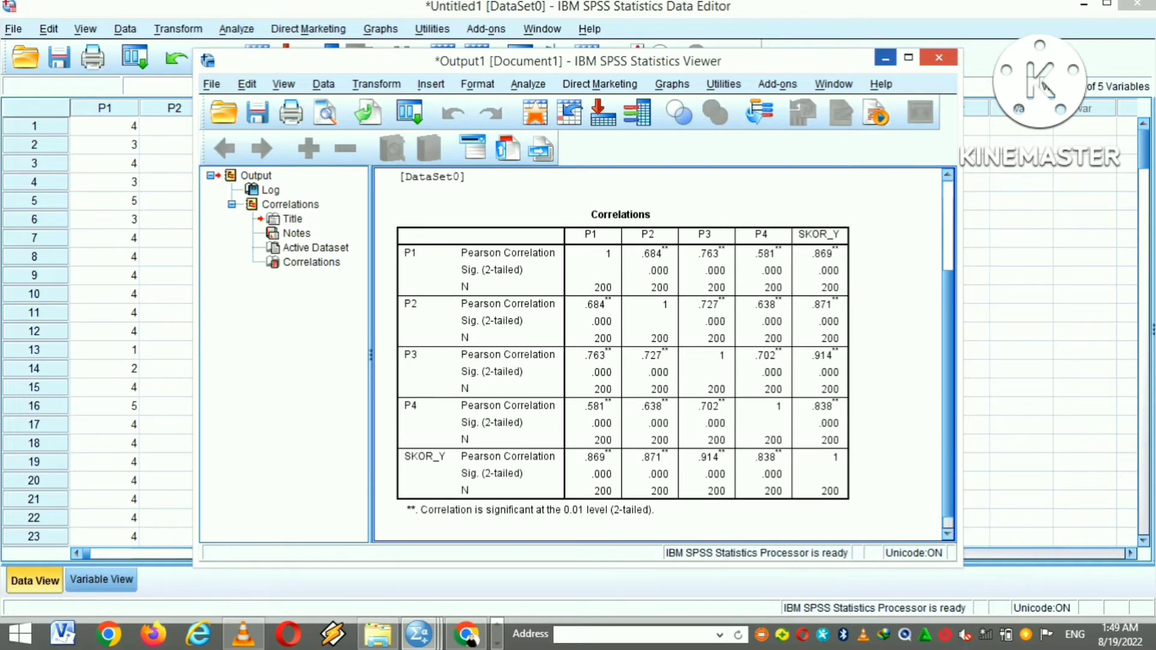
Step: Return to the variable Y dataset and set up a reliability analysis with the Alpha model, using only P1 through P4 as items
{"action": "left_click", "coordinate": [886, 59]}
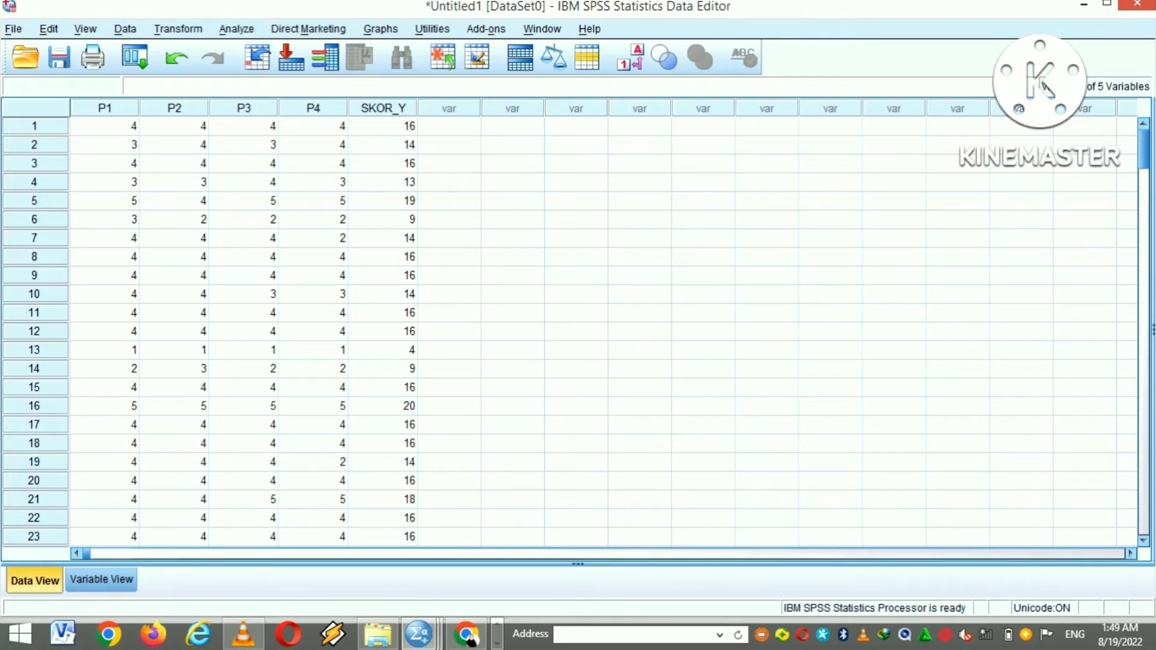
{"action": "key", "text": "alt+a"}
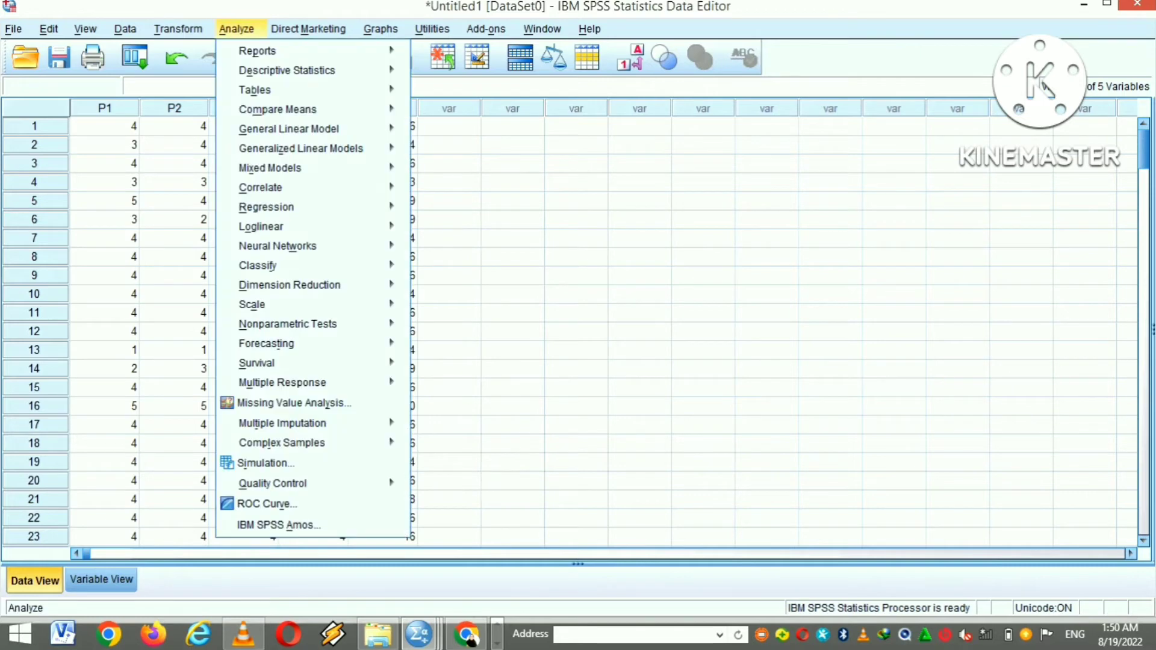
{"action": "mouse_move", "coordinate": [271, 304]}
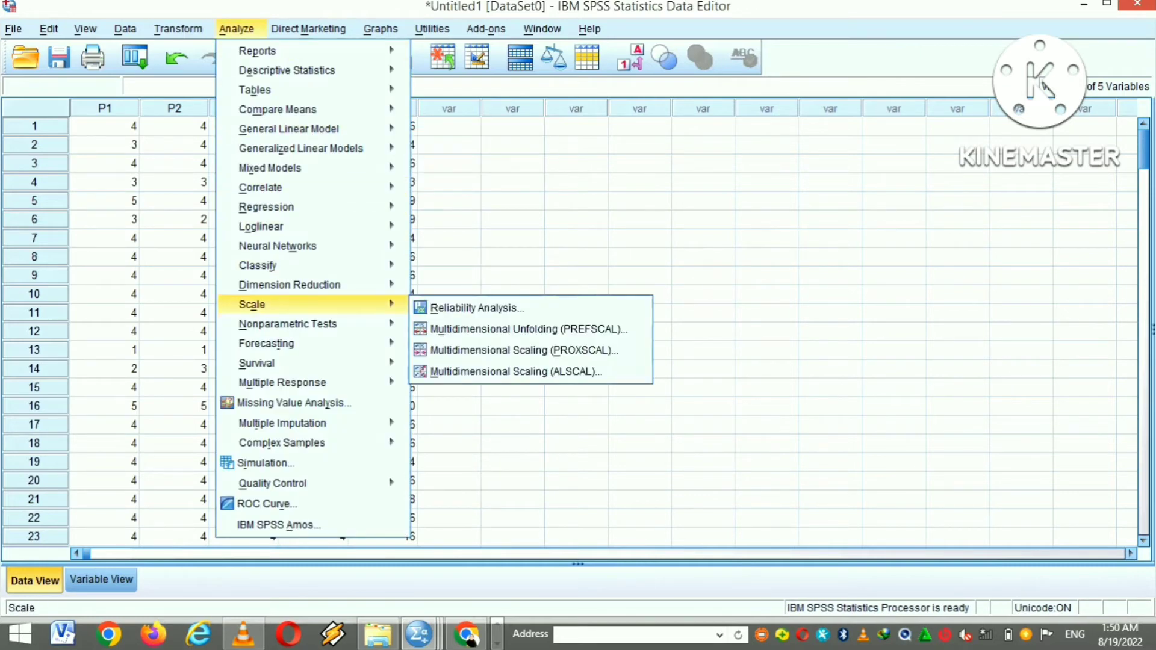
{"action": "key", "text": "Down"}
{"action": "key", "text": "Up"}
{"action": "key", "text": "Right"}
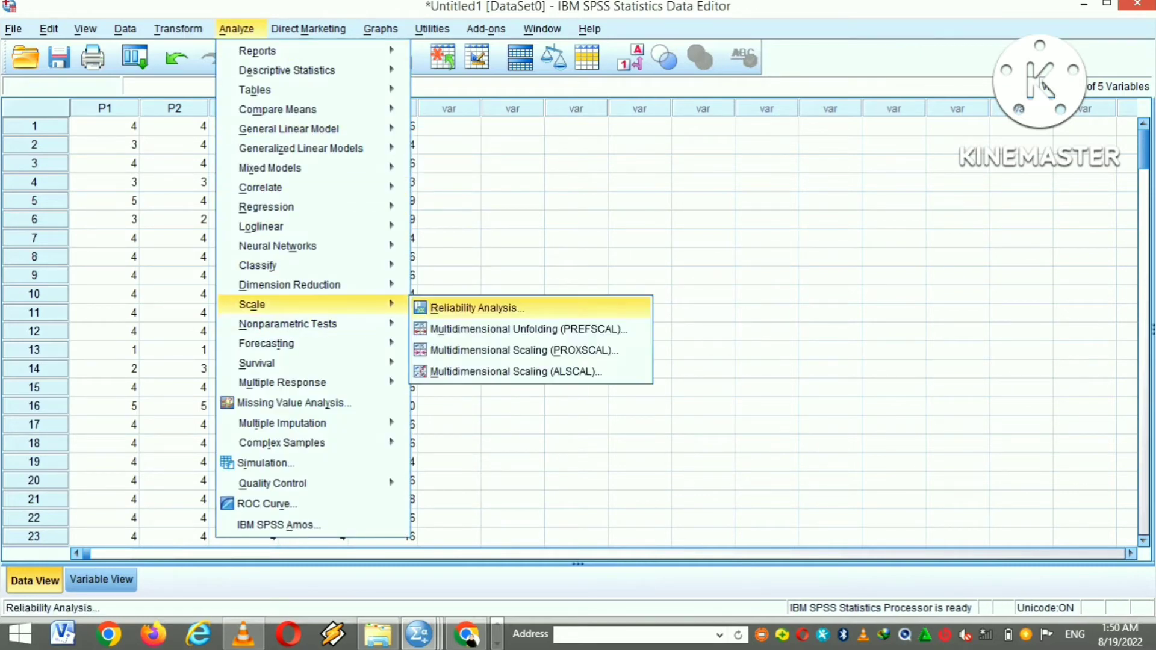
{"action": "key", "text": "Return"}
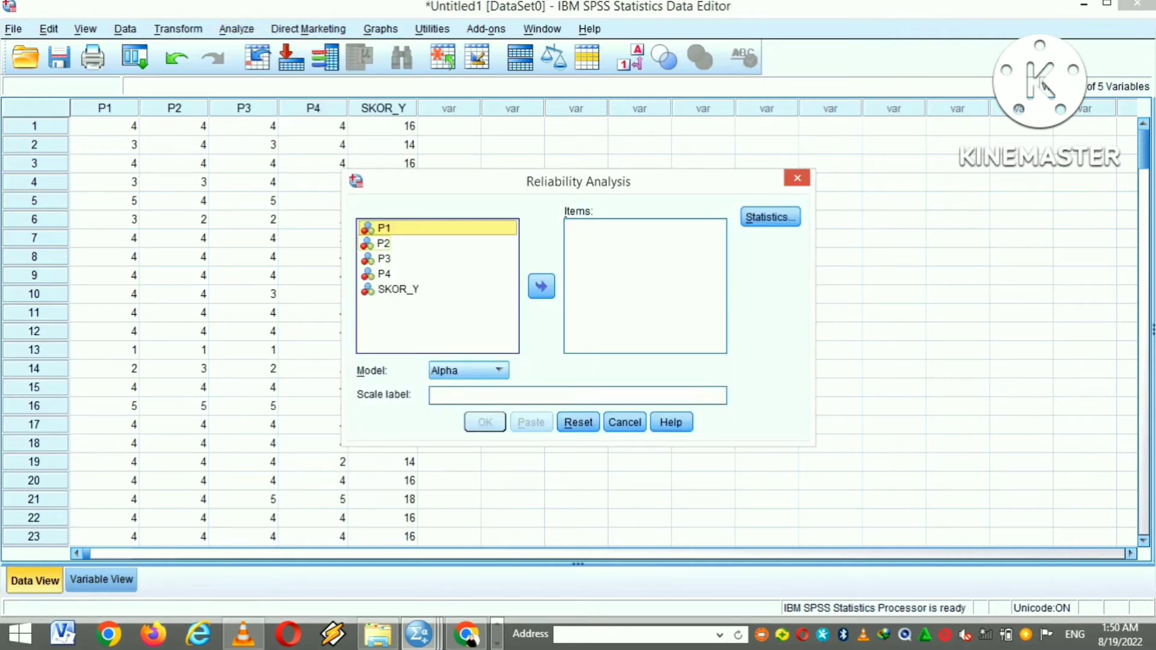
{"action": "key", "text": "shift+End"}
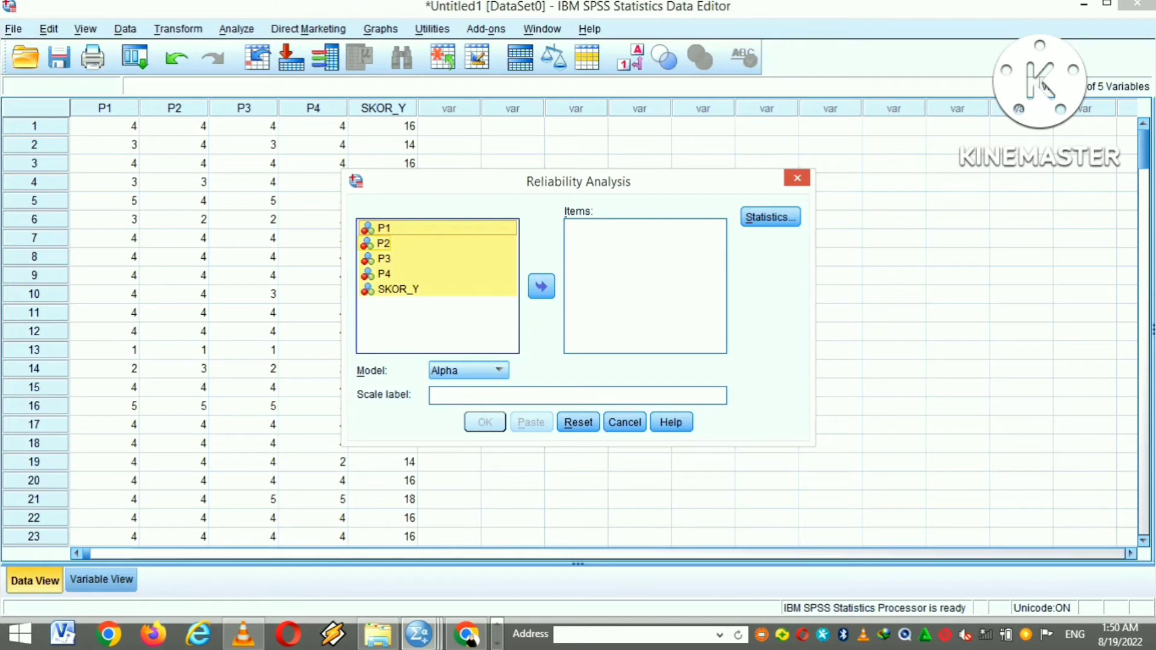
{"action": "key", "text": "Tab"}
{"action": "key", "text": "space"}
{"action": "key", "text": "End"}
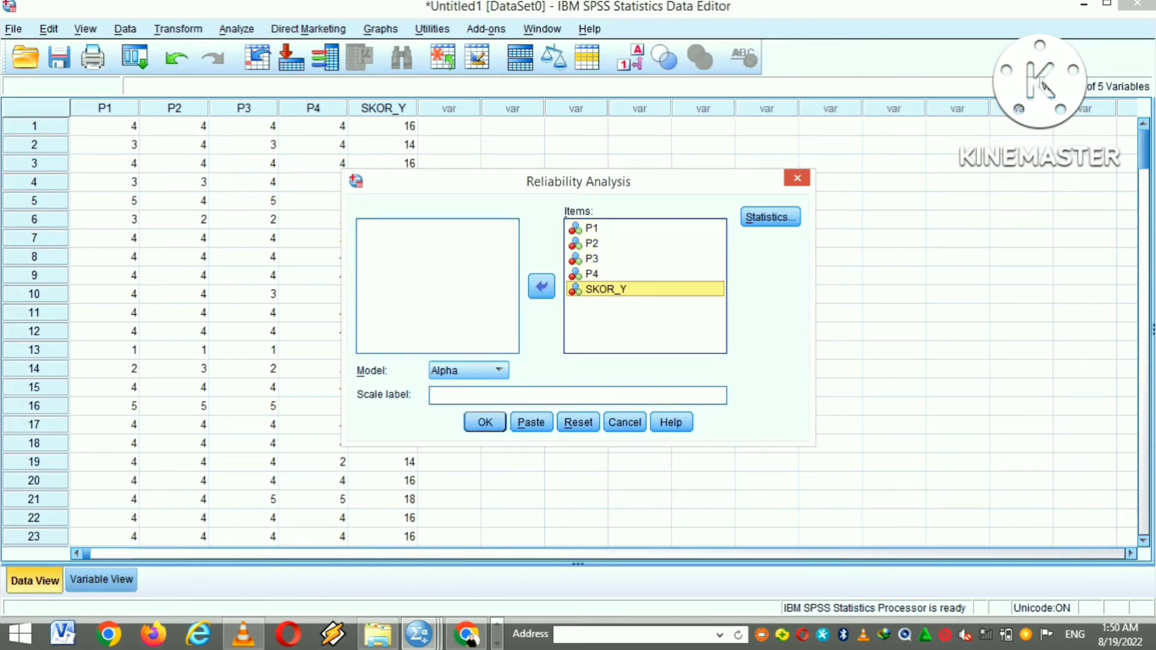
{"action": "key", "text": "shift+Tab"}
{"action": "key", "text": "space"}
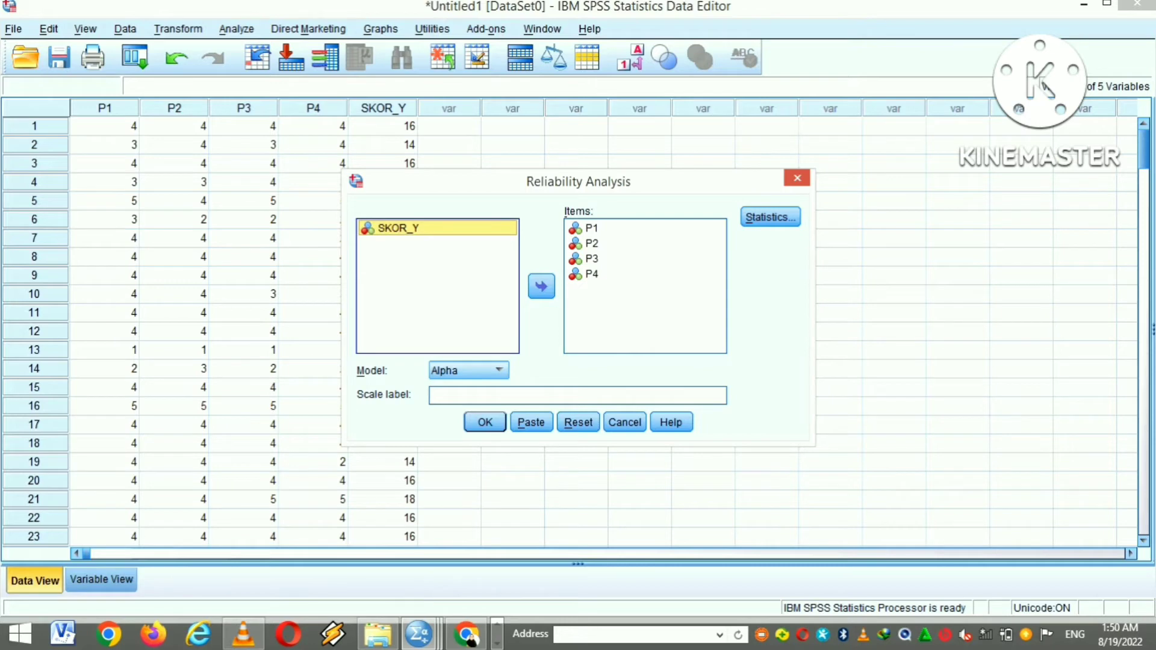
Step: Include the Scale if item deleted descriptives and run the reliability analysis
{"action": "key", "text": "alt+s"}
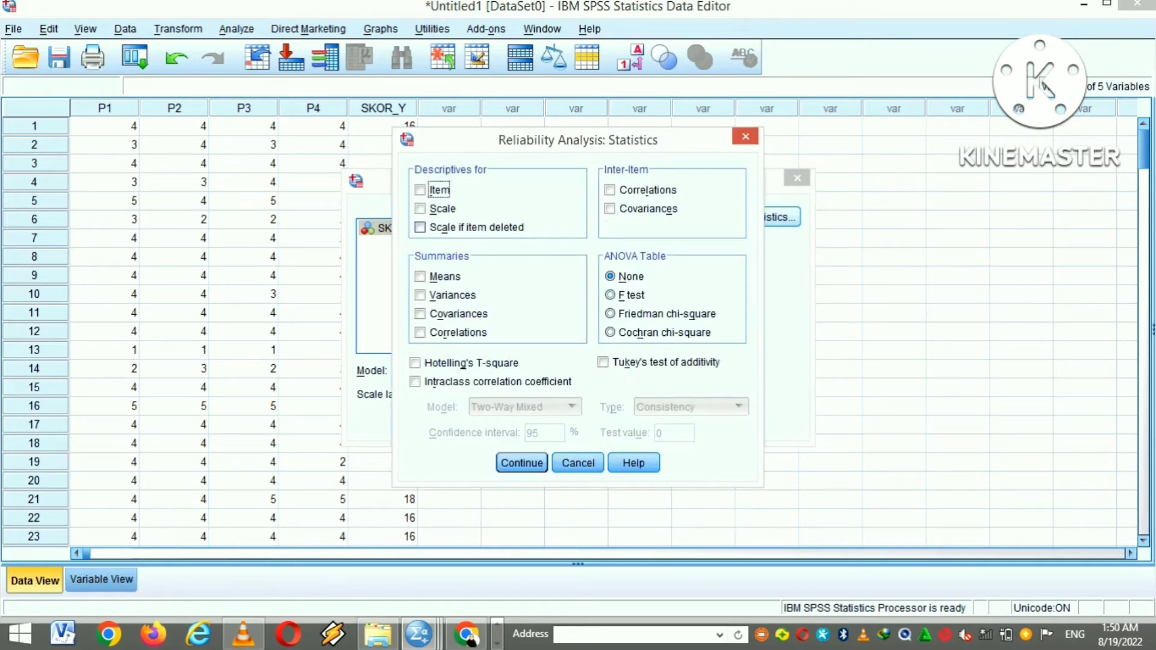
{"action": "left_click", "coordinate": [420, 227]}
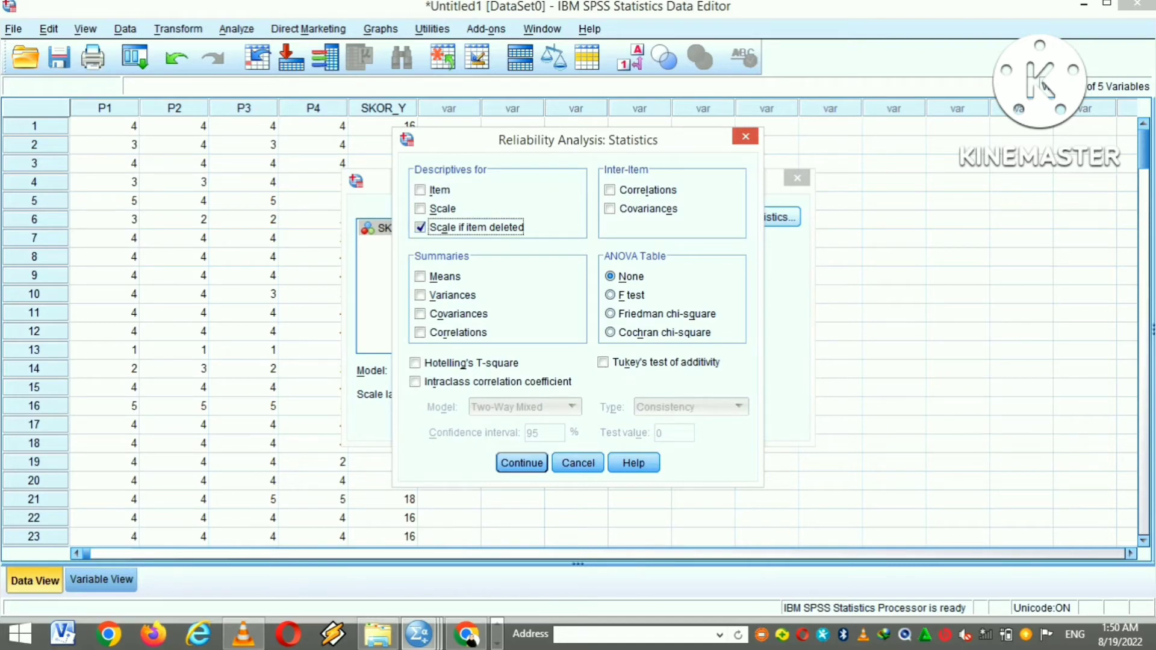
{"action": "left_click", "coordinate": [521, 464]}
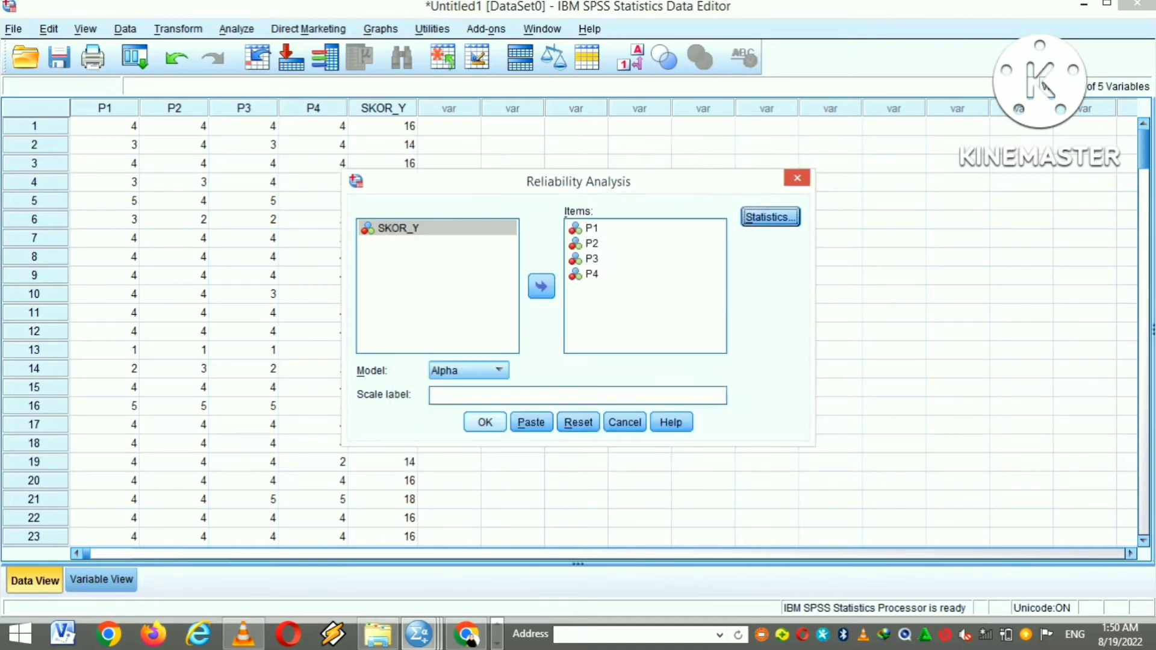
{"action": "left_click", "coordinate": [485, 422]}
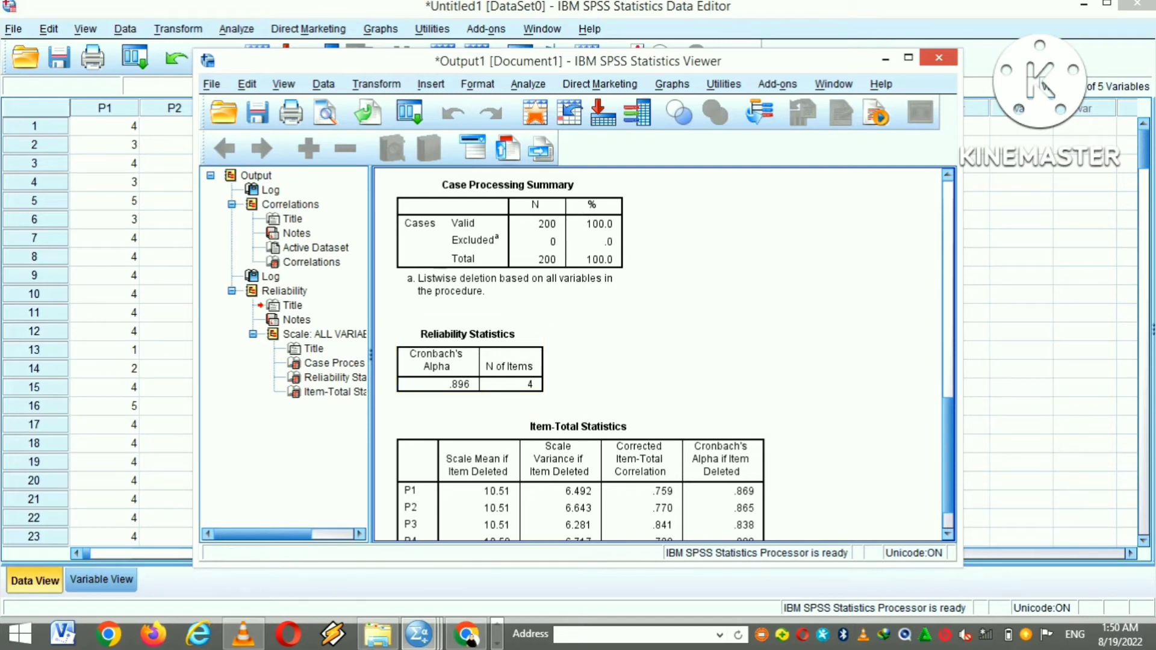
Step: Switch to the Word document 2-UJI VALIDITAS DAN RELIABILITAS and make the heading HASIL ANALISIS UJI VALIDITAS SPSS bold
{"action": "left_click", "coordinate": [886, 58]}
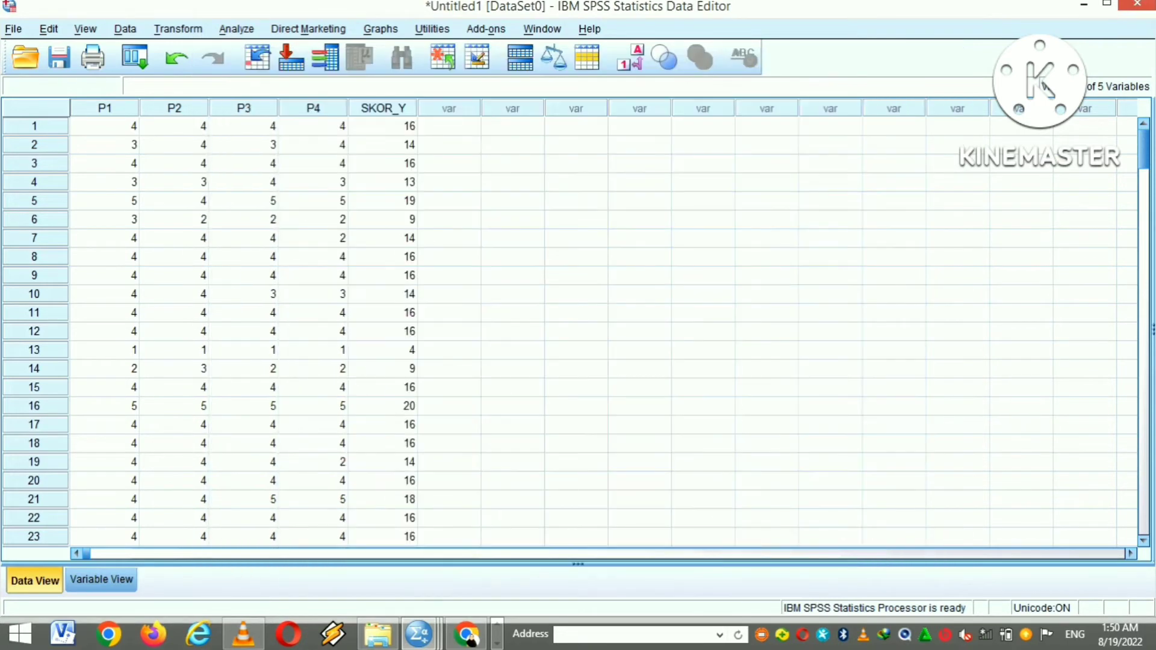
{"action": "left_click", "coordinate": [1085, 5]}
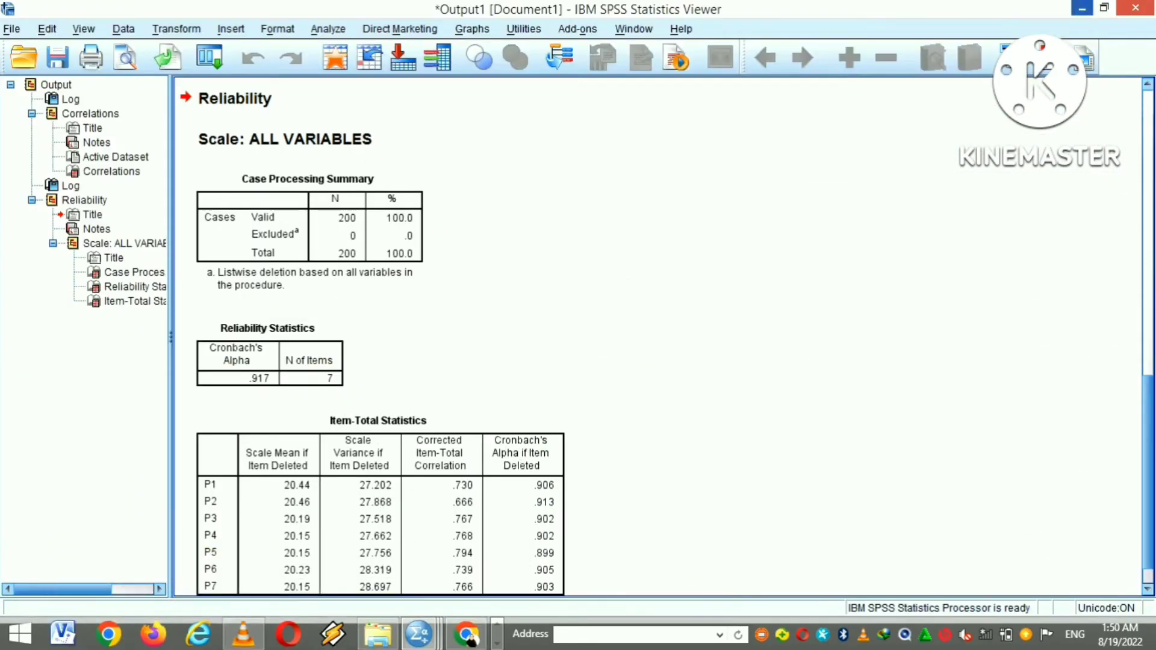
{"action": "left_click", "coordinate": [1078, 6]}
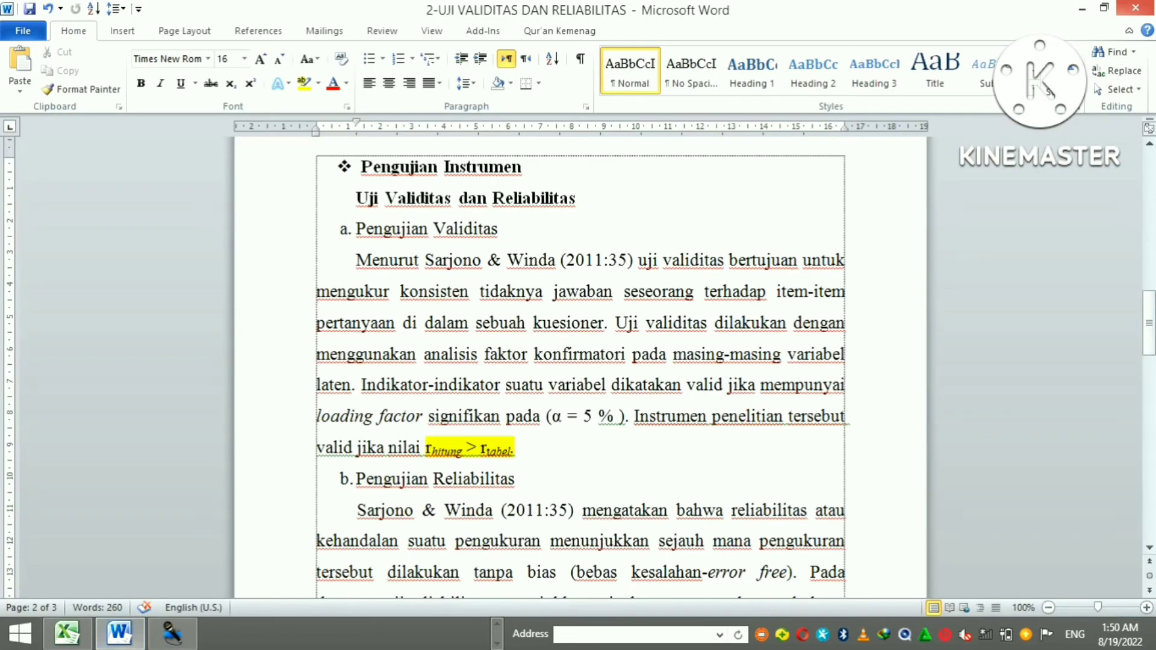
{"action": "left_click_drag", "start_coordinate": [1149, 322], "coordinate": [1149, 451]}
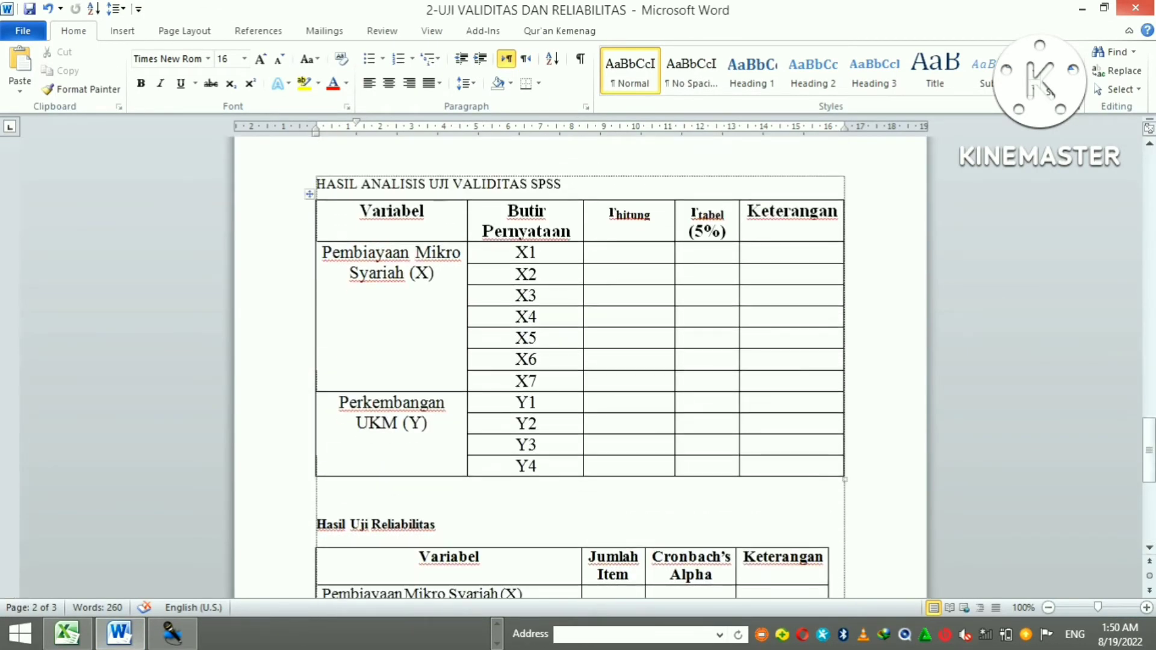
{"action": "left_click_drag", "start_coordinate": [566, 184], "coordinate": [317, 184]}
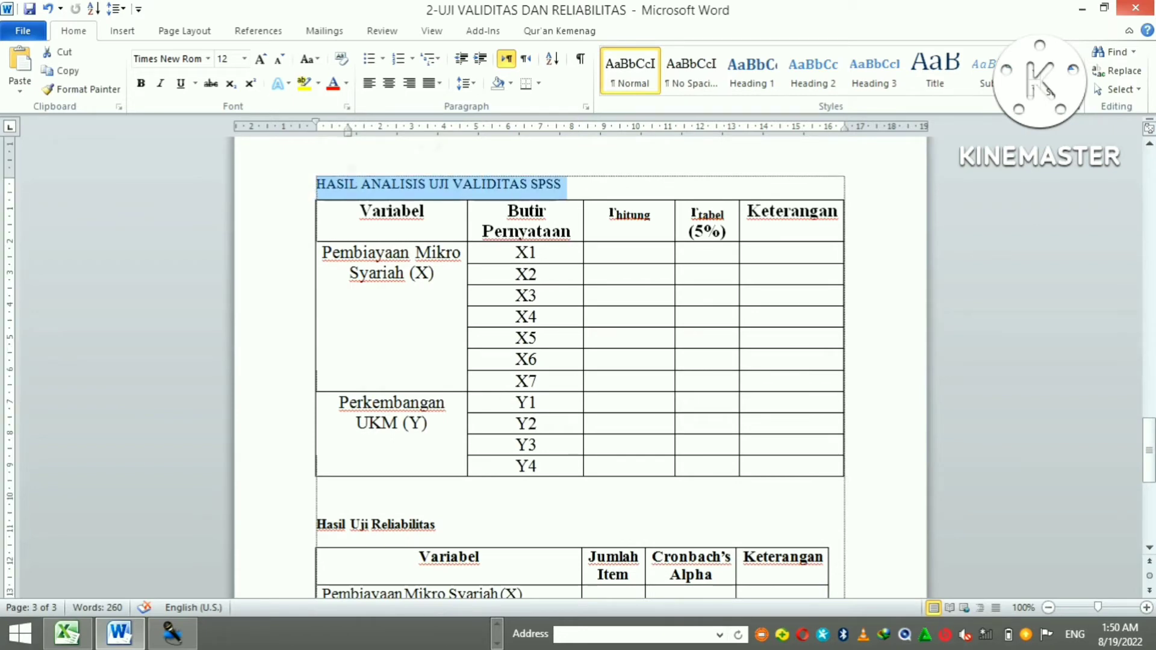
{"action": "left_click", "coordinate": [141, 83]}
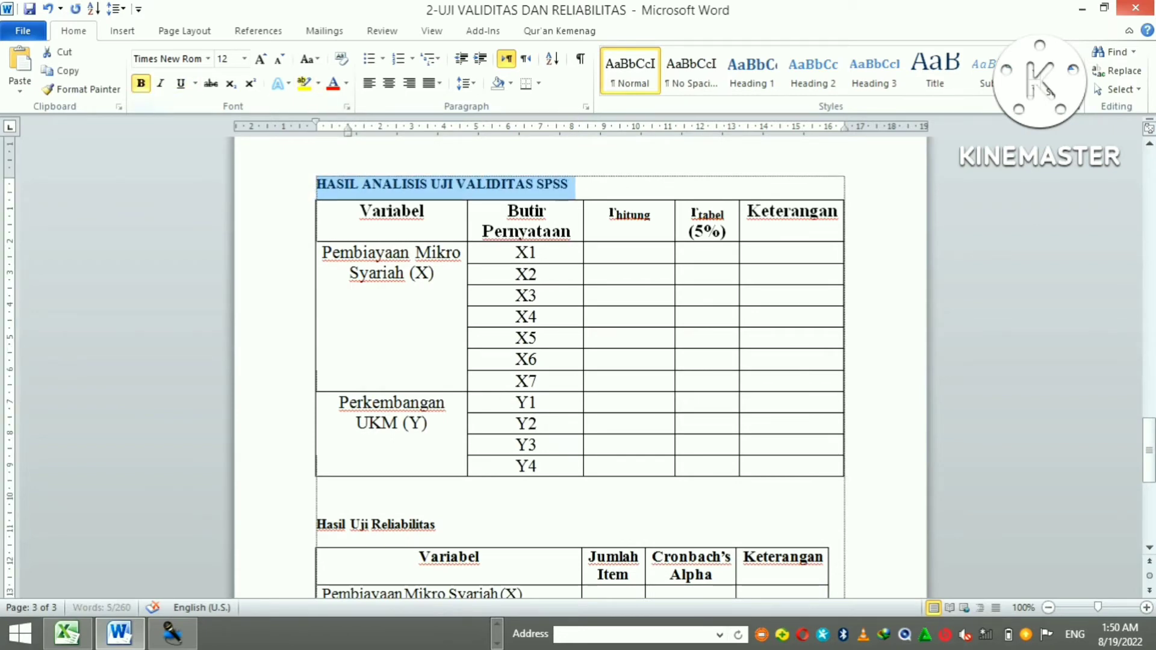
{"action": "key", "text": "Right"}
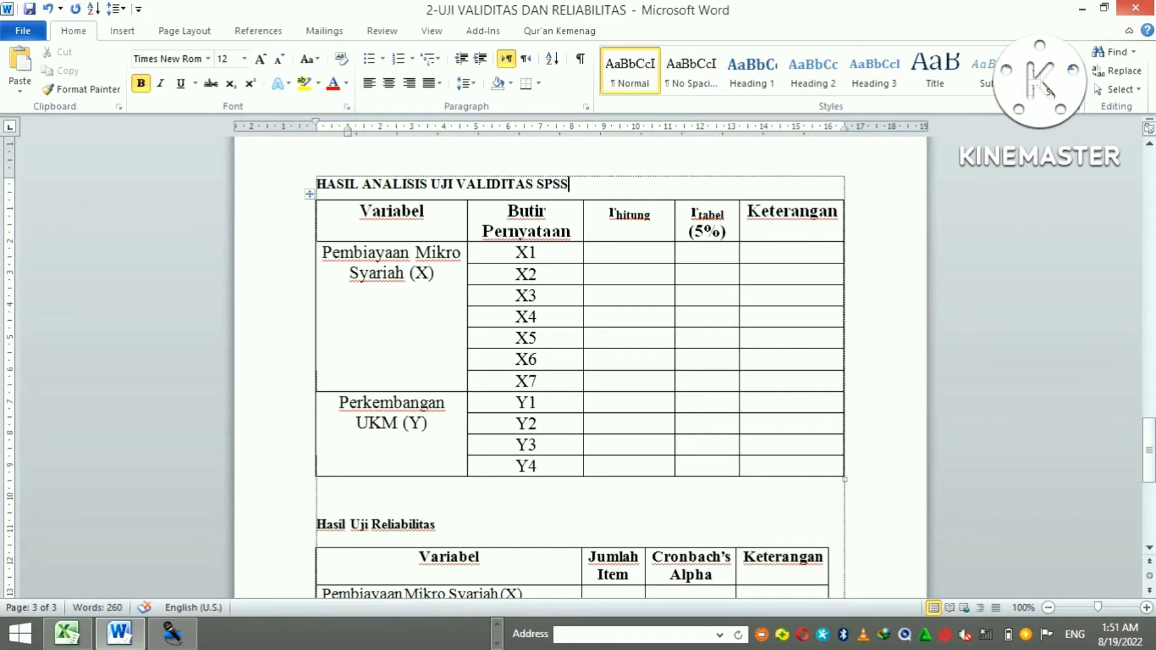
Step: Restore the Word document to its smaller window and bring up the Correlations table in the SPSS output for variable X
{"action": "left_click", "coordinate": [428, 423]}
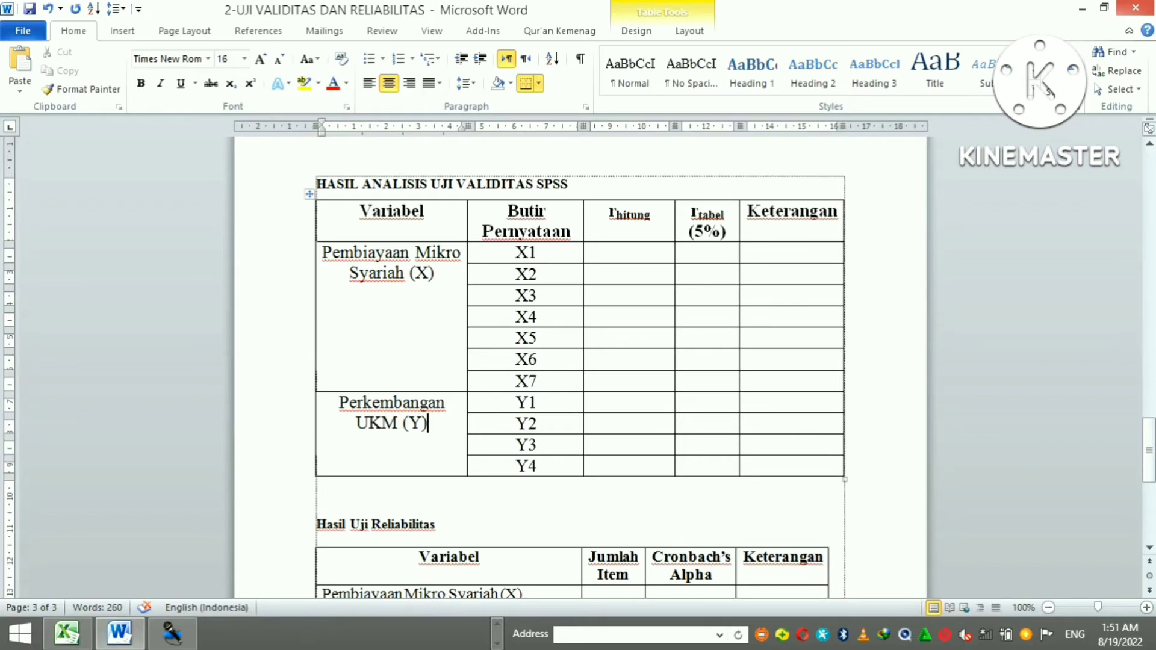
{"action": "left_click", "coordinate": [1104, 7]}
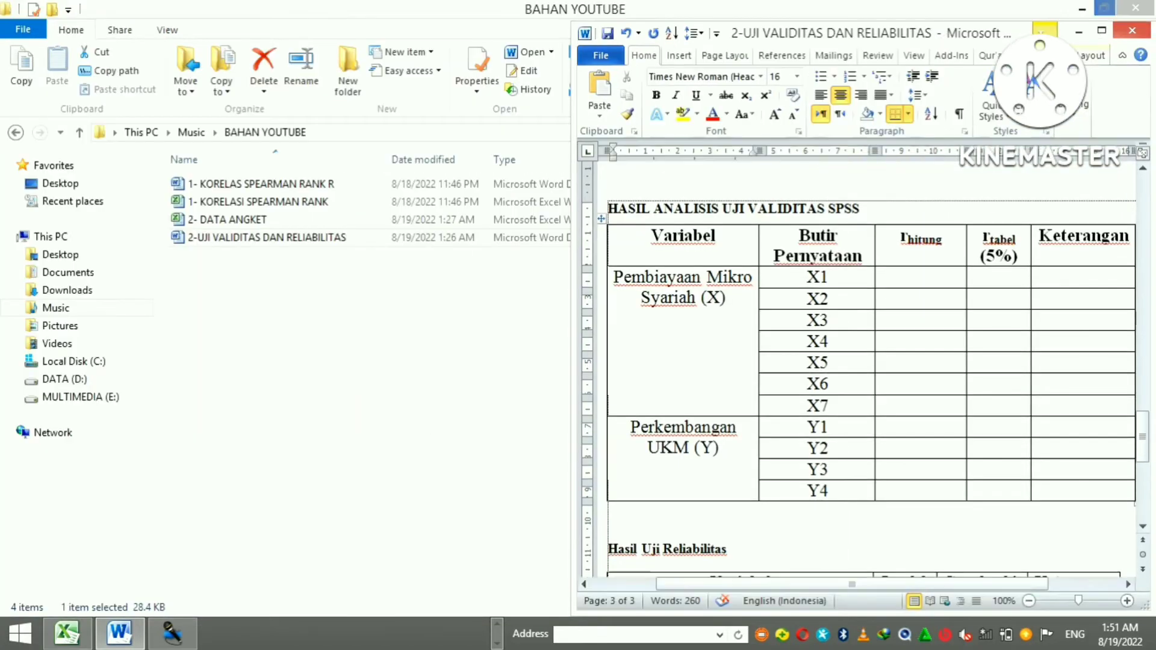
{"action": "left_click", "coordinate": [497, 644]}
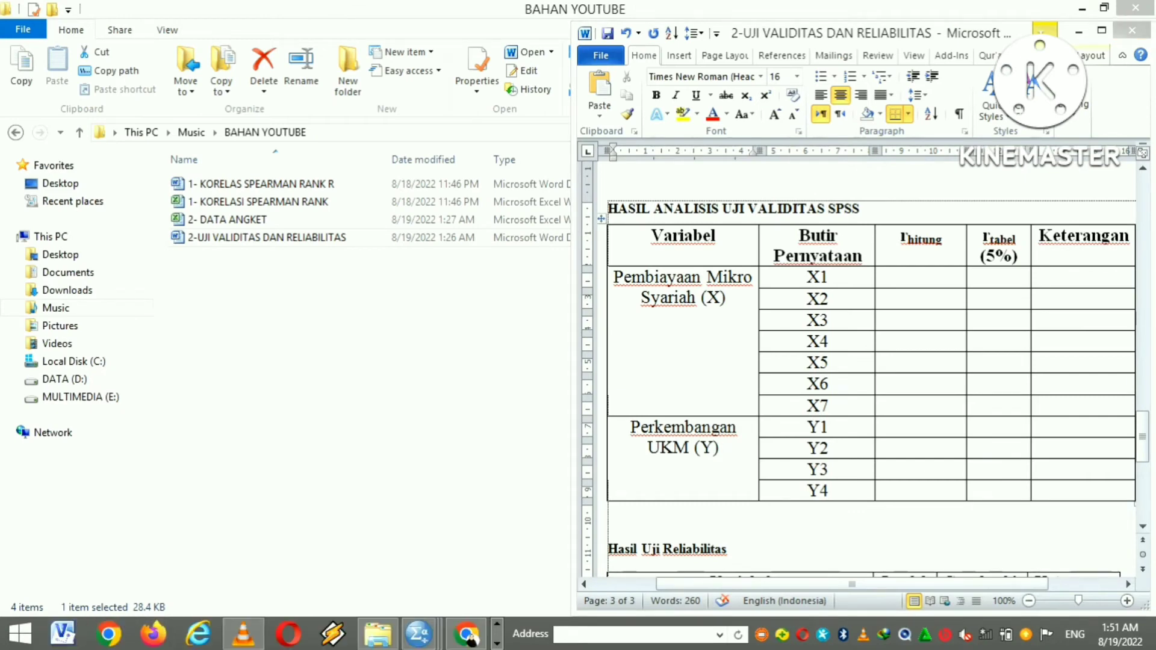
{"action": "mouse_move", "coordinate": [420, 636]}
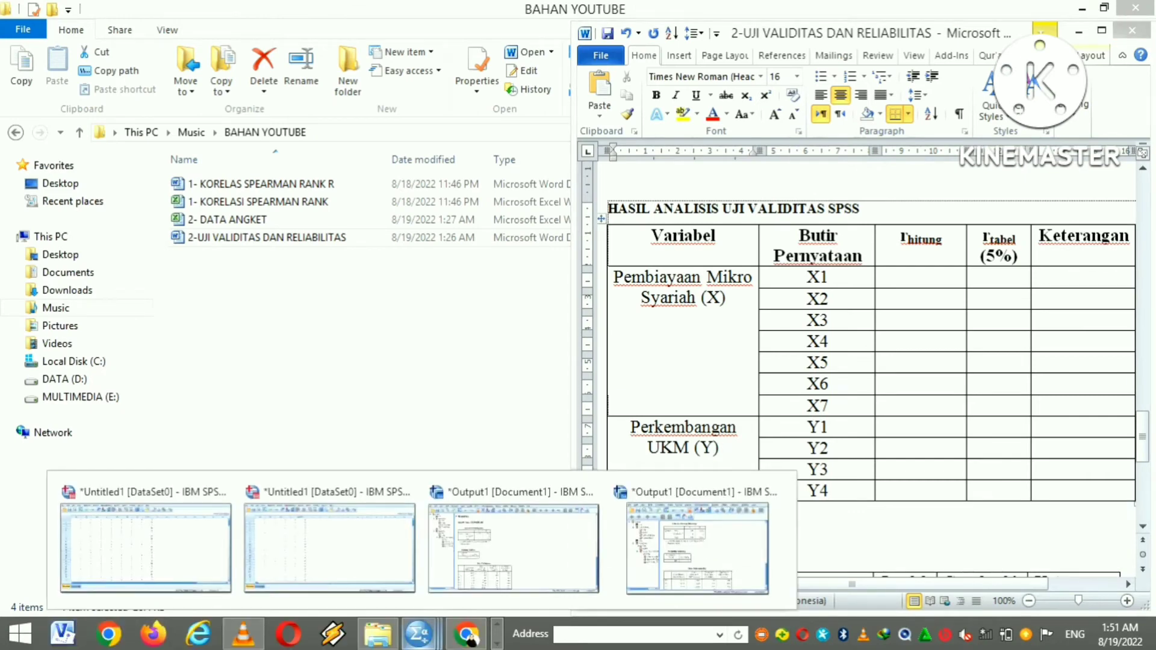
{"action": "mouse_move", "coordinate": [698, 545]}
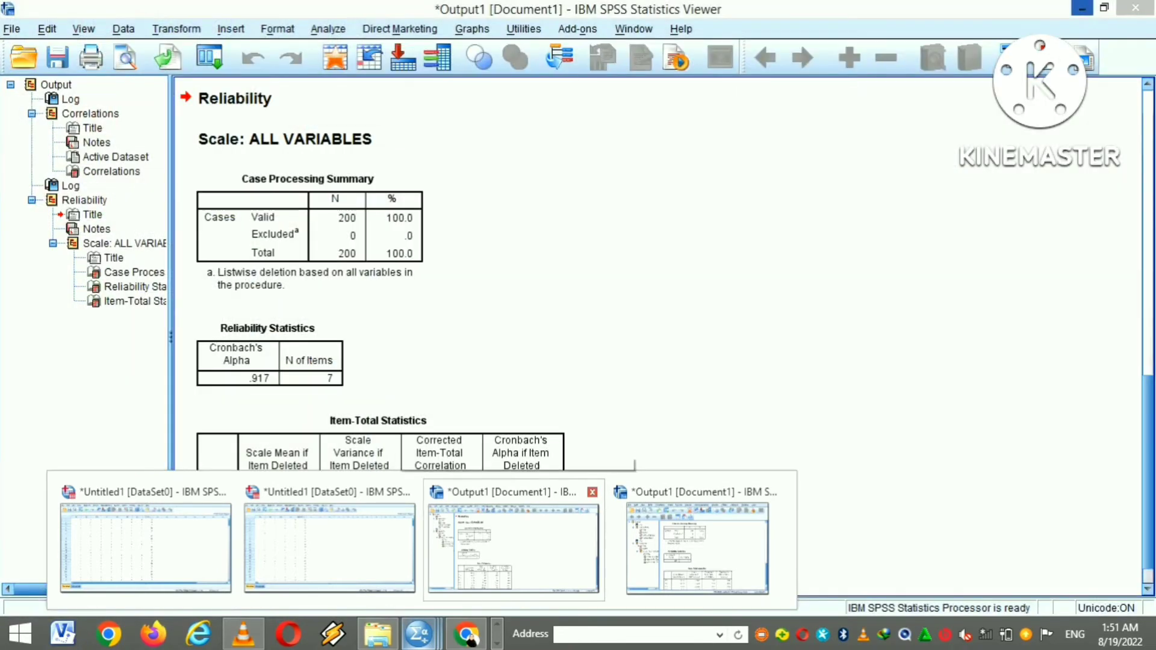
{"action": "left_click", "coordinate": [514, 545]}
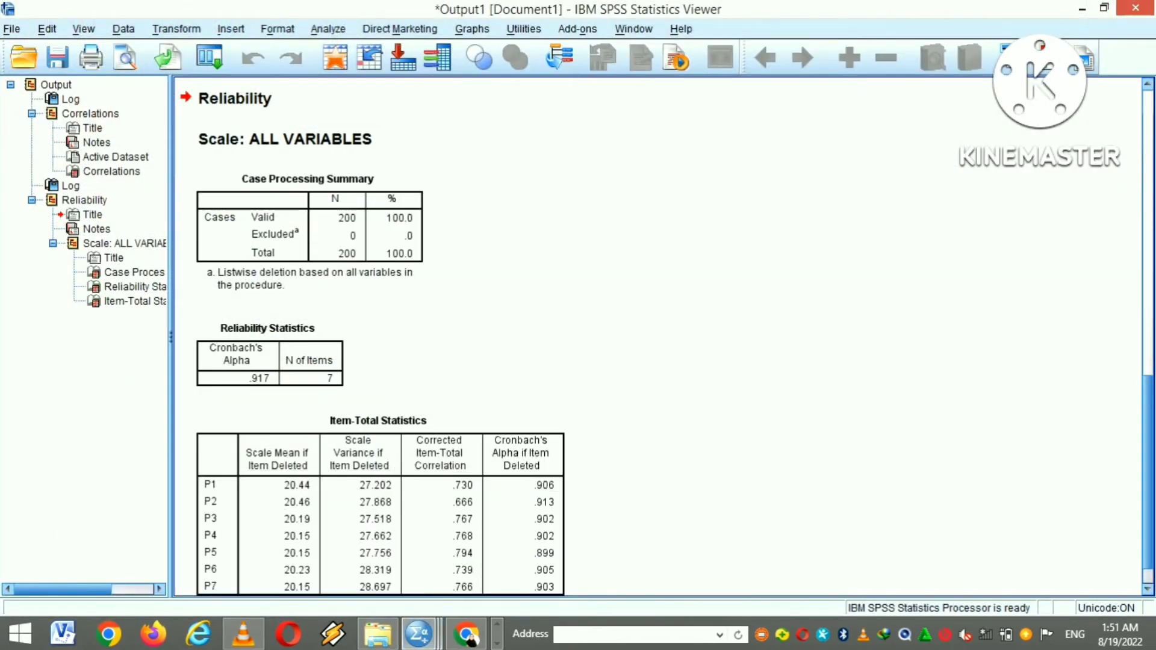
{"action": "scroll", "coordinate": [657, 338], "scroll_direction": "up", "scroll_amount": 15}
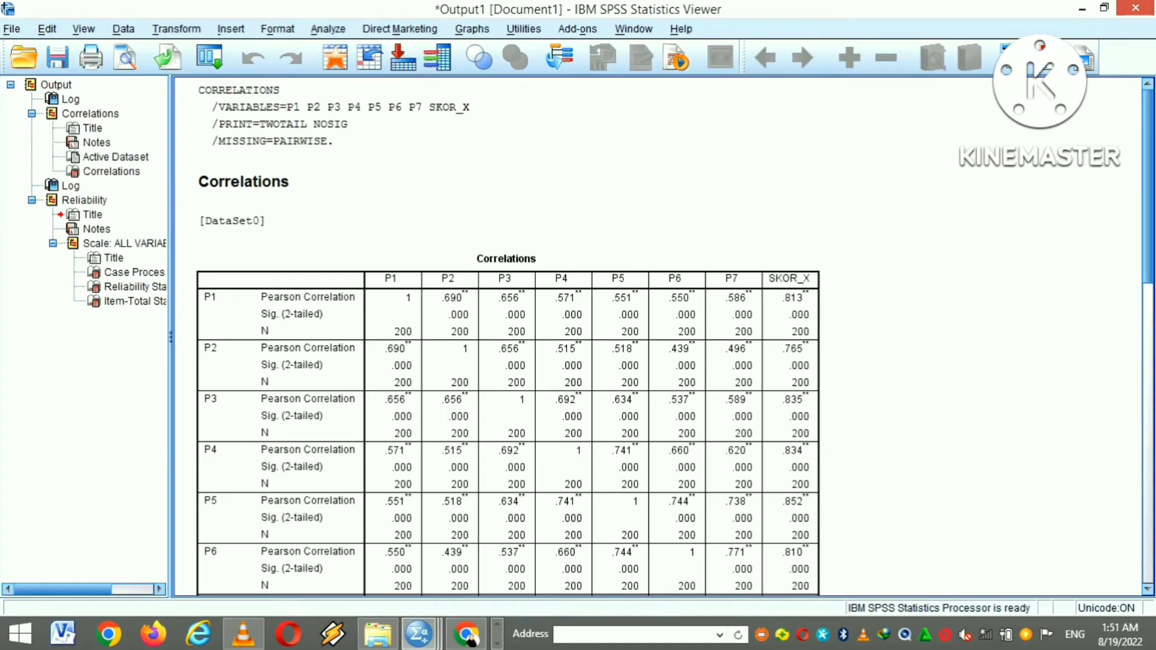
{"action": "scroll", "coordinate": [656, 337], "scroll_direction": "down", "scroll_amount": 3}
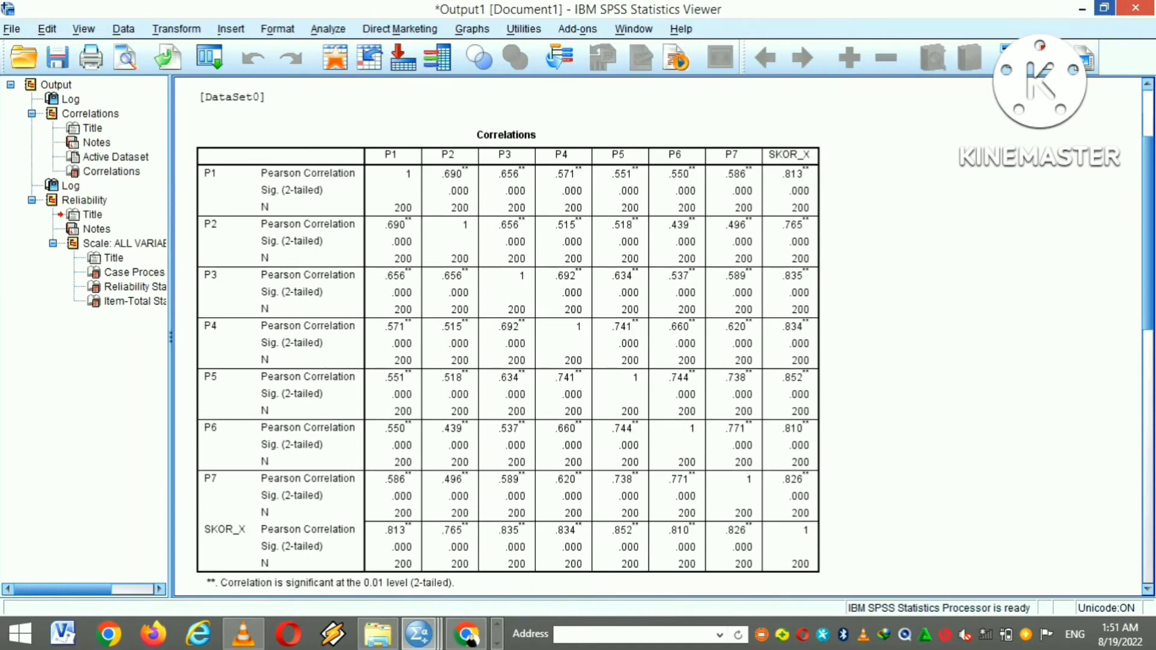
Step: Collapse the output viewer's outline pane and place the resized viewer window beside the Word document without overlap
{"action": "left_click", "coordinate": [1104, 8]}
{"action": "left_click", "coordinate": [908, 58]}
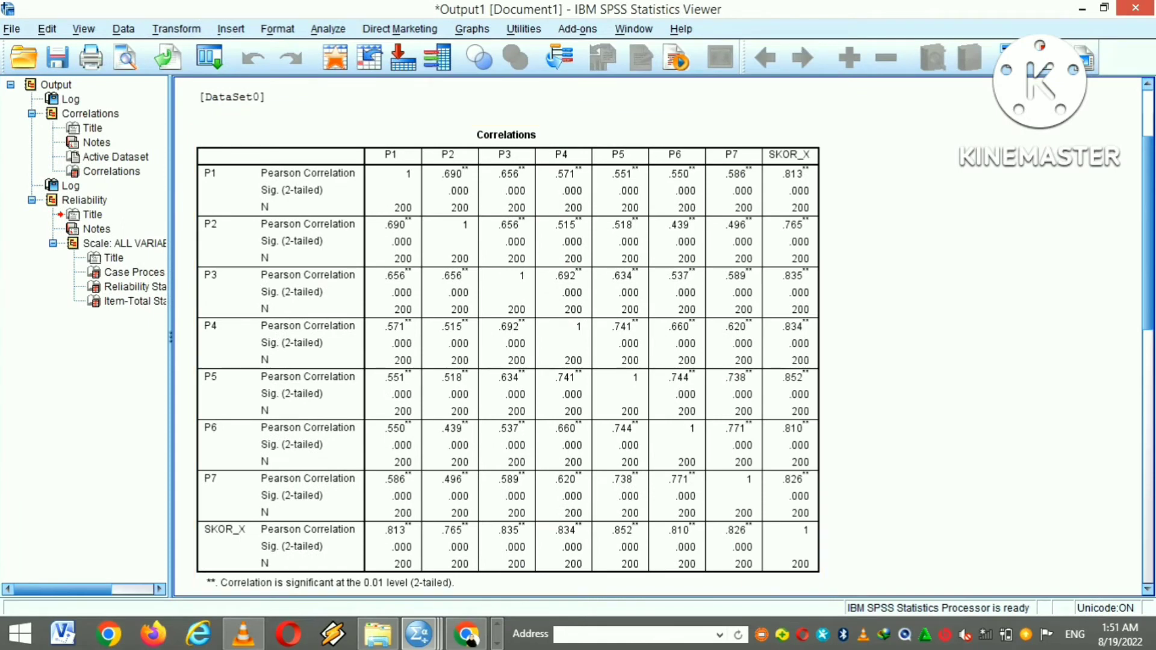
{"action": "left_click_drag", "start_coordinate": [171, 337], "coordinate": [22, 337]}
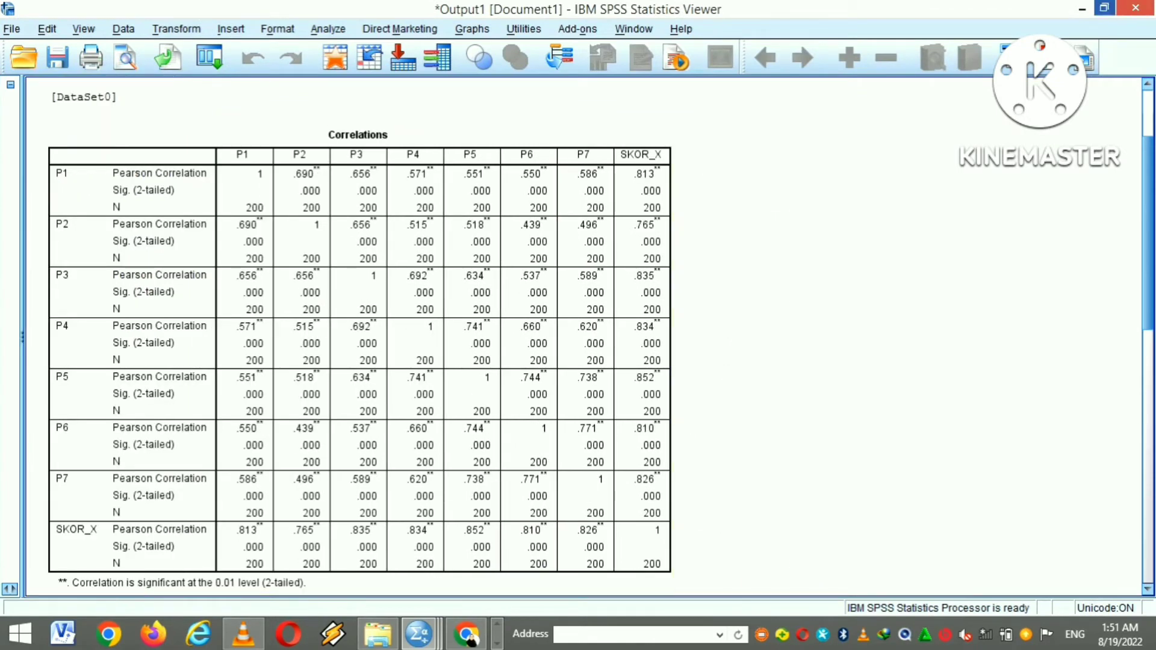
{"action": "left_click", "coordinate": [1104, 8]}
{"action": "left_click_drag", "start_coordinate": [783, 60], "coordinate": [432, 56]}
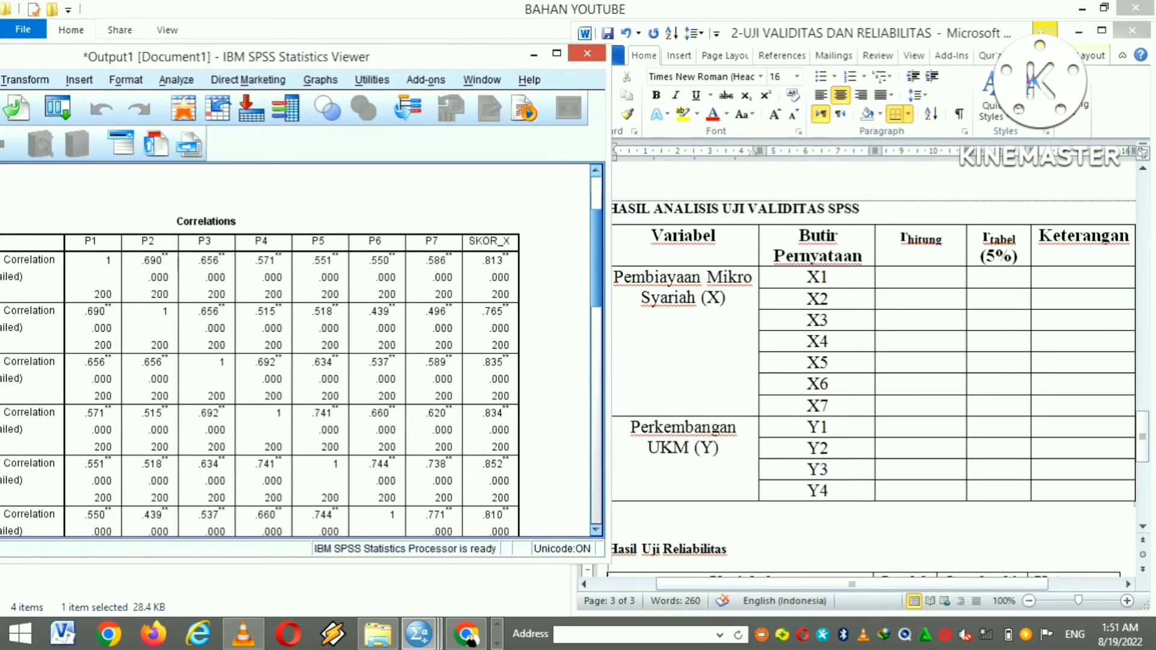
{"action": "left_click_drag", "start_coordinate": [610, 313], "coordinate": [565, 313]}
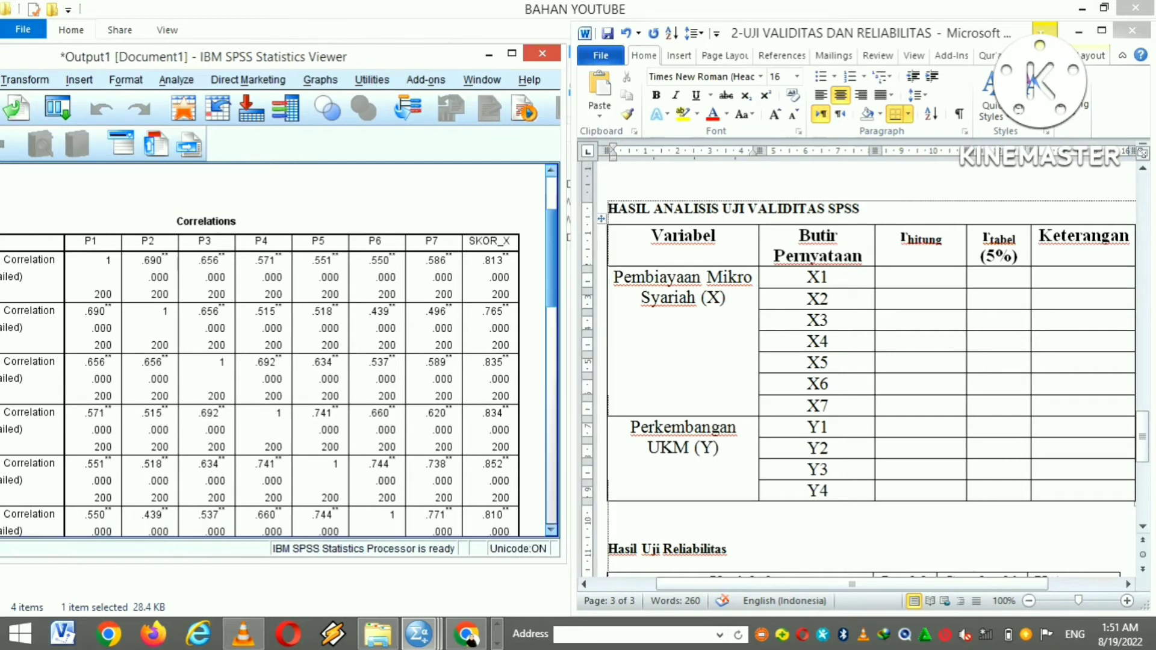
Step: Zoom the Word document out to 90% and shift the output viewer slightly up to show more of the Correlations table
{"action": "left_click", "coordinate": [1029, 601]}
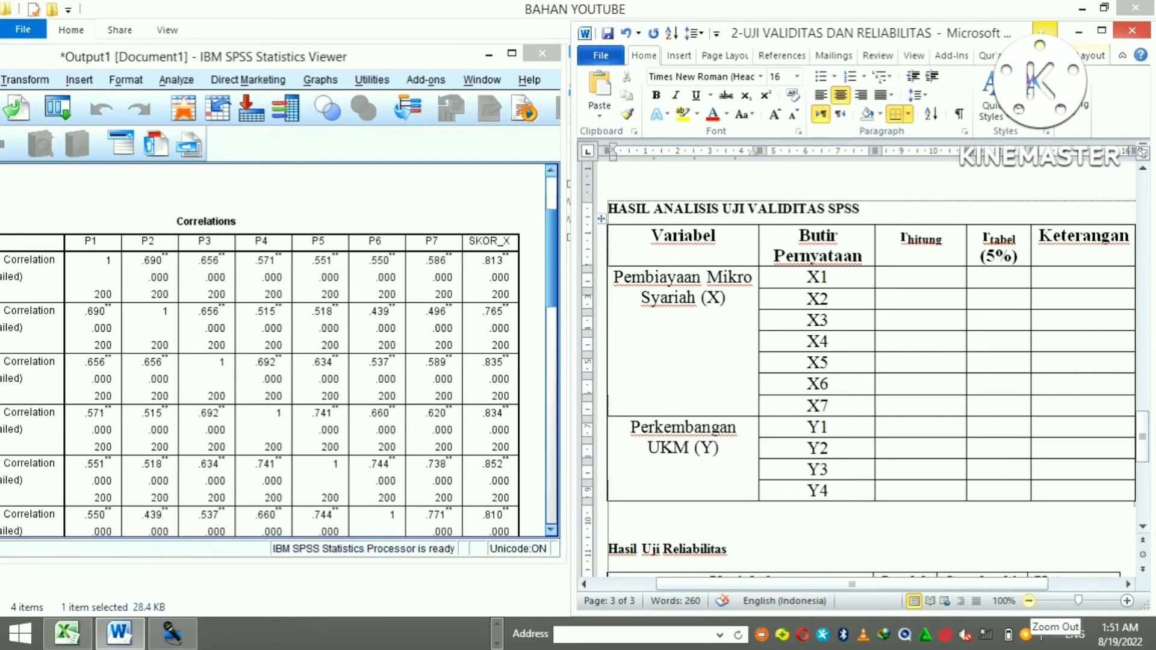
{"action": "left_click", "coordinate": [1029, 601]}
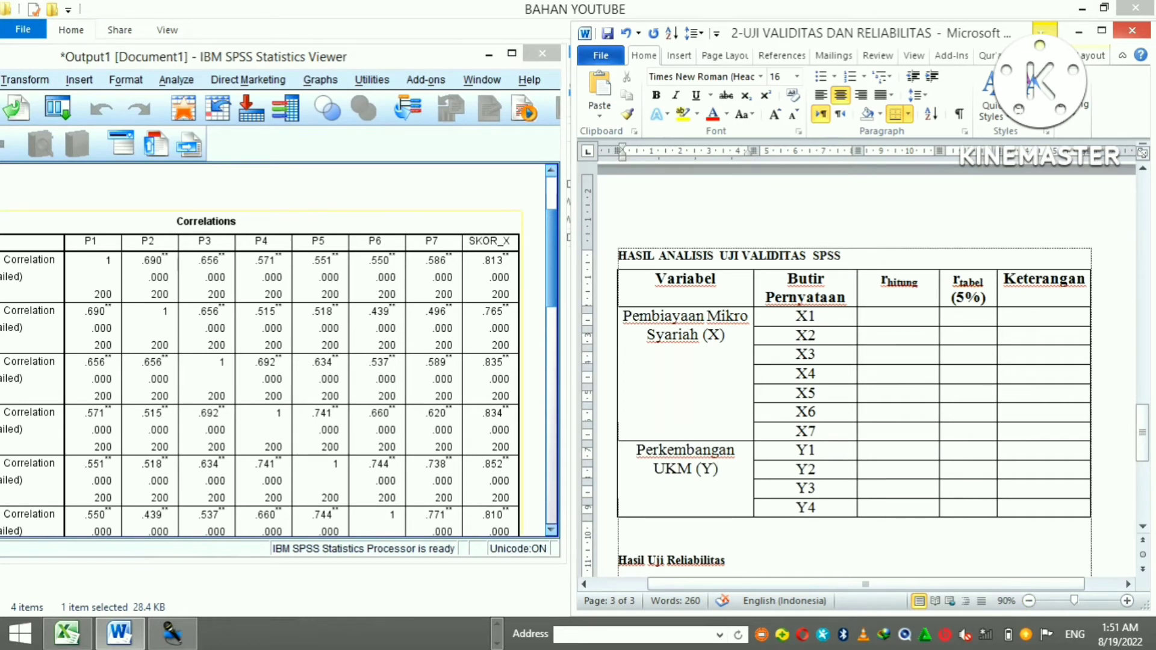
{"action": "scroll", "coordinate": [259, 362], "scroll_direction": "down", "scroll_amount": 1}
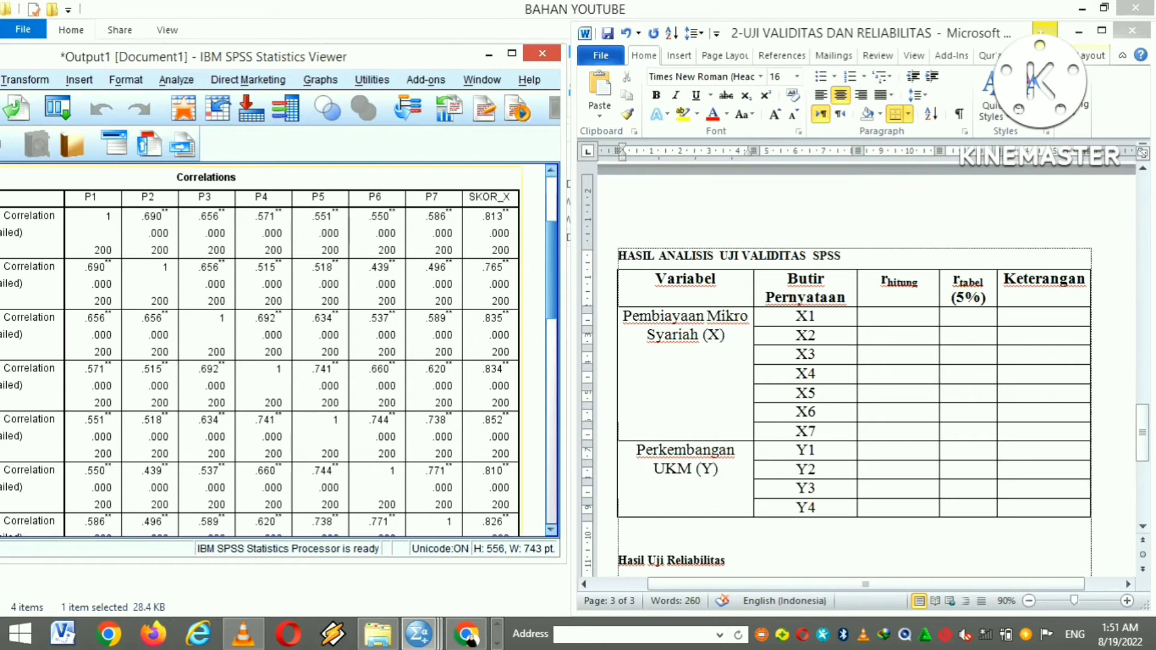
{"action": "left_click_drag", "start_coordinate": [385, 56], "coordinate": [383, 38]}
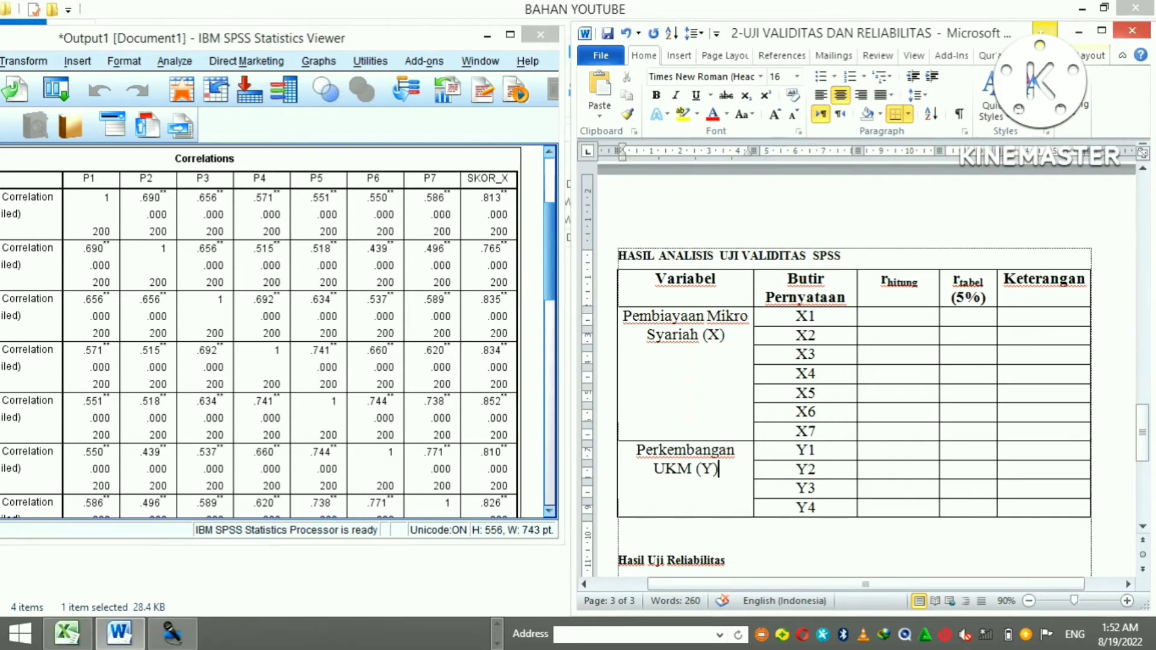
Step: Fill the r hitung cells of the validity table with 0,813 for X1, 0,765 for X2, 0,835 for X3 and 0,834 for X4
{"action": "left_click", "coordinate": [899, 316]}
{"action": "type", "text": "0,813"}
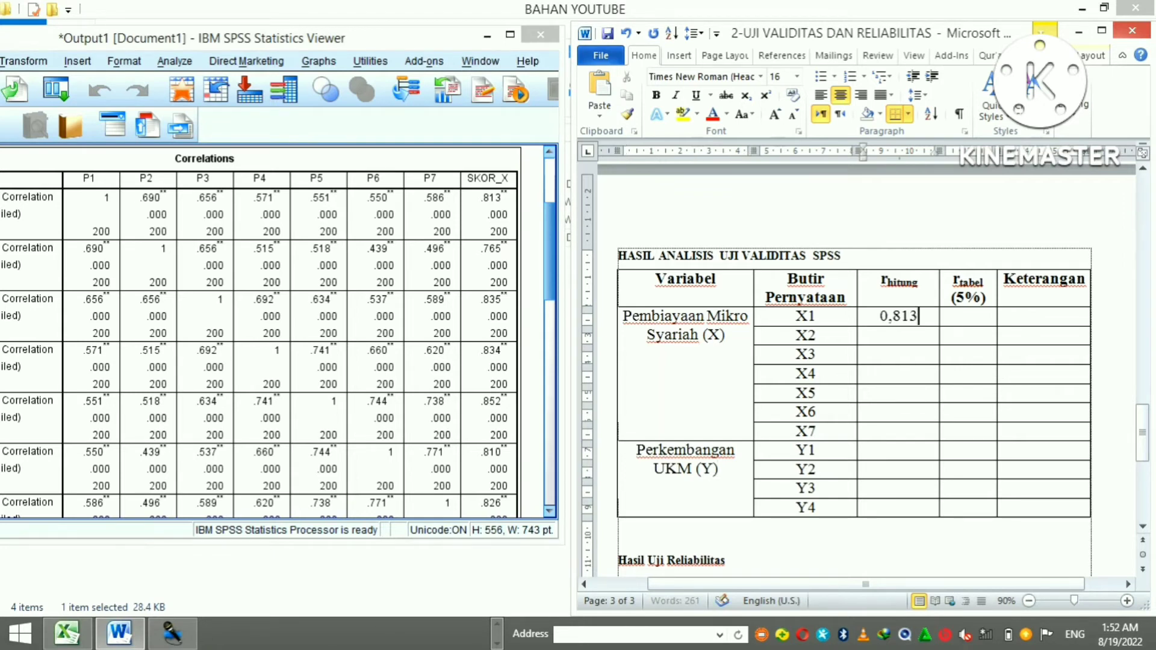
{"action": "left_click", "coordinate": [899, 335]}
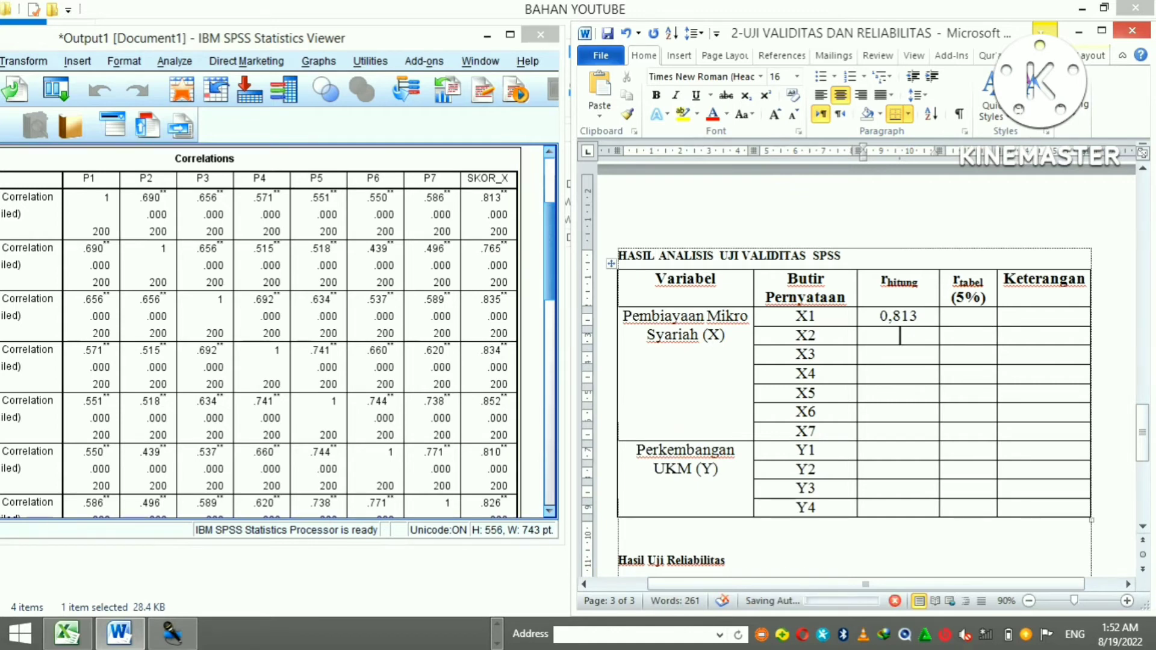
{"action": "type", "text": "0,765"}
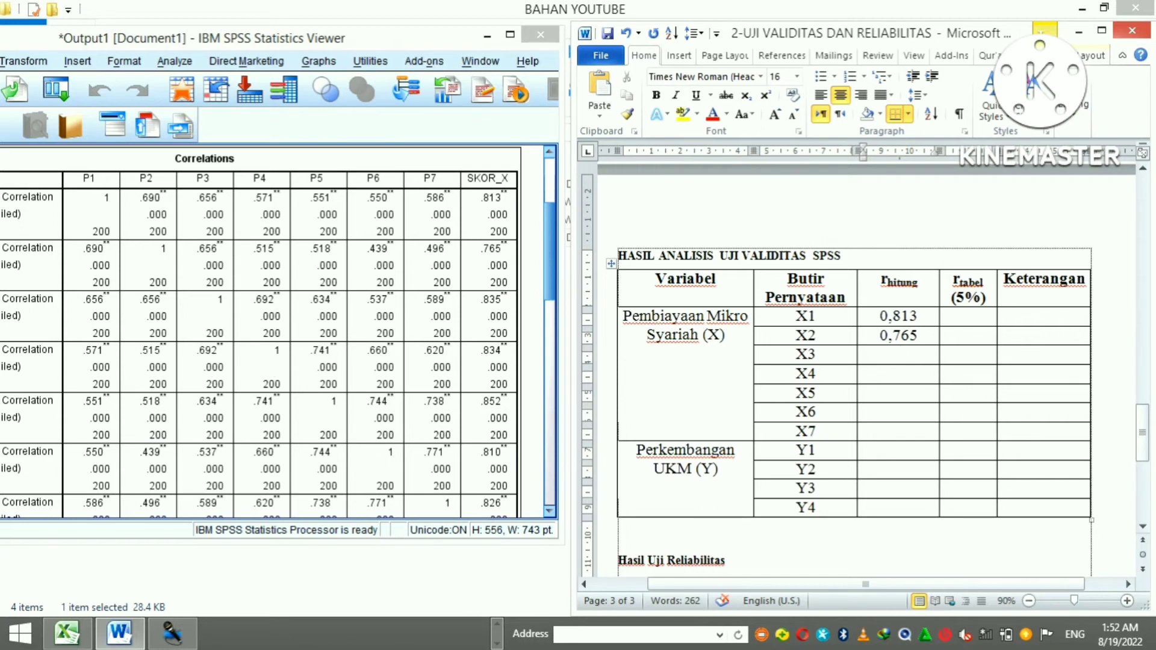
{"action": "type", "text": "0,835"}
{"action": "left_click", "coordinate": [900, 374]}
{"action": "type", "text": "0,834"}
Step: Enter the r hitung values 0,852 for X5, 0,810 for X6 and 0,826 for X7, reading them from the SKOR_X column
{"action": "left_click", "coordinate": [901, 394]}
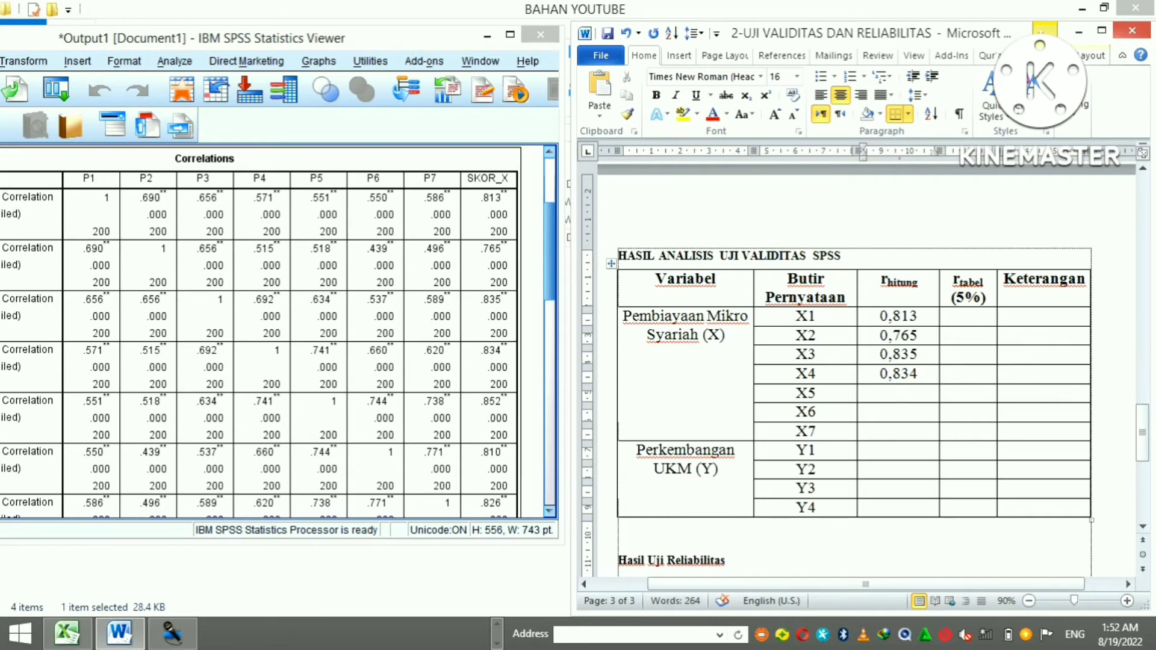
{"action": "type", "text": "0,852"}
{"action": "left_click", "coordinate": [901, 413]}
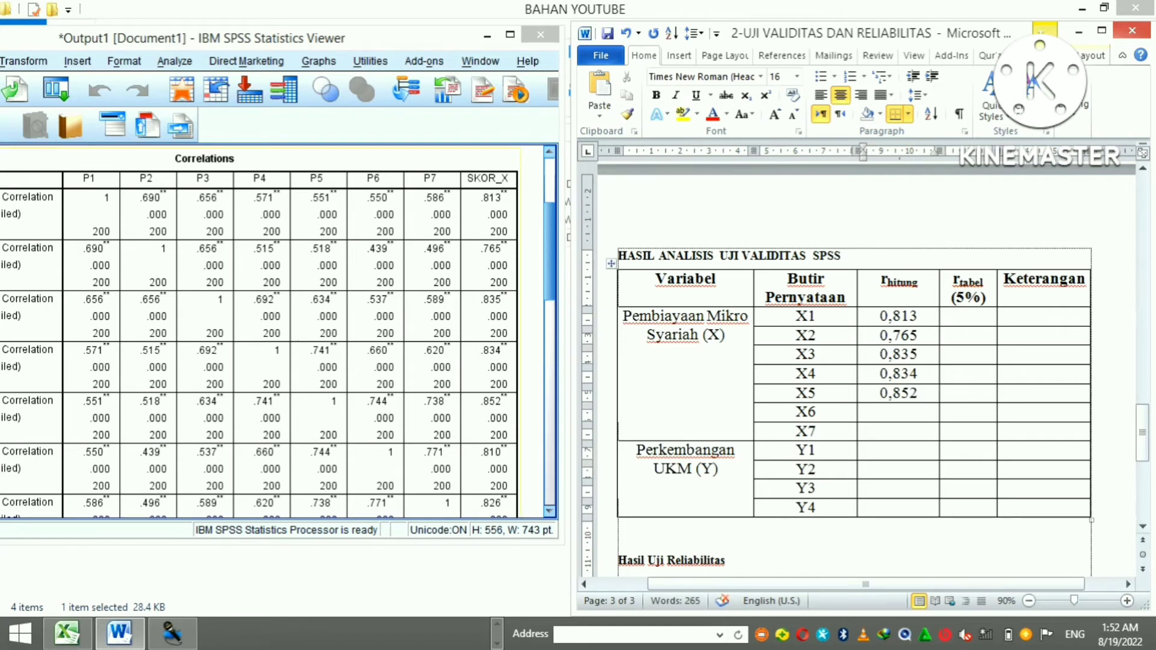
{"action": "type", "text": "0,810"}
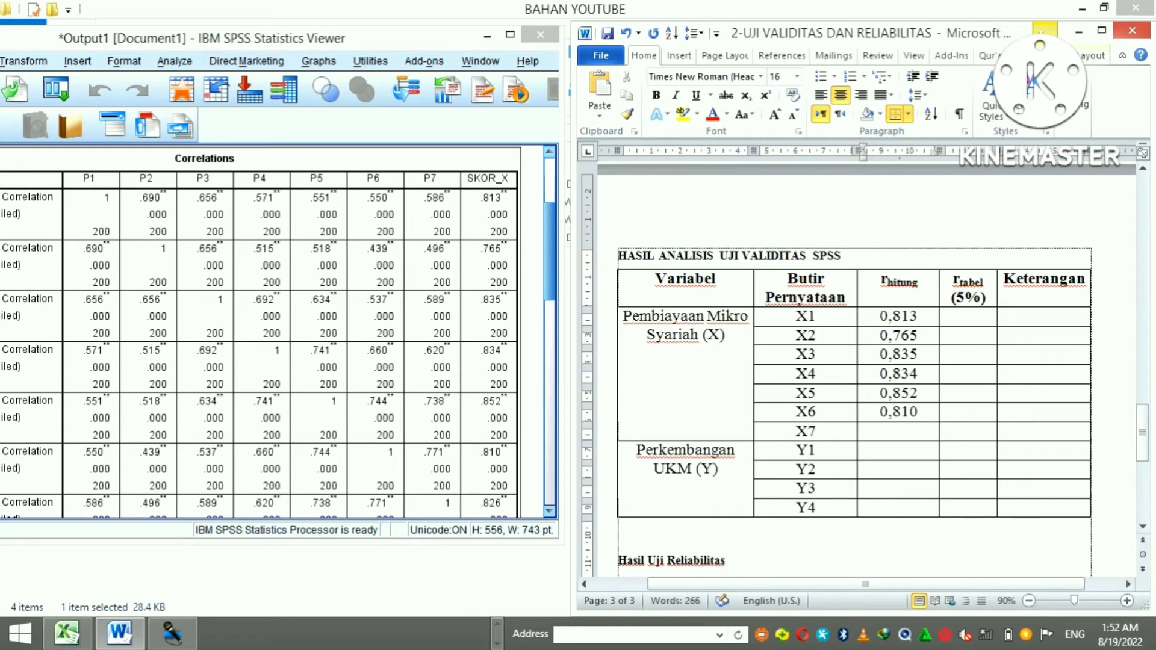
{"action": "left_click", "coordinate": [900, 431]}
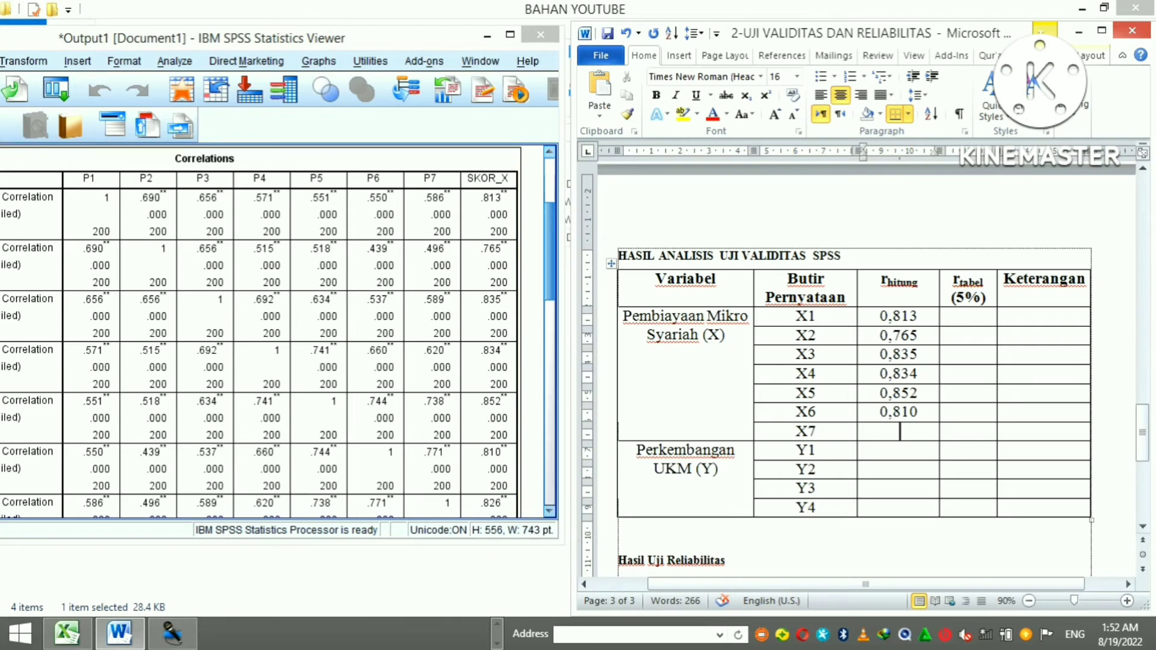
{"action": "scroll", "coordinate": [259, 331], "scroll_direction": "down", "scroll_amount": 3}
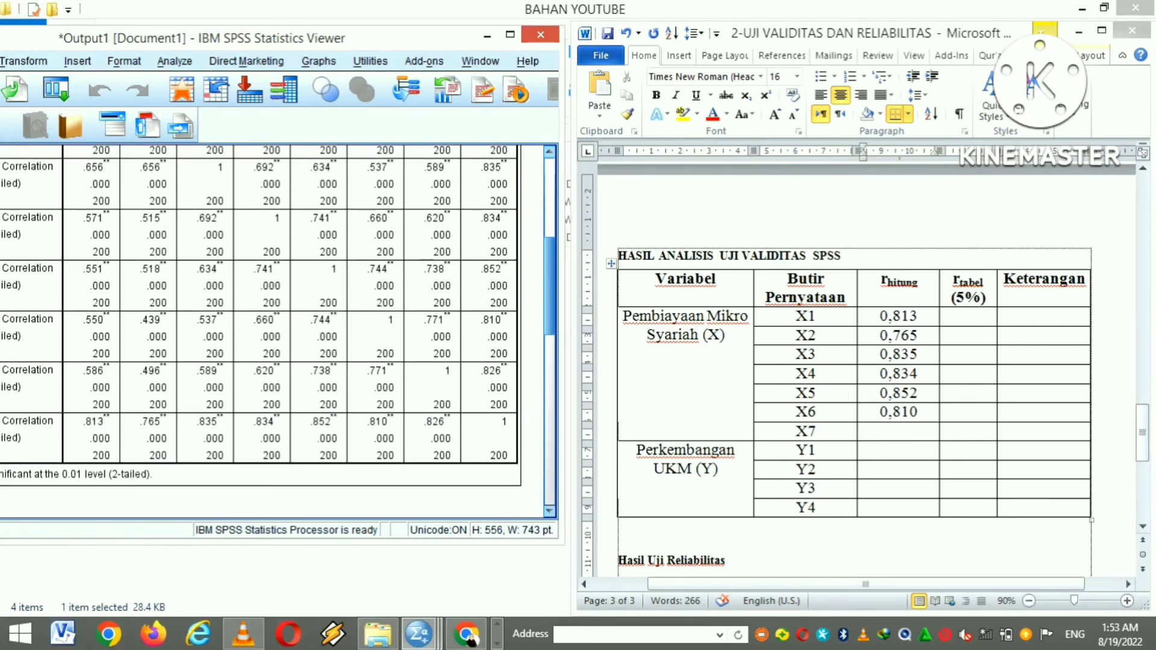
{"action": "key", "text": "alt+Tab"}
{"action": "type", "text": "0"}
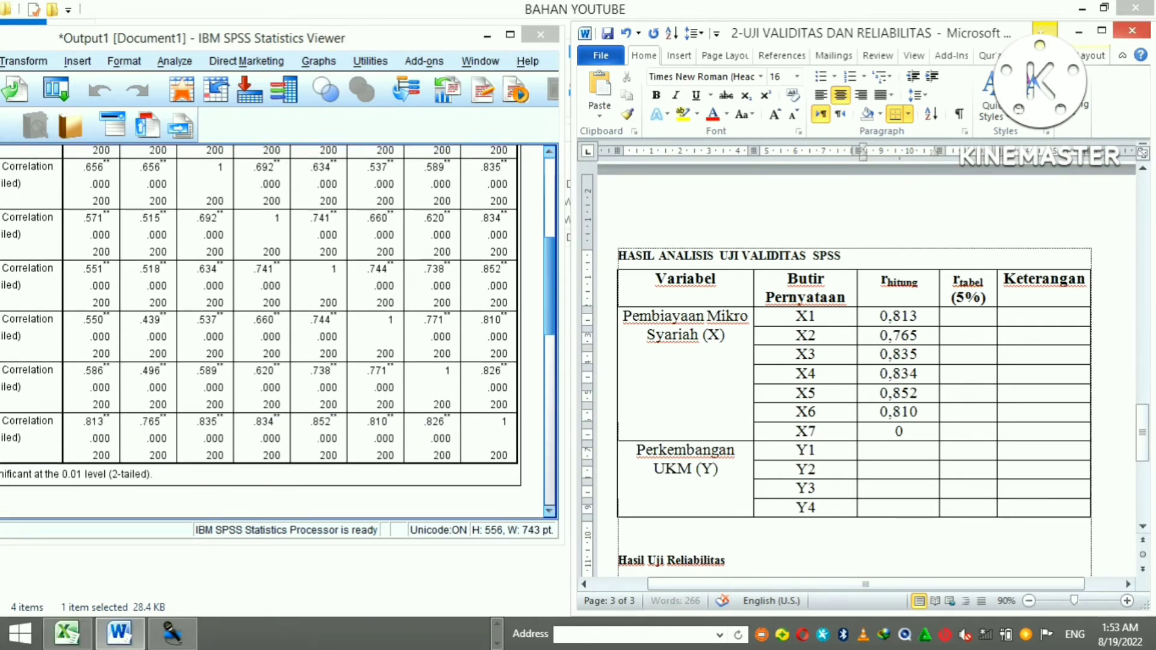
{"action": "type", "text": ",826"}
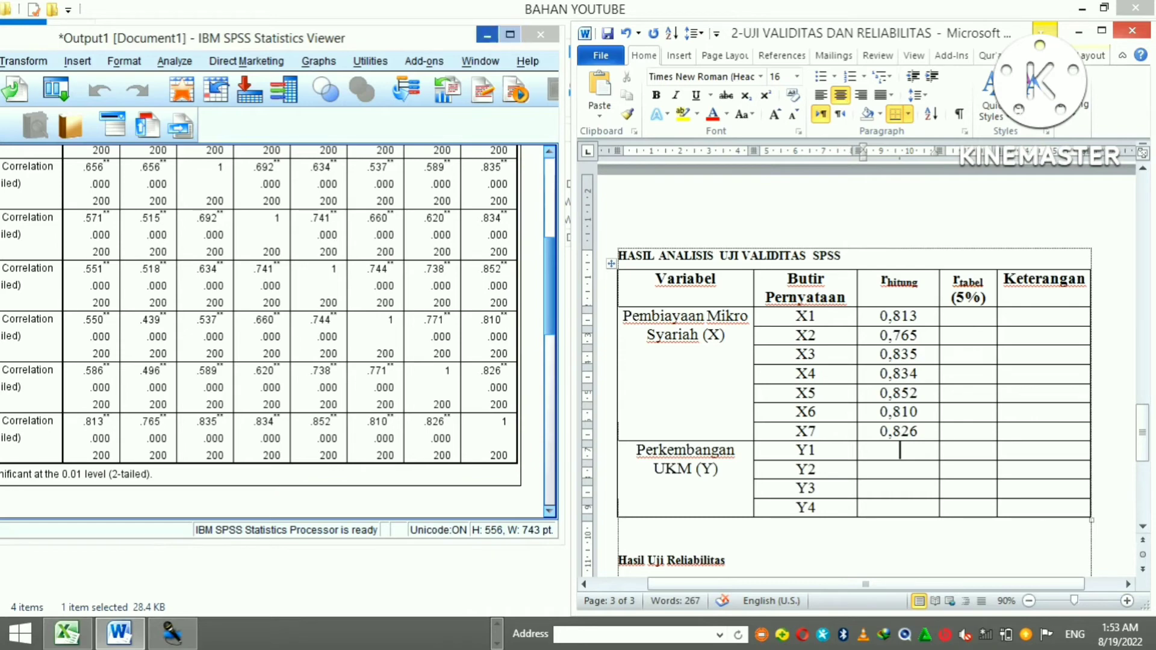
Step: Minimize the variable X output and bring up the Correlations table in the SPSS output for variable Y
{"action": "left_click", "coordinate": [487, 34]}
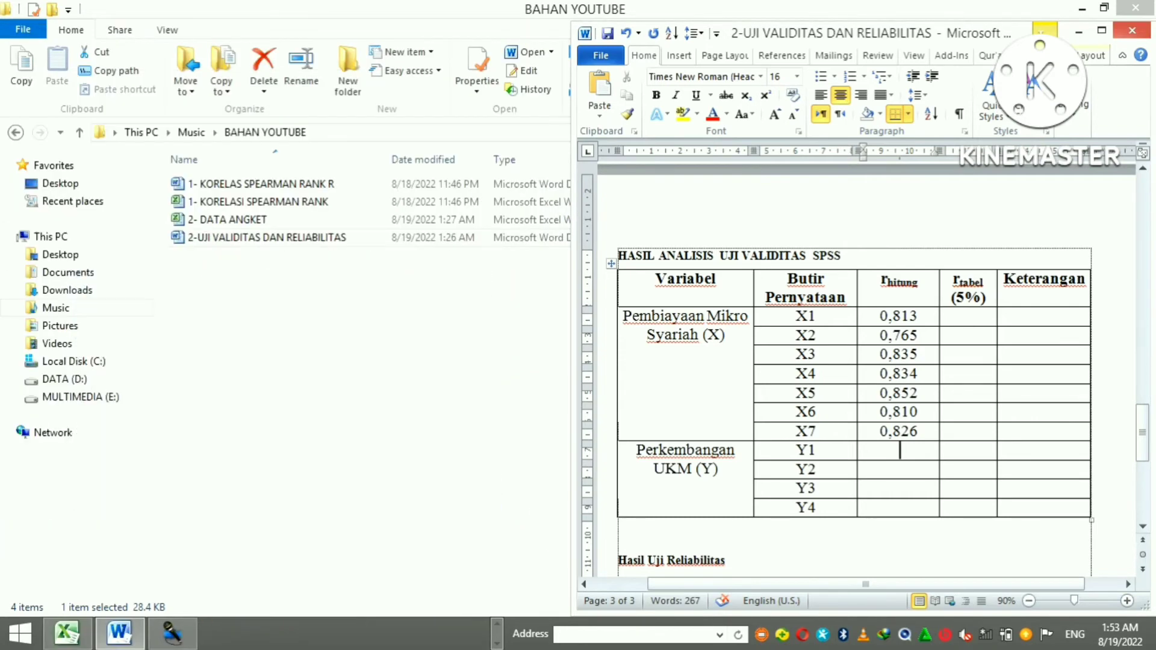
{"action": "left_click", "coordinate": [497, 624]}
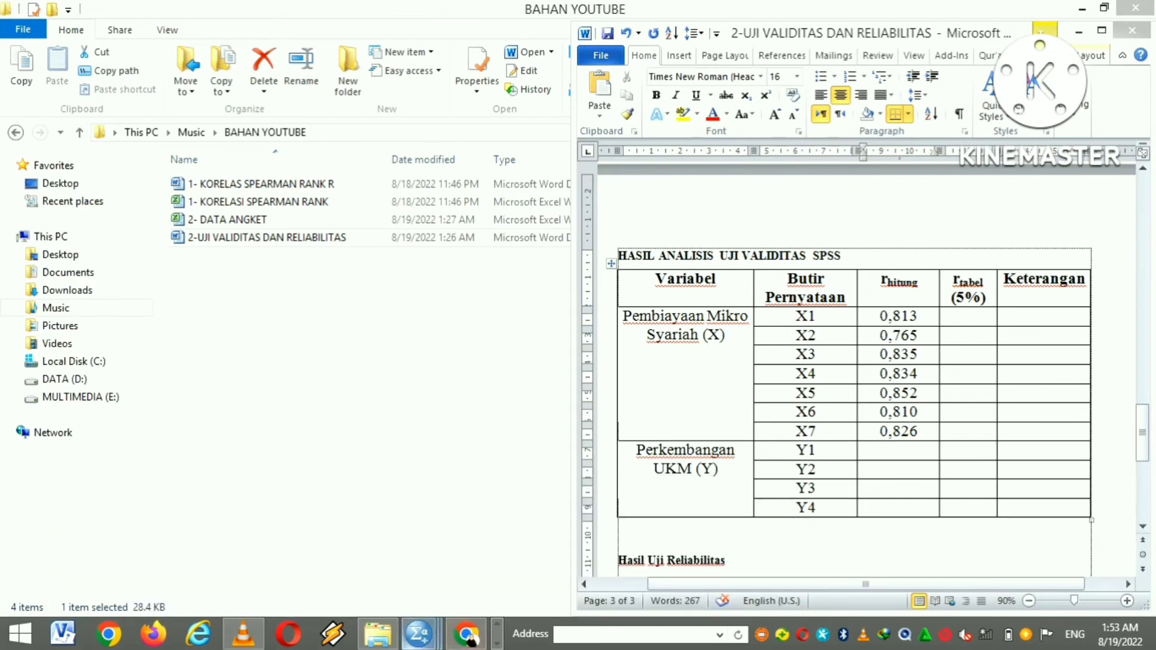
{"action": "mouse_move", "coordinate": [418, 634]}
{"action": "left_click", "coordinate": [699, 542]}
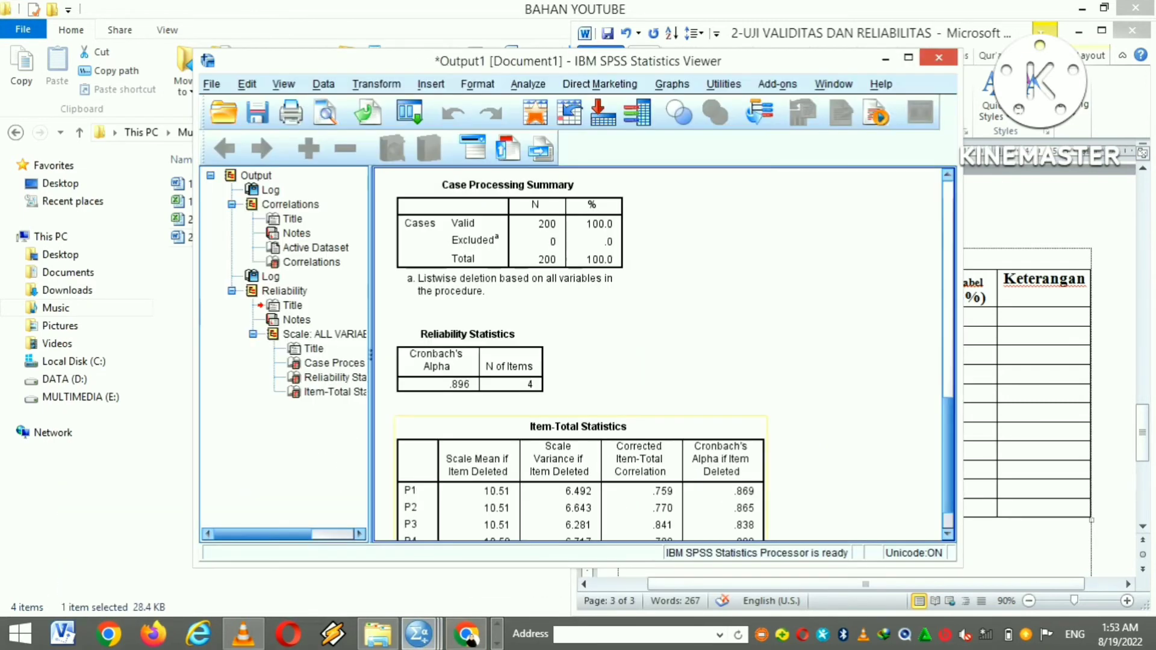
{"action": "scroll", "coordinate": [662, 355], "scroll_direction": "up", "scroll_amount": 10}
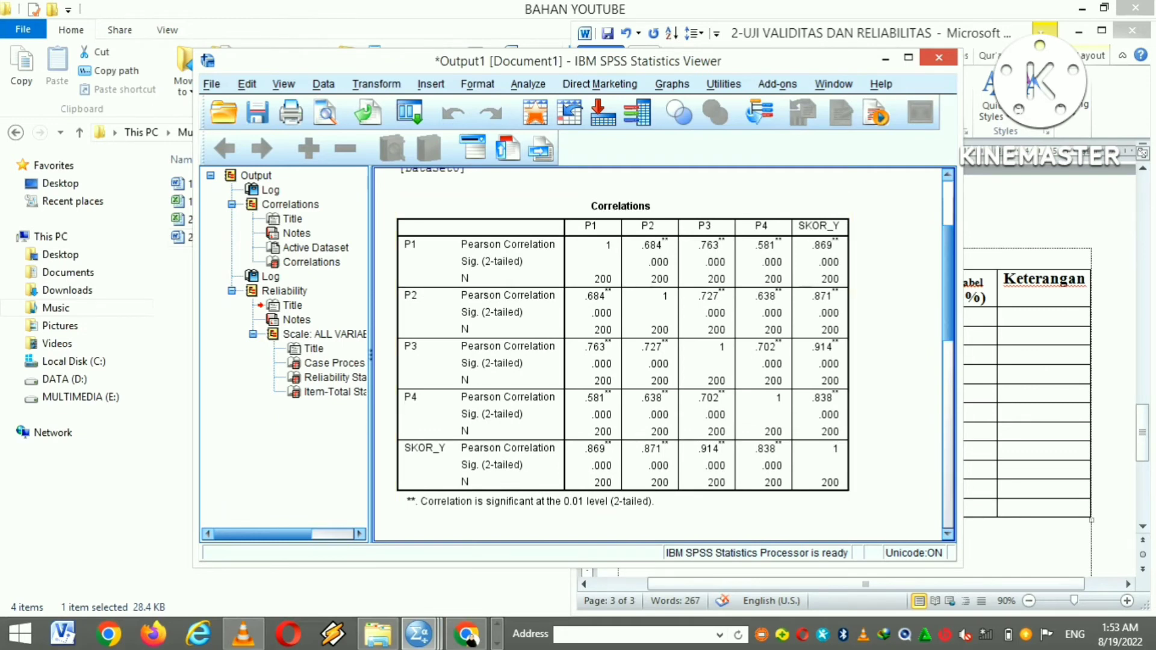
Step: Collapse the outline pane of the variable Y output, then narrow the viewer window and place it beside the Word document
{"action": "left_click_drag", "start_coordinate": [370, 356], "coordinate": [222, 355]}
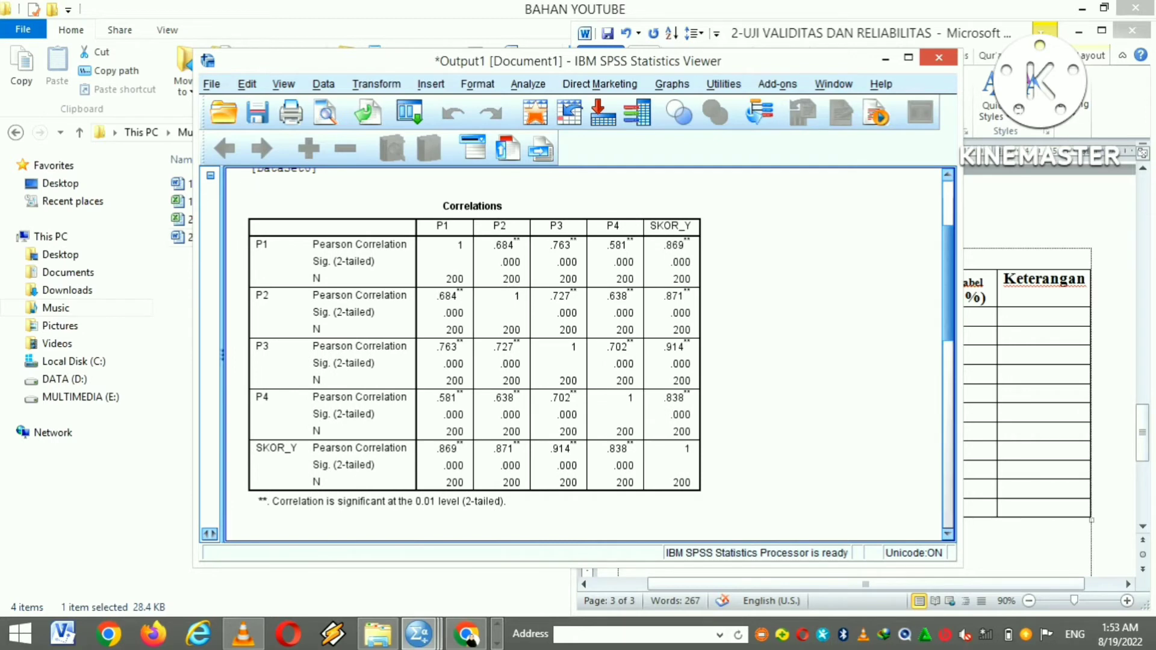
{"action": "left_click_drag", "start_coordinate": [831, 60], "coordinate": [564, 84]}
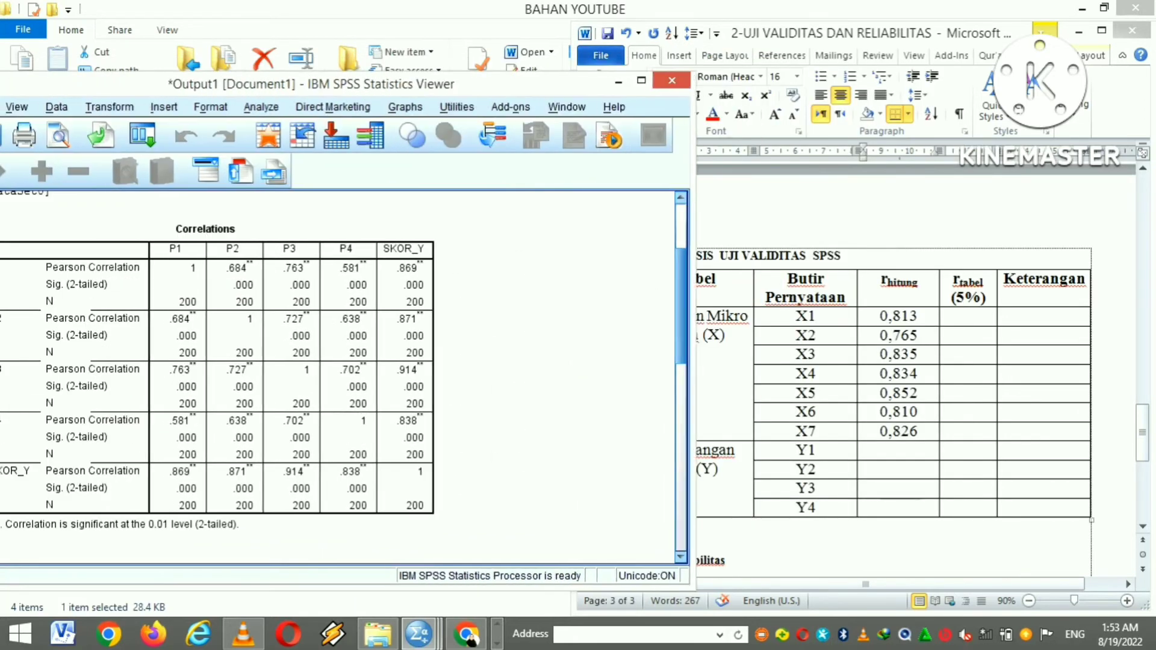
{"action": "left_click_drag", "start_coordinate": [690, 301], "coordinate": [504, 302]}
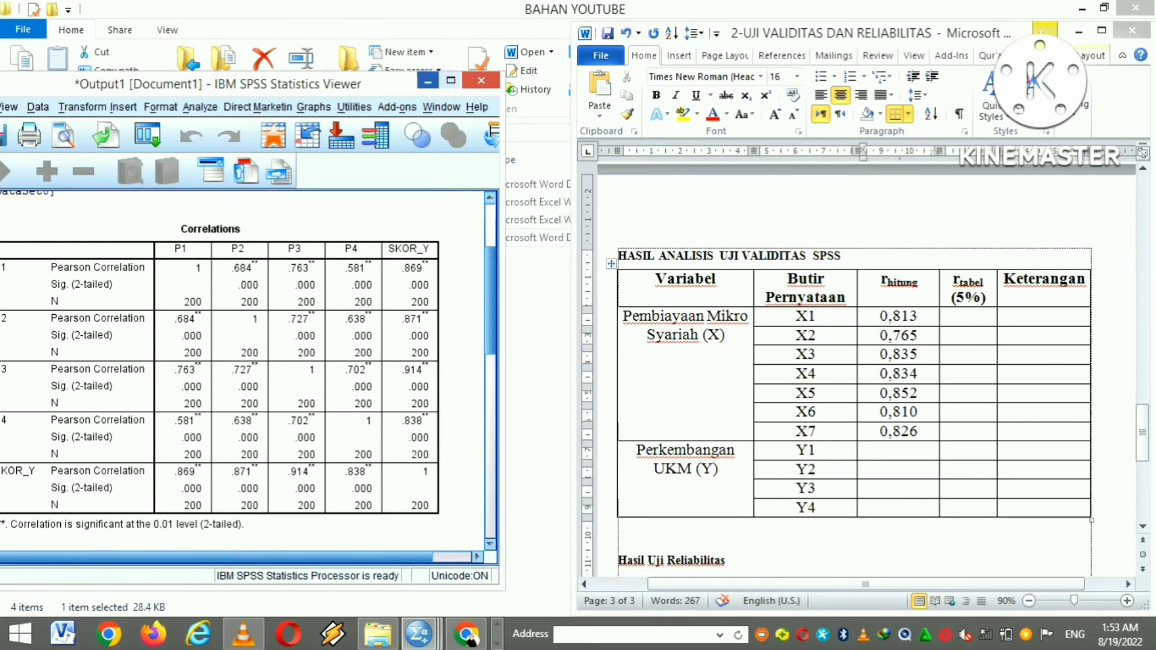
{"action": "left_click_drag", "start_coordinate": [271, 84], "coordinate": [296, 80]}
{"action": "left_click", "coordinate": [217, 373]}
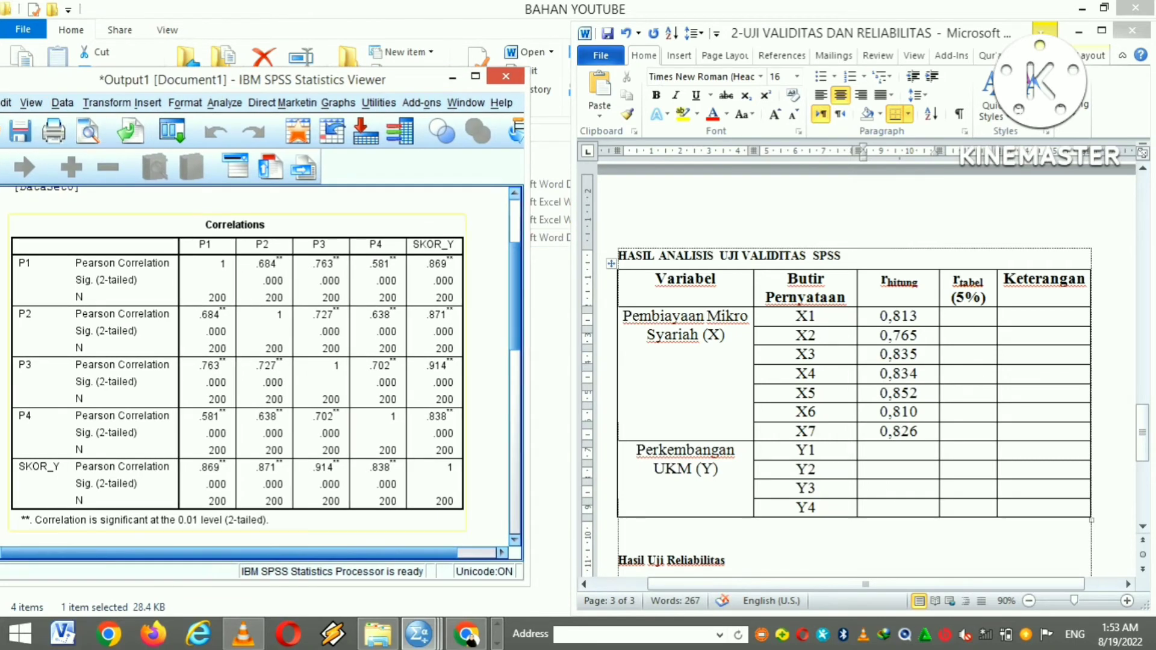
Step: Fill the r hitung cells with 0,869 for Y1, 0,871 for Y2, 0,914 for Y3 and 0,838 for Y4
{"action": "left_click", "coordinate": [900, 451]}
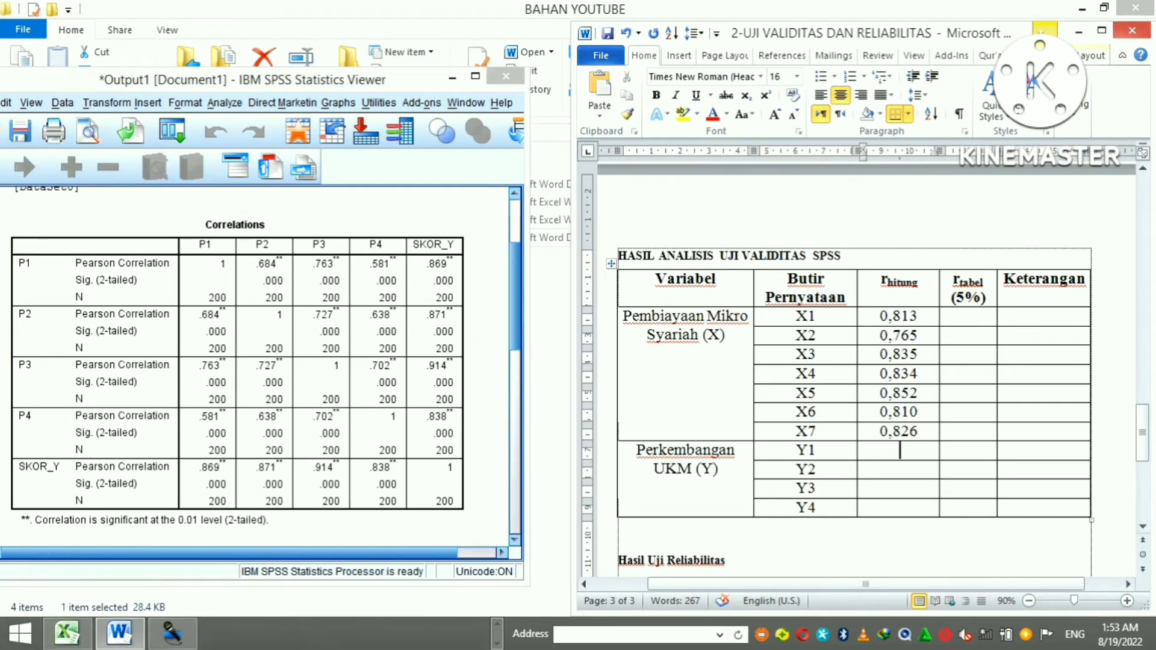
{"action": "type", "text": "0,8"}
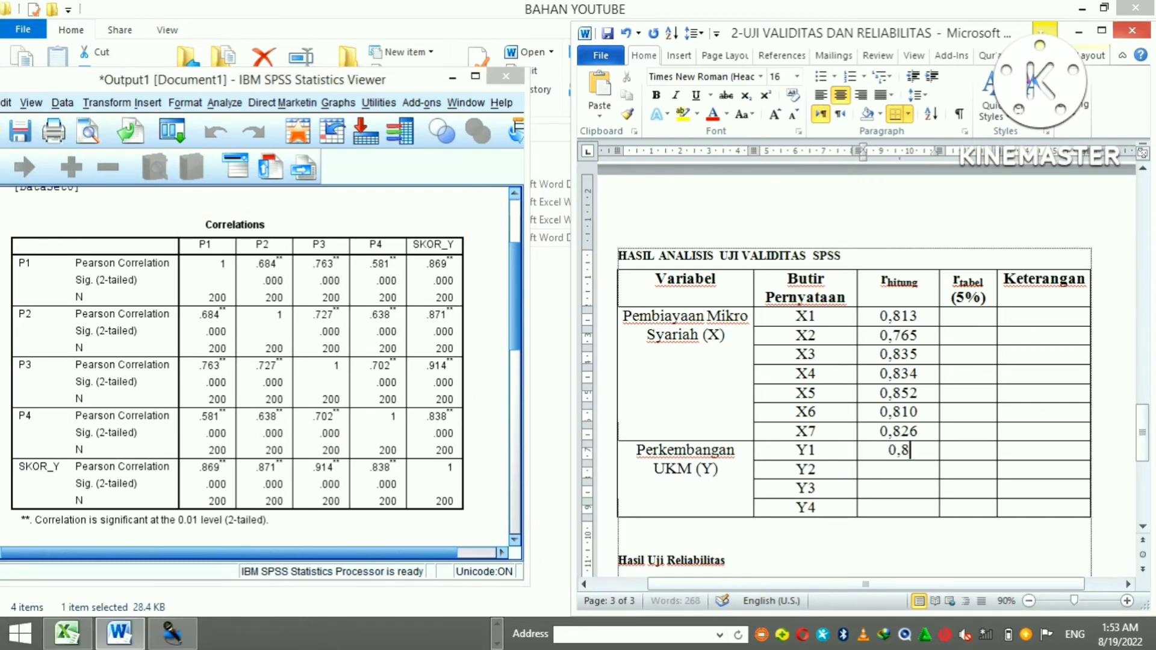
{"action": "type", "text": "69"}
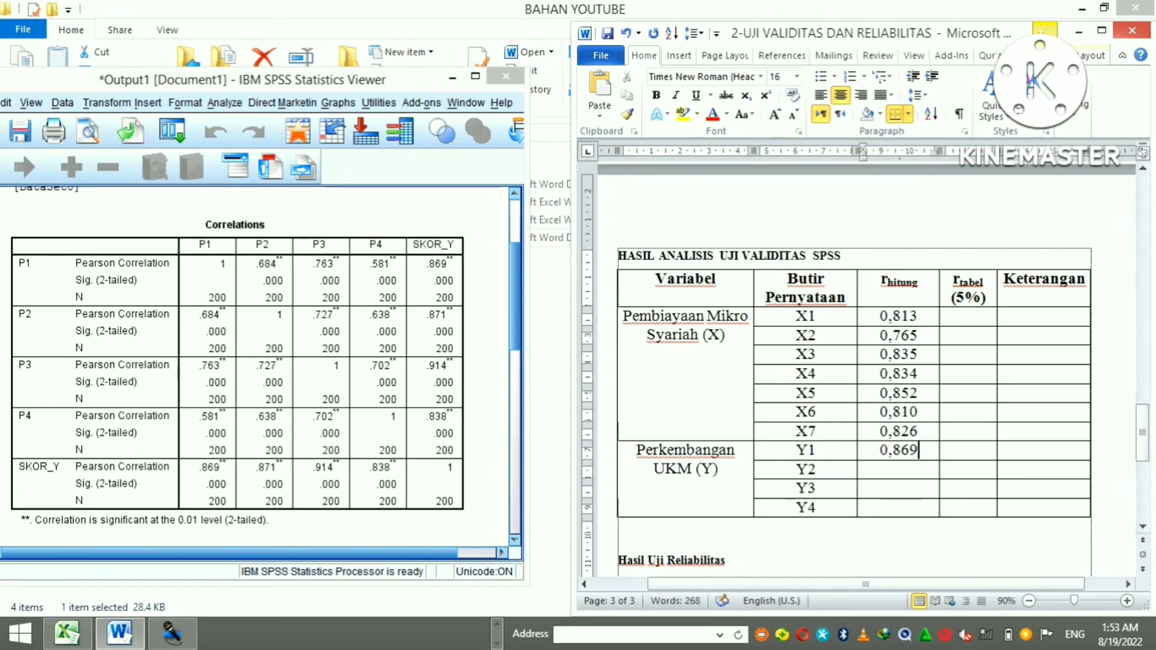
{"action": "key", "text": "Down"}
{"action": "type", "text": "0,871"}
{"action": "key", "text": "Down"}
{"action": "type", "text": "0,914"}
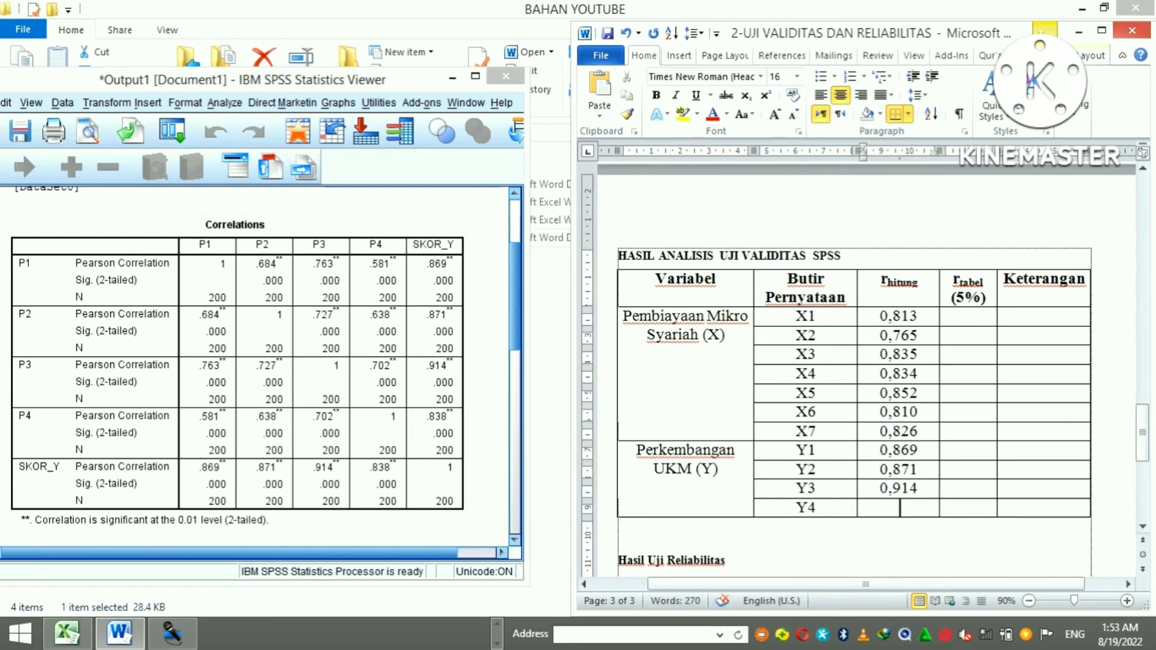
{"action": "type", "text": "0,838"}
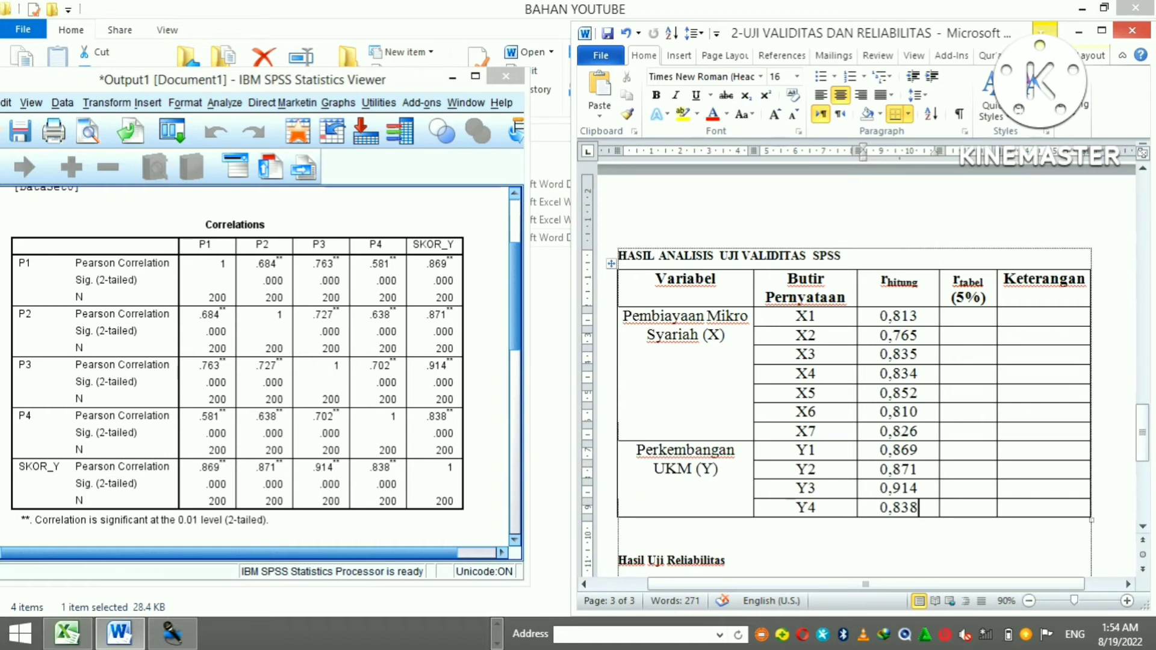
Step: Add the line "r tabel" below the validity table in the Word document and set its font size to 18
{"action": "left_click", "coordinate": [969, 317]}
{"action": "left_click", "coordinate": [497, 625]}
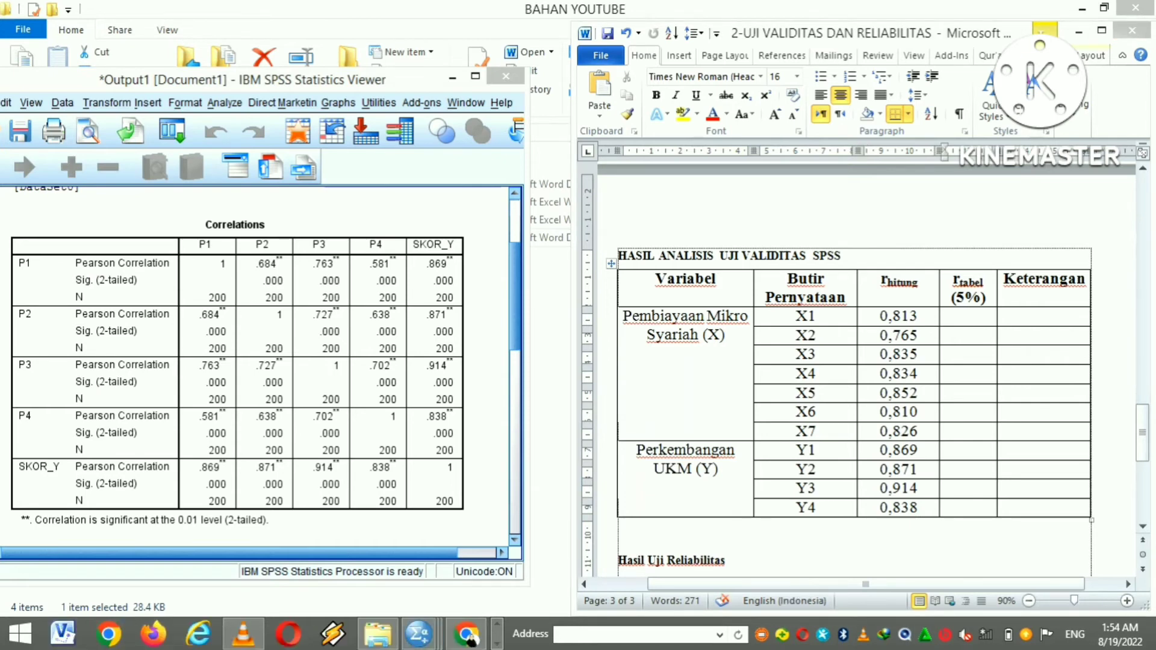
{"action": "left_click", "coordinate": [626, 540]}
{"action": "key", "text": "Return"}
{"action": "key", "text": "Return"}
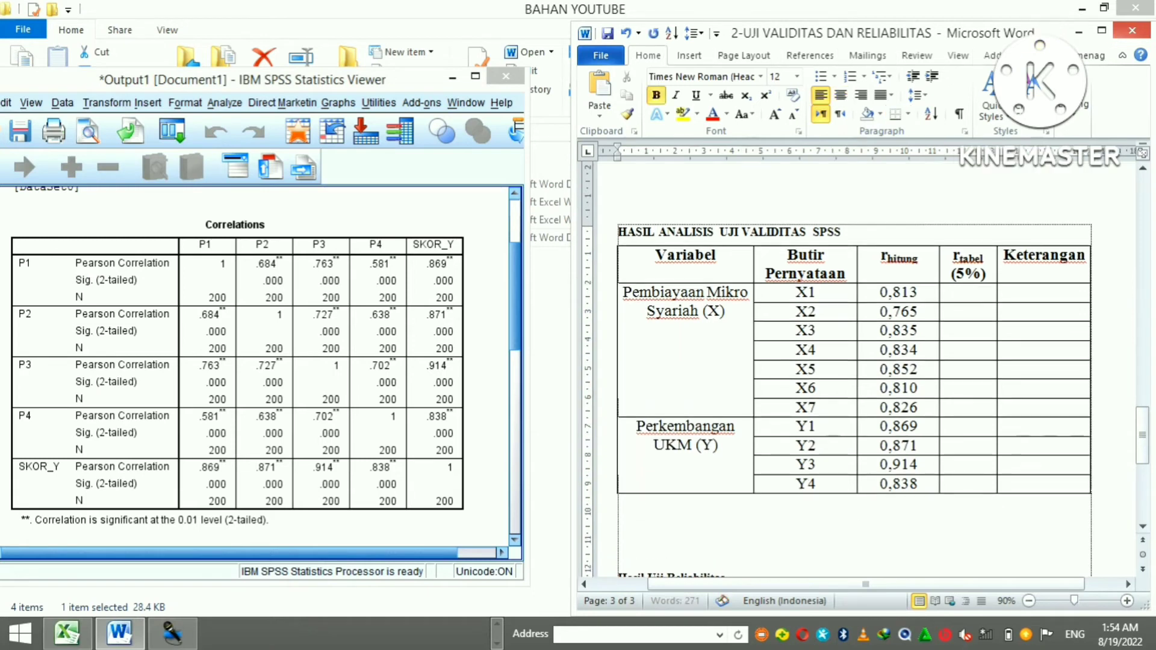
{"action": "type", "text": "r"}
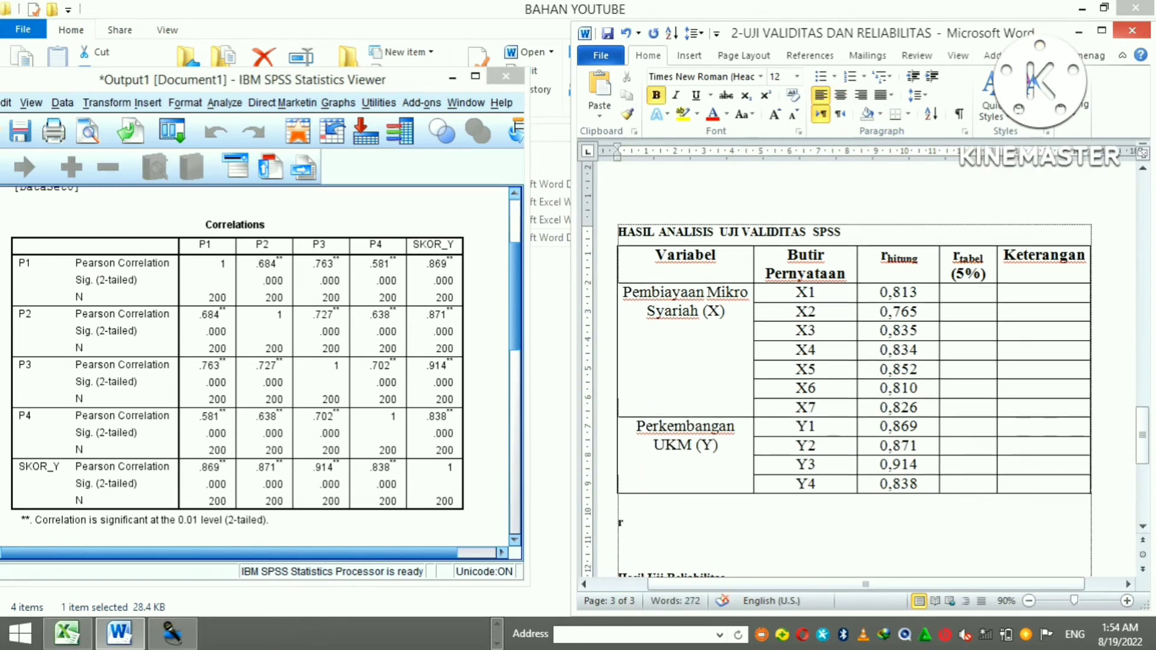
{"action": "key", "text": "BackSpace"}
{"action": "type", "text": "r tabel"}
{"action": "key", "text": "shift+Home"}
{"action": "left_click", "coordinate": [797, 77]}
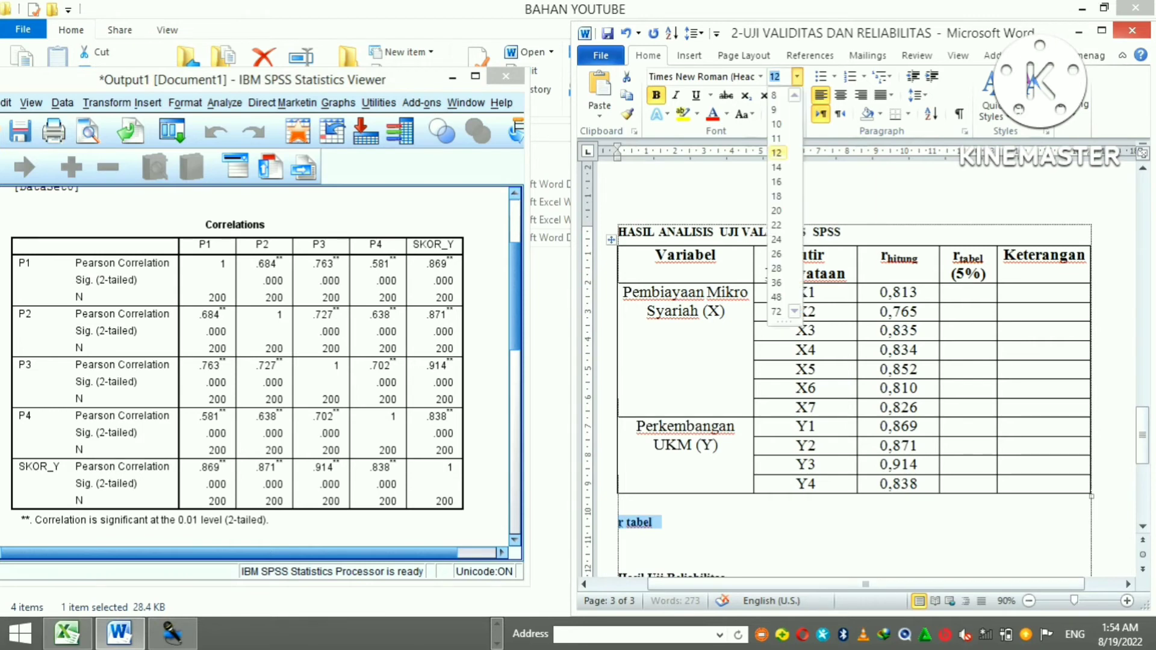
{"action": "left_click", "coordinate": [777, 195]}
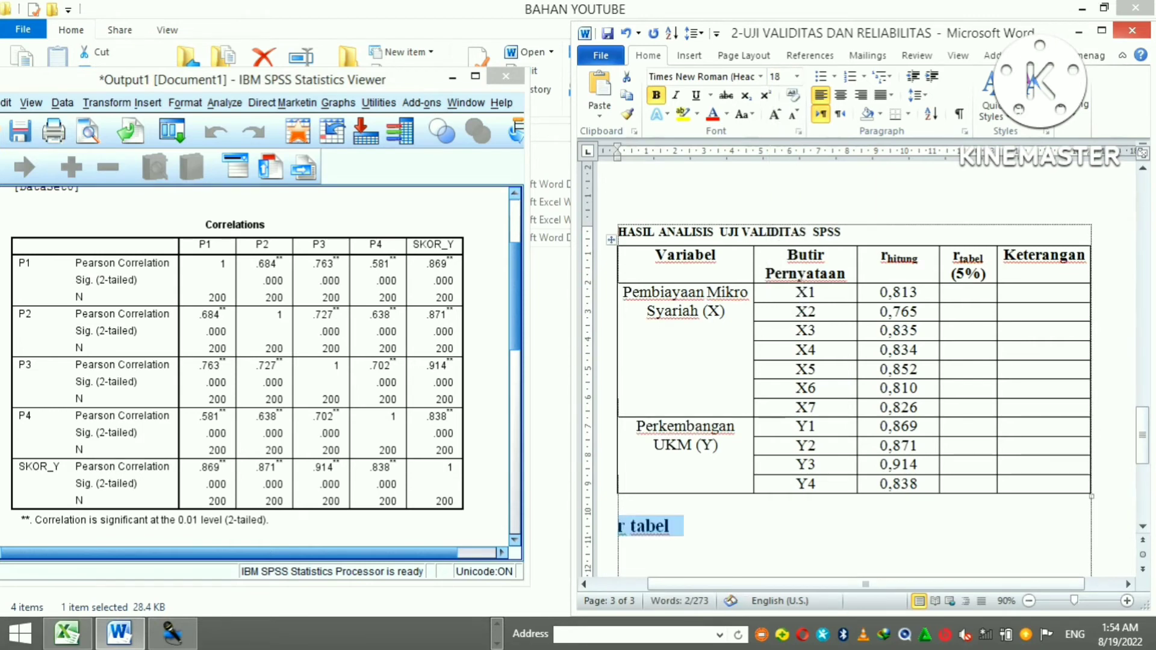
{"action": "left_click", "coordinate": [676, 526]}
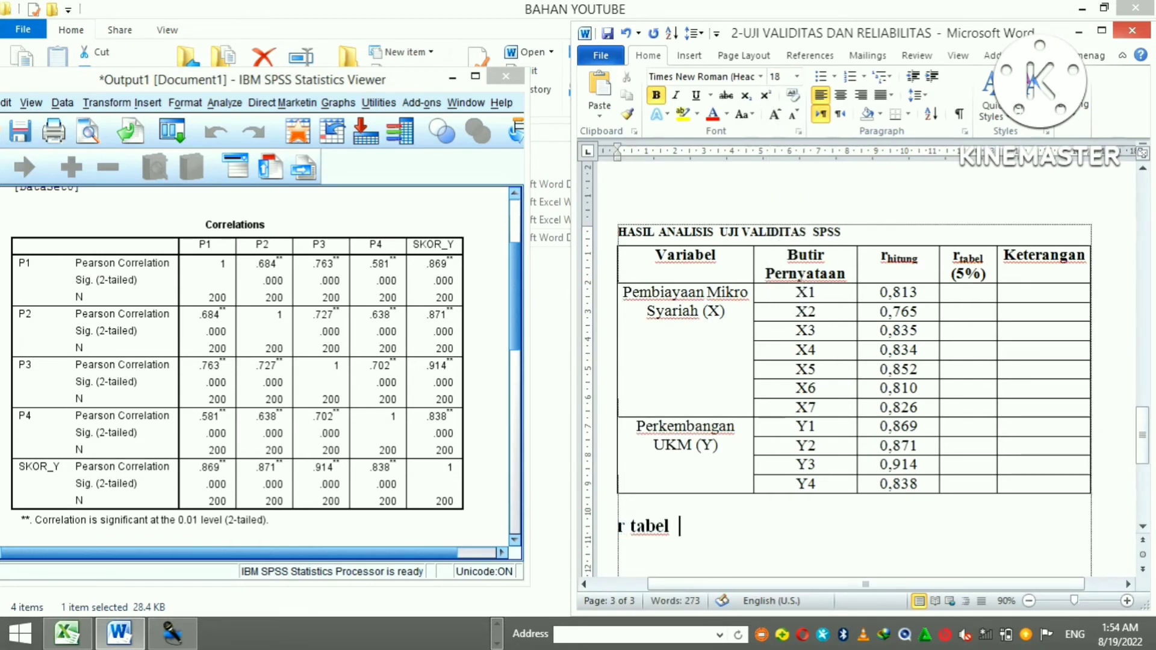
Step: Extend the line to "r tabel = n = 200 =", checking the last respondent number in the Excel workbook 2- DATA ANGKET
{"action": "type", "text": "= n ="}
{"action": "left_click", "coordinate": [66, 633]}
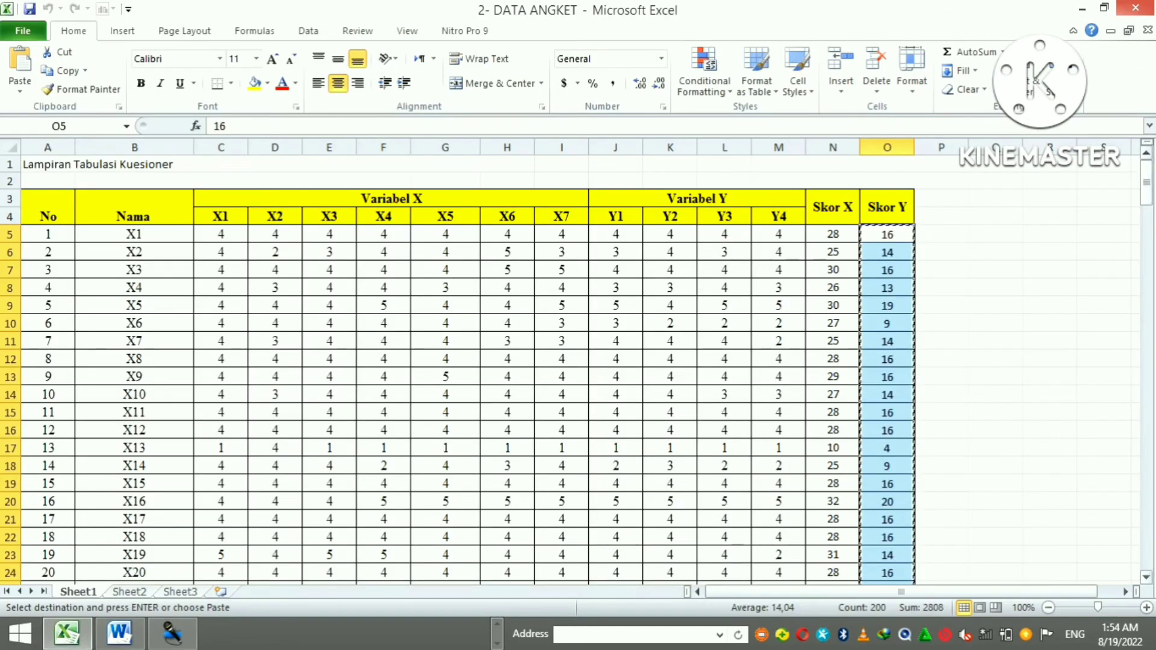
{"action": "left_click_drag", "start_coordinate": [1146, 181], "coordinate": [1146, 541]}
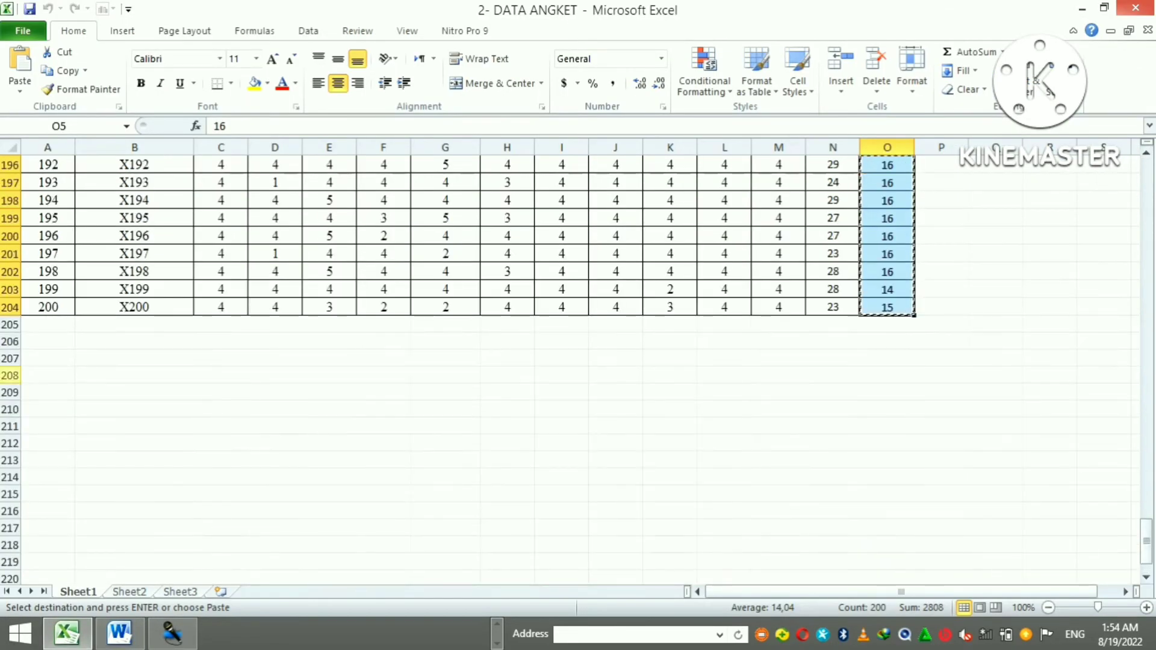
{"action": "left_click", "coordinate": [49, 306]}
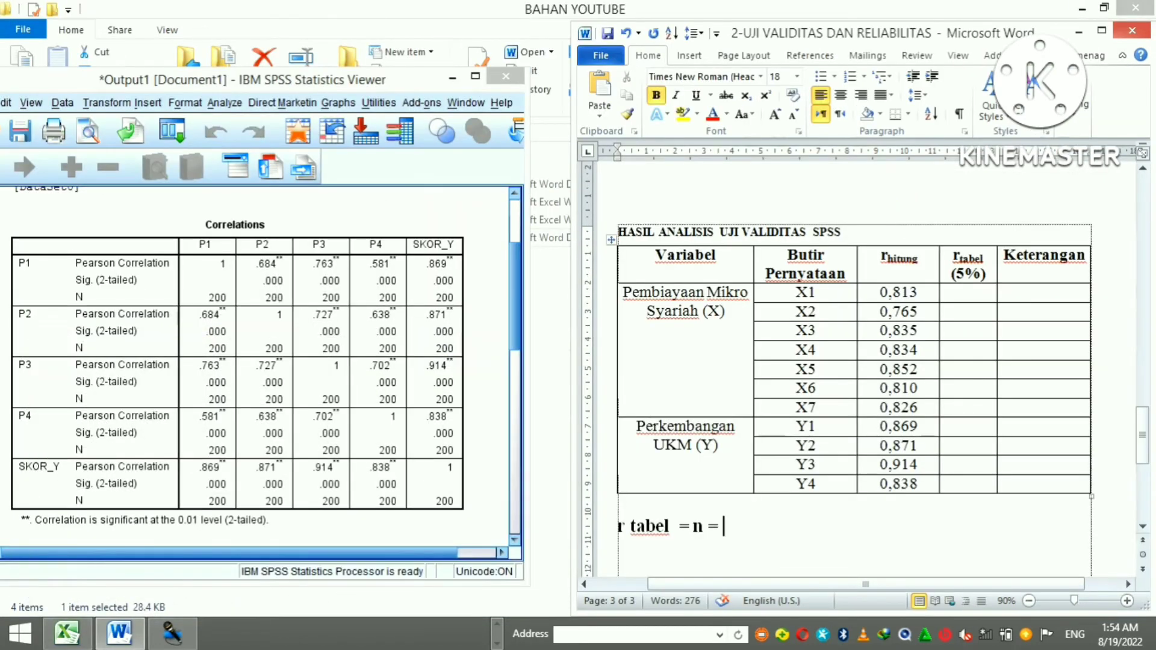
{"action": "type", "text": "200 ="}
Step: Switch to R Hitung.pdf in Chrome and look up the 5% r table value for N = 200
{"action": "left_click", "coordinate": [497, 626]}
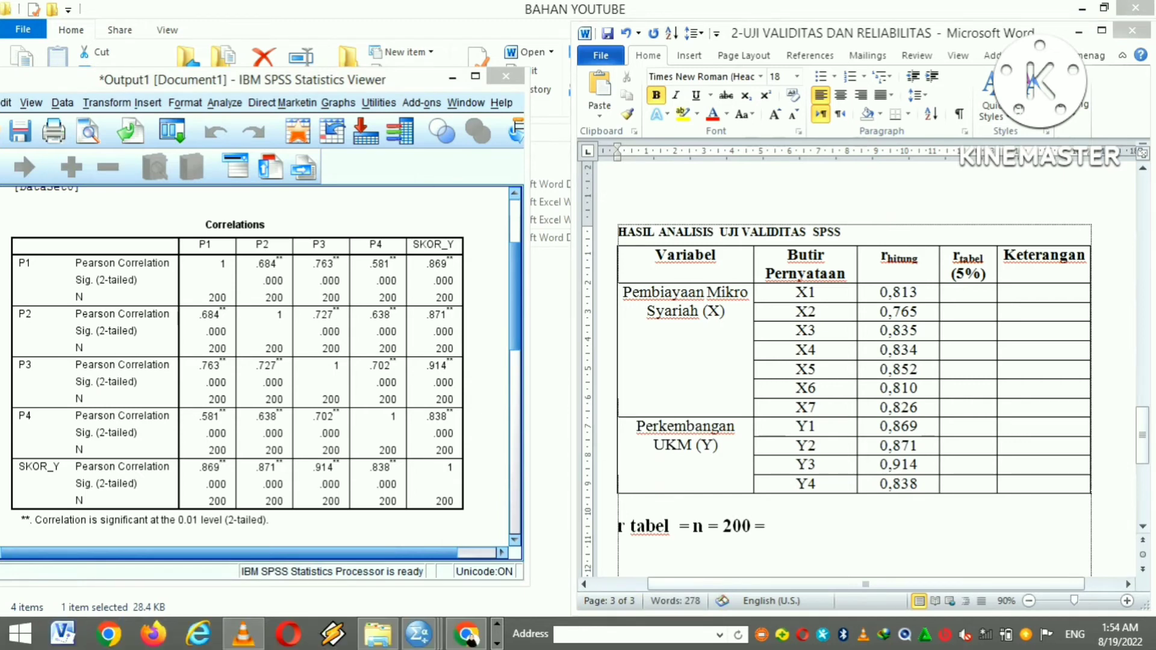
{"action": "left_click", "coordinate": [469, 636]}
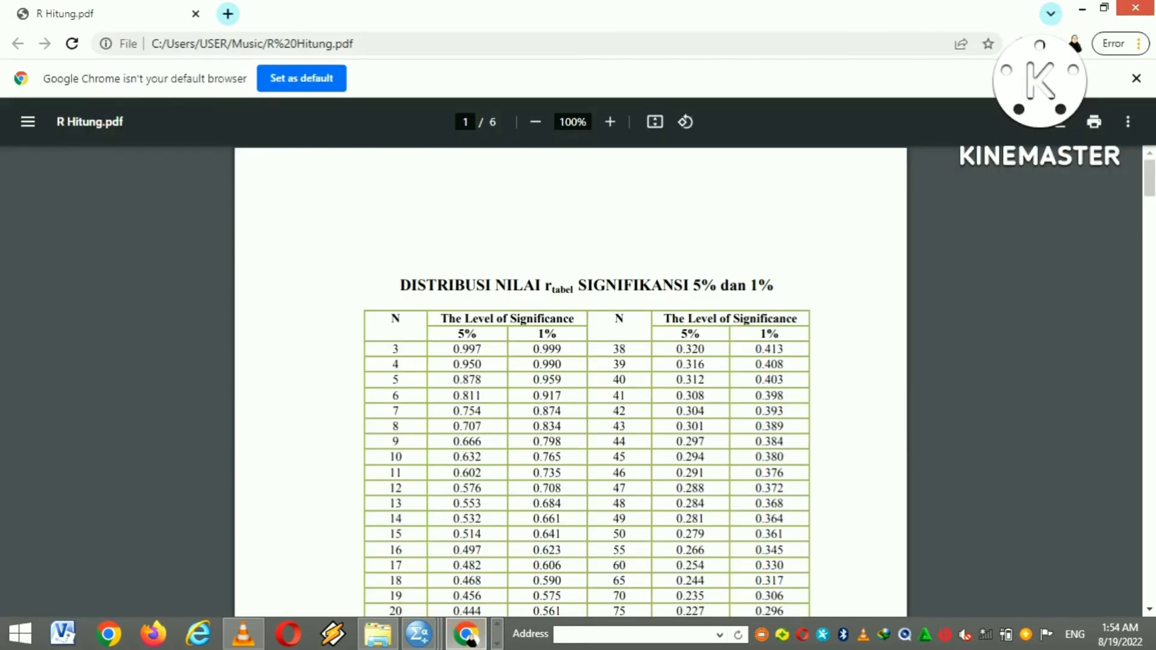
{"action": "scroll", "coordinate": [571, 380], "scroll_direction": "down", "scroll_amount": 4}
{"action": "scroll", "coordinate": [571, 379], "scroll_direction": "up", "scroll_amount": 2}
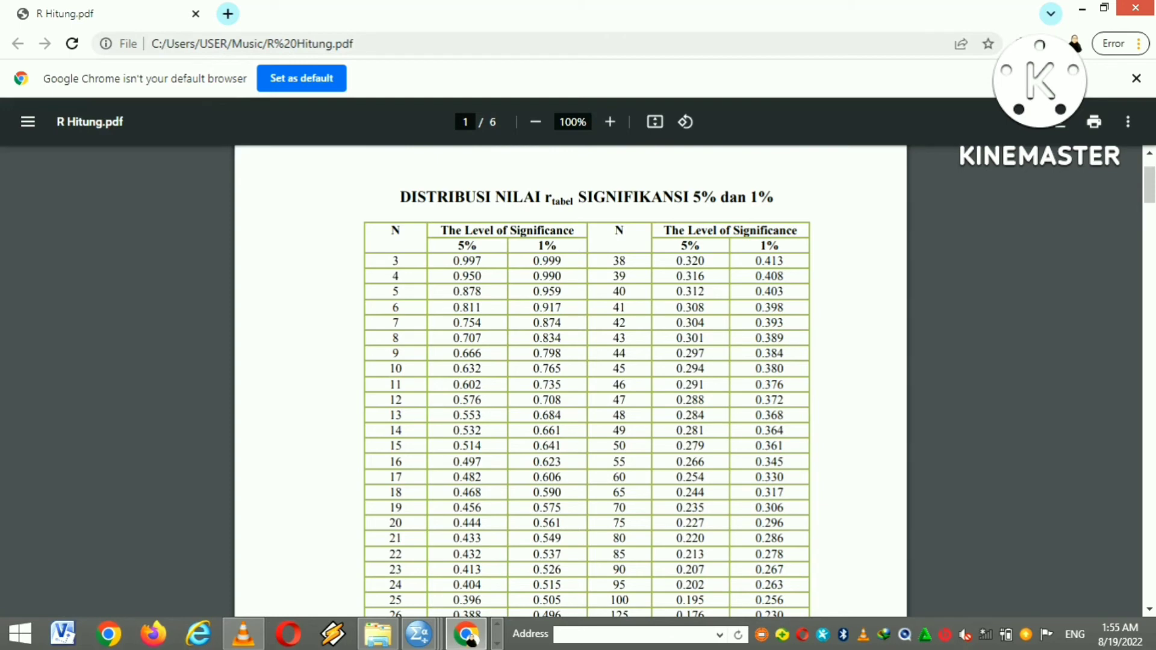
{"action": "scroll", "coordinate": [588, 382], "scroll_direction": "down", "scroll_amount": 5}
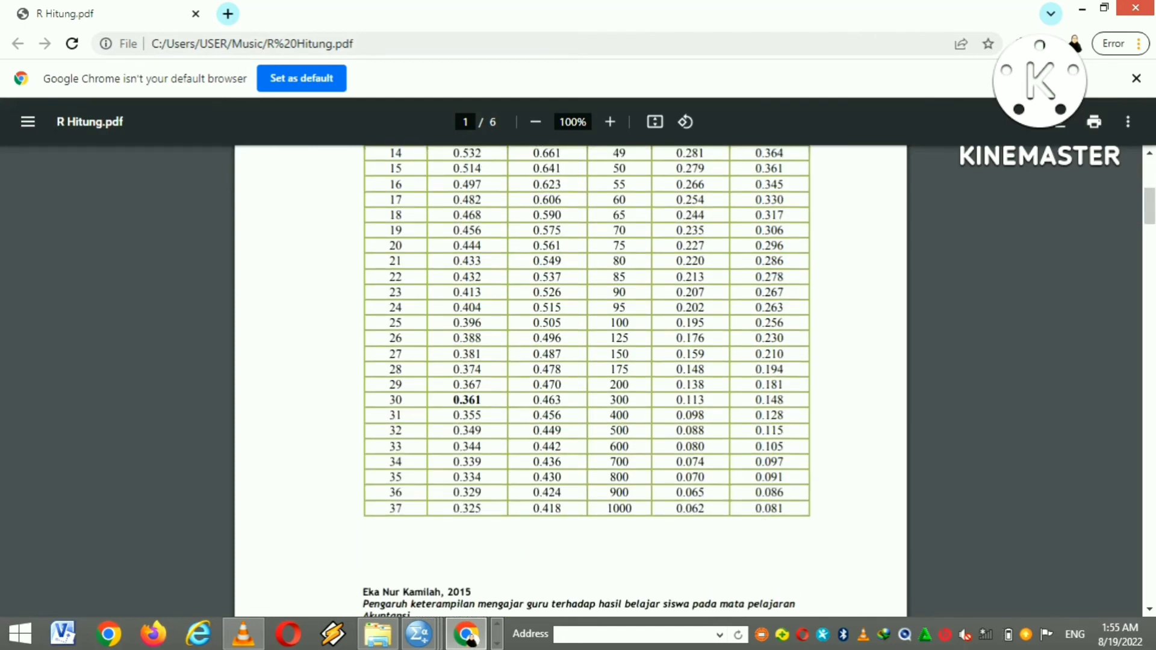
{"action": "double_click", "coordinate": [619, 384]}
{"action": "left_click_drag", "start_coordinate": [627, 385], "coordinate": [705, 385]}
{"action": "mouse_move", "coordinate": [1151, 206]}
{"action": "left_mouse_down"}
{"action": "mouse_move", "coordinate": [1151, 179]}
{"action": "mouse_move", "coordinate": [1151, 203]}
{"action": "left_mouse_up"}
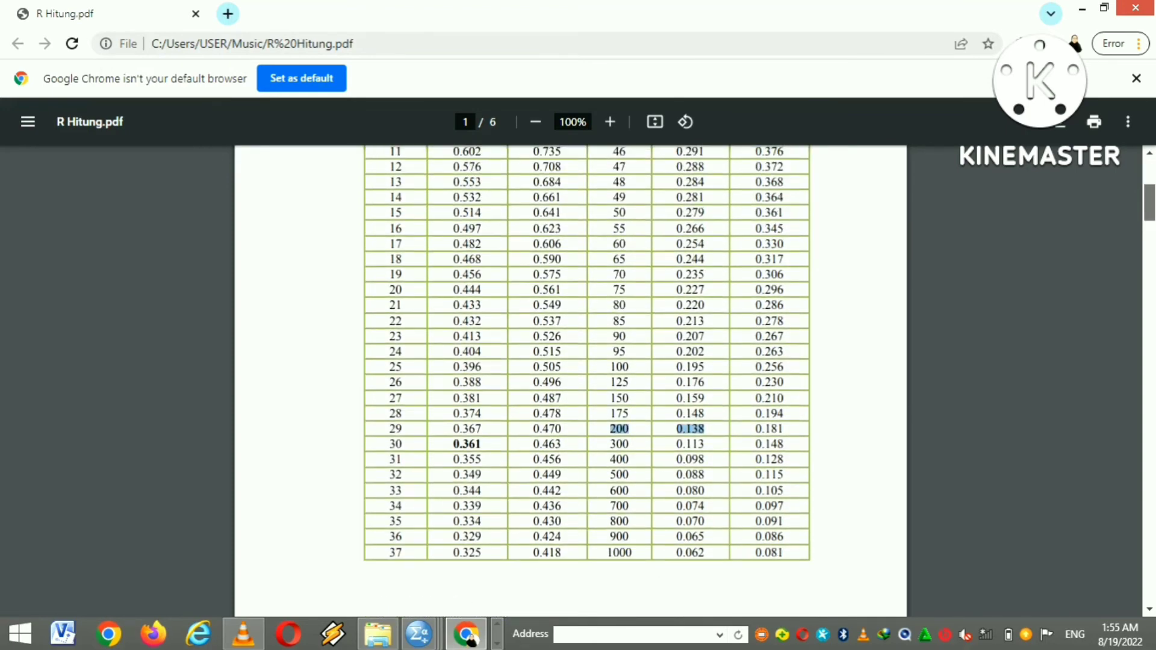
{"action": "left_click", "coordinate": [1083, 9]}
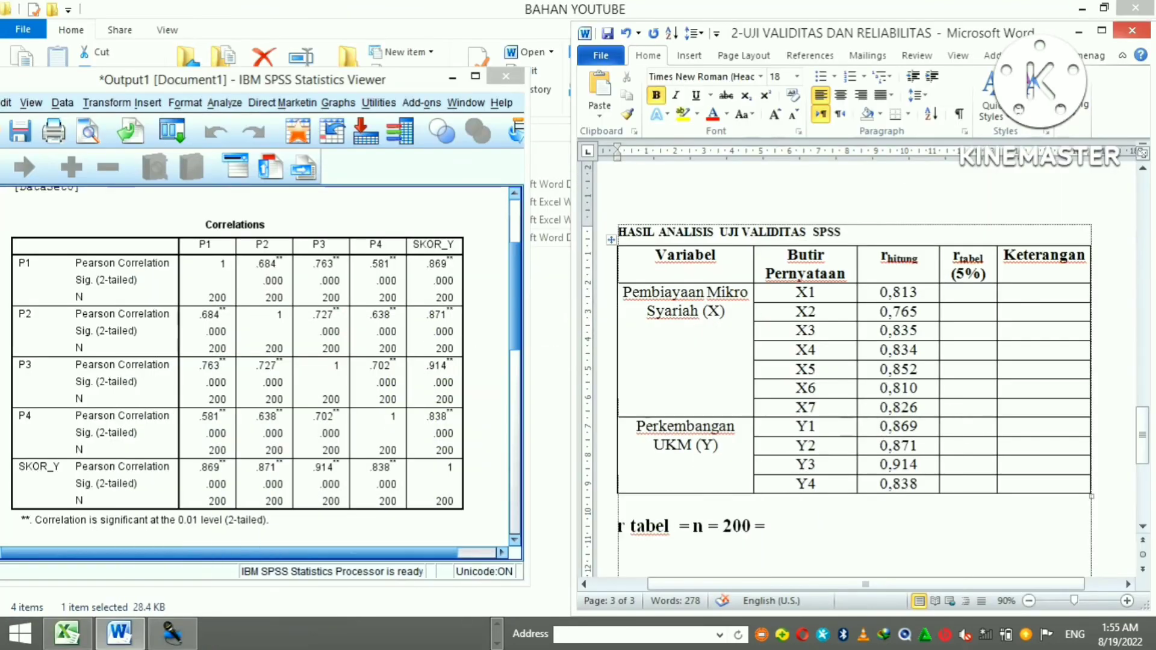
Step: Complete the "r tabel = n = 200 =" line in the Word document with 0,138 and highlight that value in yellow
{"action": "type", "text": "0,138"}
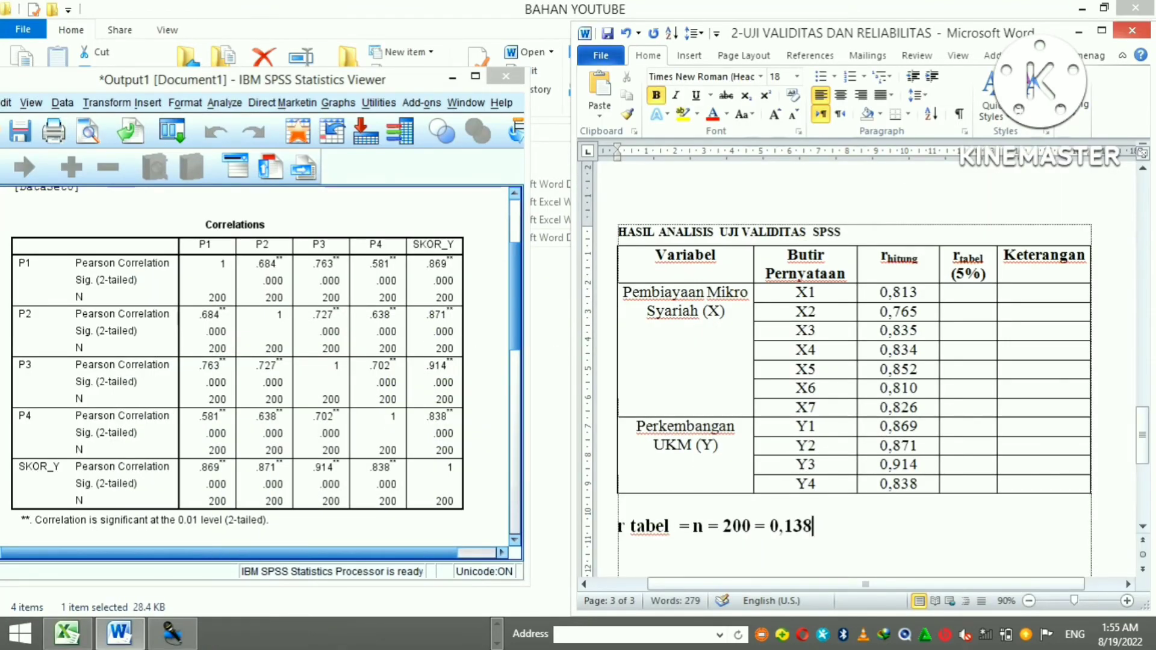
{"action": "key", "text": "shift+Left"}
{"action": "key", "text": "shift+Left"}
{"action": "key", "text": "shift+Left"}
{"action": "key", "text": "shift+Left"}
{"action": "key", "text": "shift+Left"}
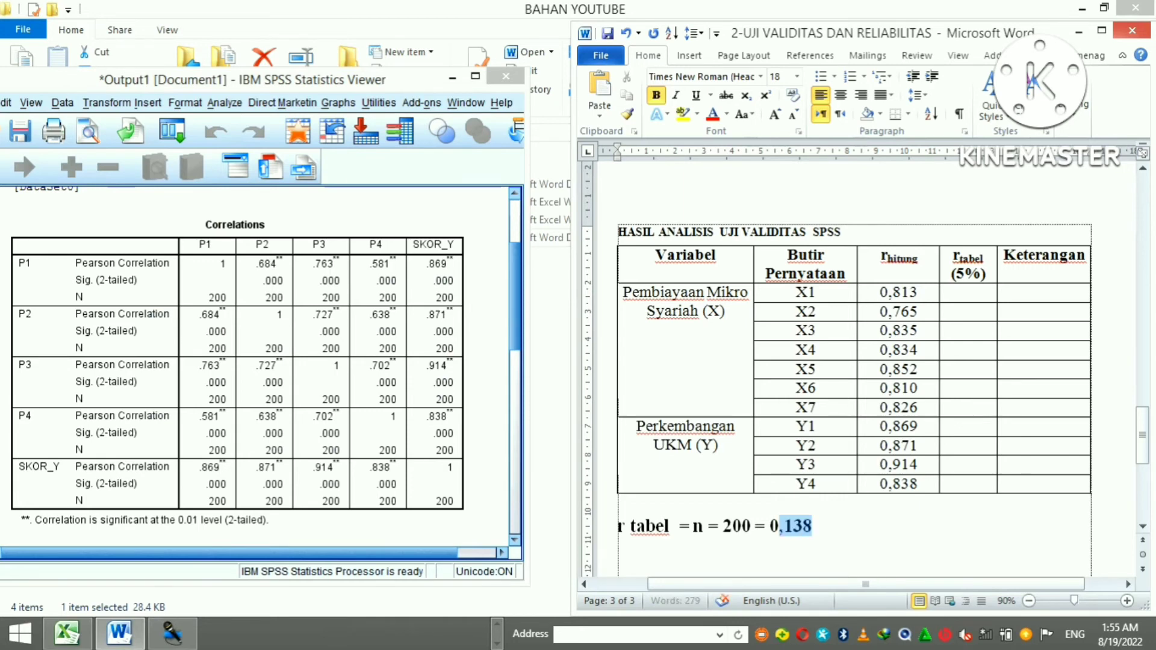
{"action": "left_click", "coordinate": [683, 115]}
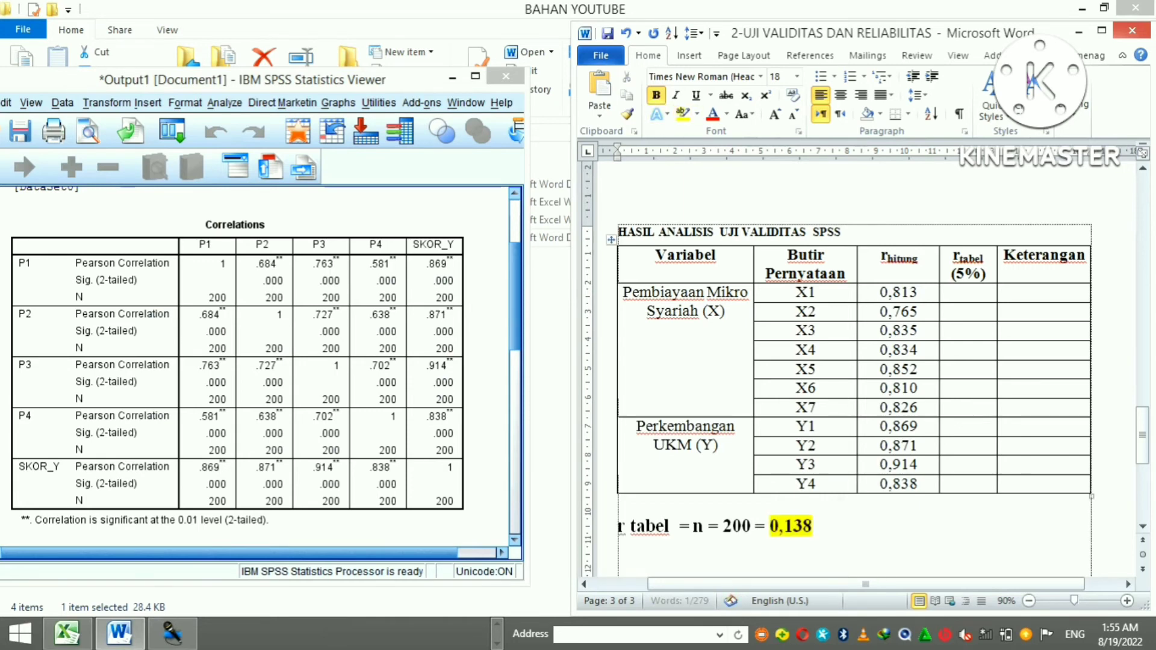
{"action": "left_click", "coordinate": [771, 526]}
Step: Enter 0,138 in the r tabel (5%) cells for X1, X2 and X3
{"action": "left_click", "coordinate": [969, 292]}
{"action": "type", "text": "0"}
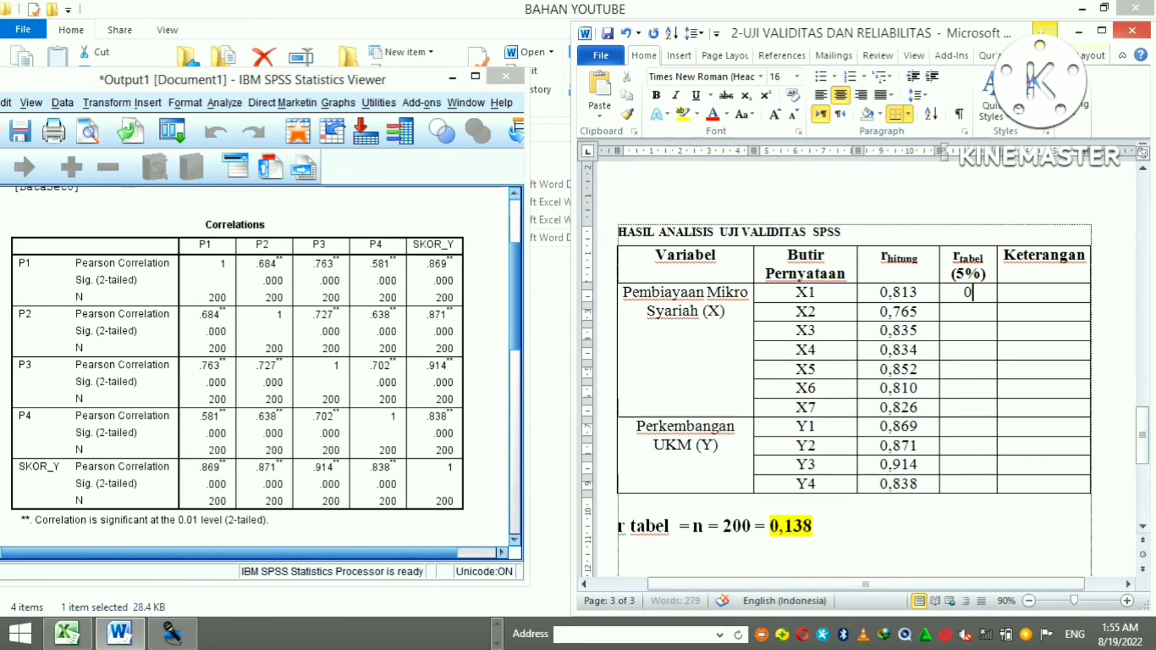
{"action": "type", "text": ",138"}
{"action": "key", "text": "Down"}
{"action": "type", "text": "0,138"}
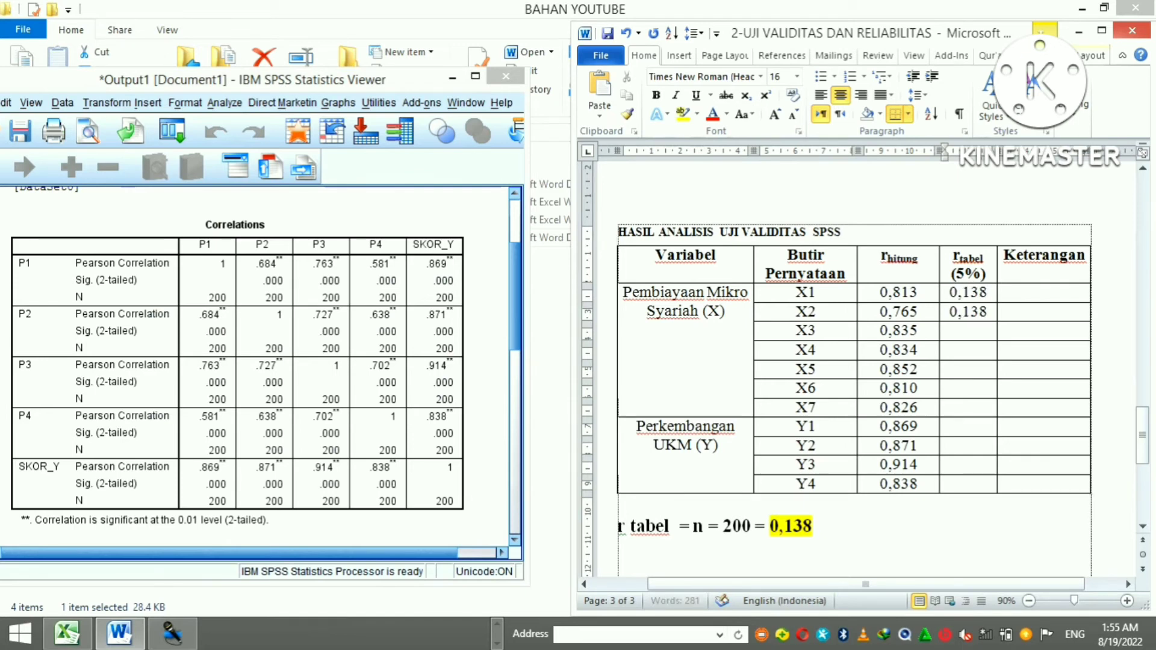
{"action": "key", "text": "Down"}
{"action": "type", "text": "0,138"}
Step: Copy the three 0,138 cells of X1 to X3 into the r tabel (5%) cells for X4 to X7, Y1 and Y2
{"action": "left_click_drag", "start_coordinate": [961, 294], "coordinate": [967, 330]}
{"action": "right_click", "coordinate": [969, 330]}
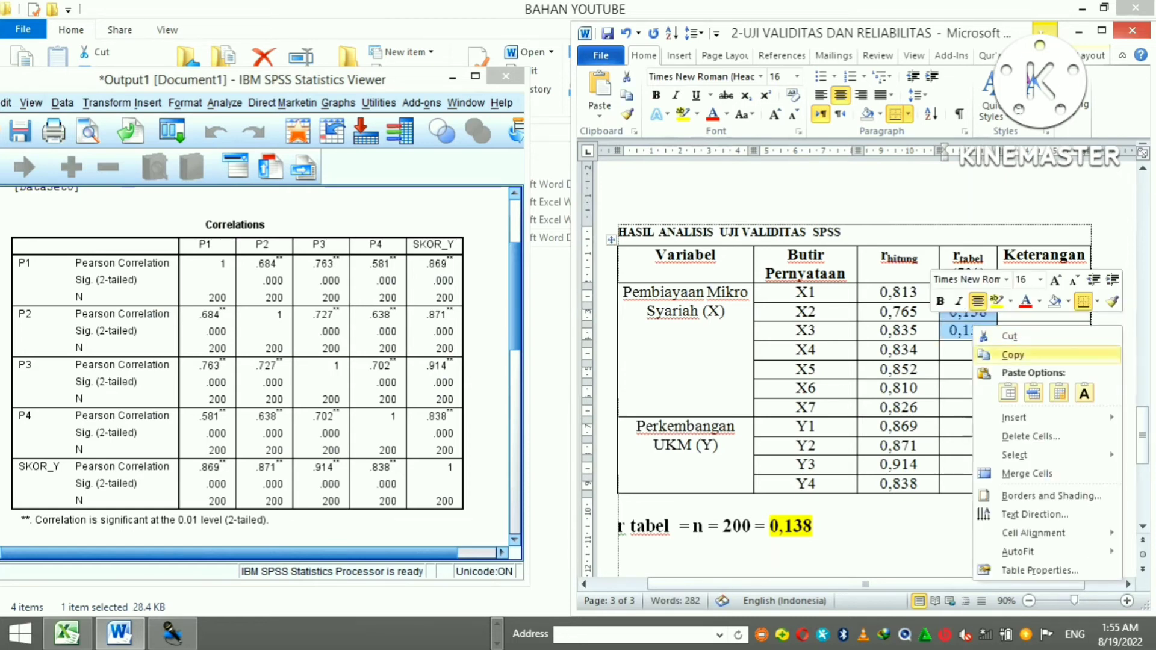
{"action": "left_click", "coordinate": [1024, 354]}
{"action": "left_click", "coordinate": [970, 350]}
{"action": "key", "text": "ctrl+v"}
{"action": "left_click", "coordinate": [969, 370]}
{"action": "key", "text": "ctrl+v"}
{"action": "left_click", "coordinate": [969, 389]}
{"action": "key", "text": "ctrl+v"}
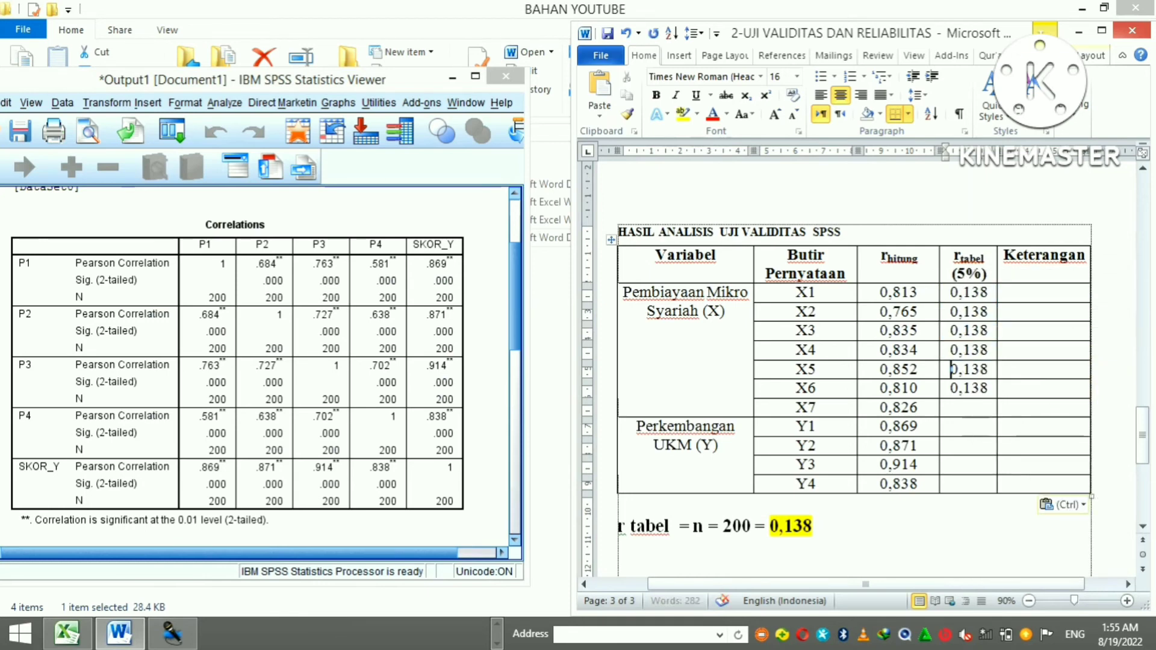
{"action": "left_click", "coordinate": [969, 407]}
{"action": "key", "text": "ctrl+v"}
{"action": "left_click", "coordinate": [952, 427]}
{"action": "key", "text": "ctrl+v"}
{"action": "left_click", "coordinate": [951, 446]}
{"action": "key", "text": "ctrl+v"}
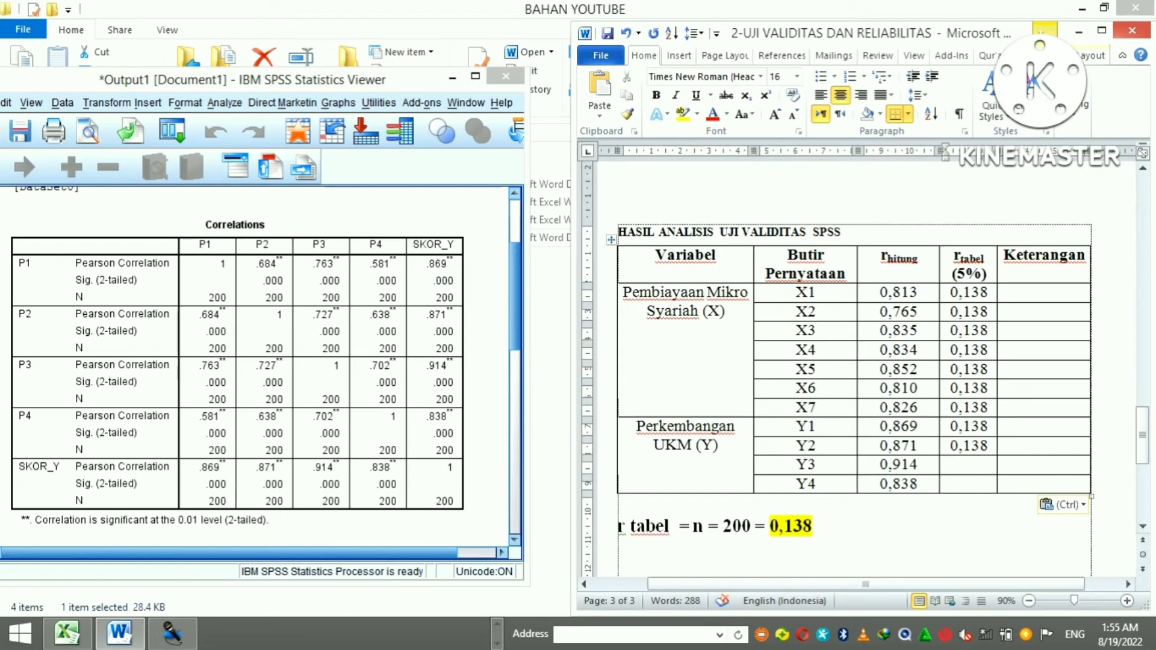
Step: Copy the r tabel values of Y1 and Y2 into the cells for Y3 and Y4
{"action": "left_click_drag", "start_coordinate": [960, 426], "coordinate": [966, 446]}
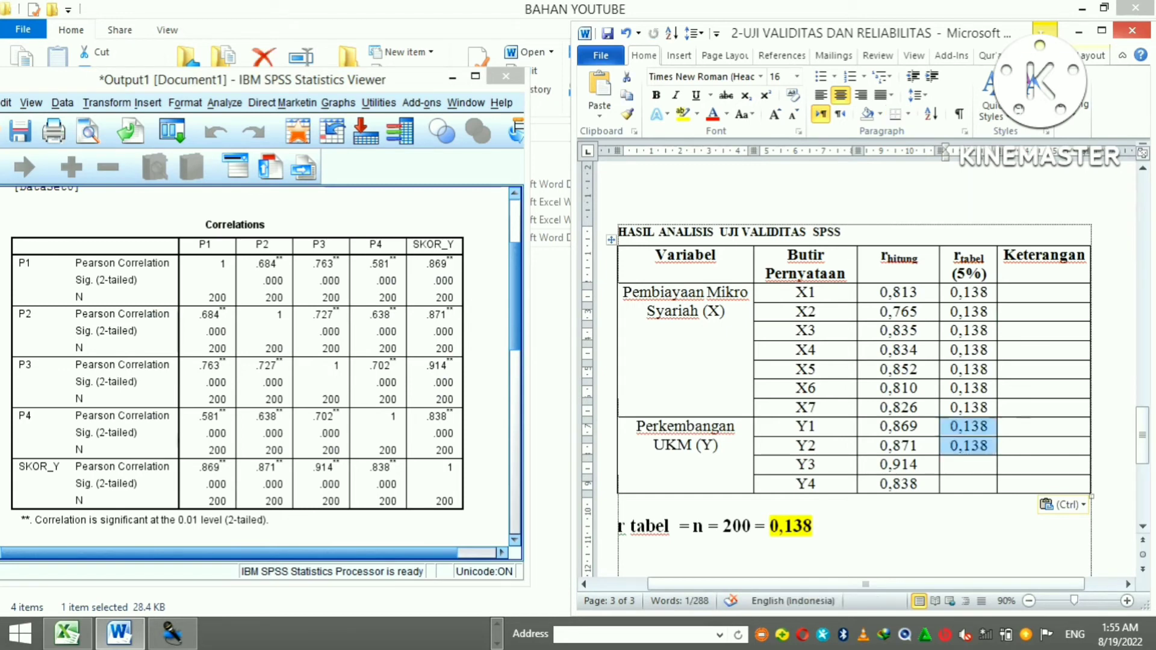
{"action": "right_click", "coordinate": [983, 446]}
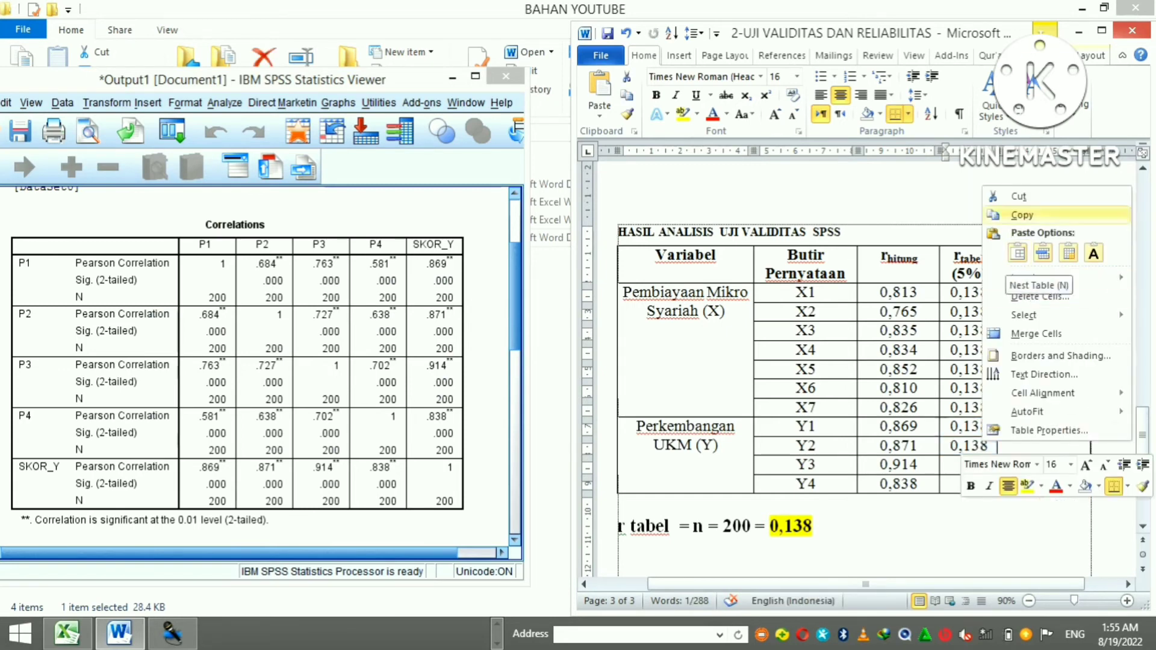
{"action": "left_click", "coordinate": [1022, 215]}
{"action": "left_click", "coordinate": [968, 465]}
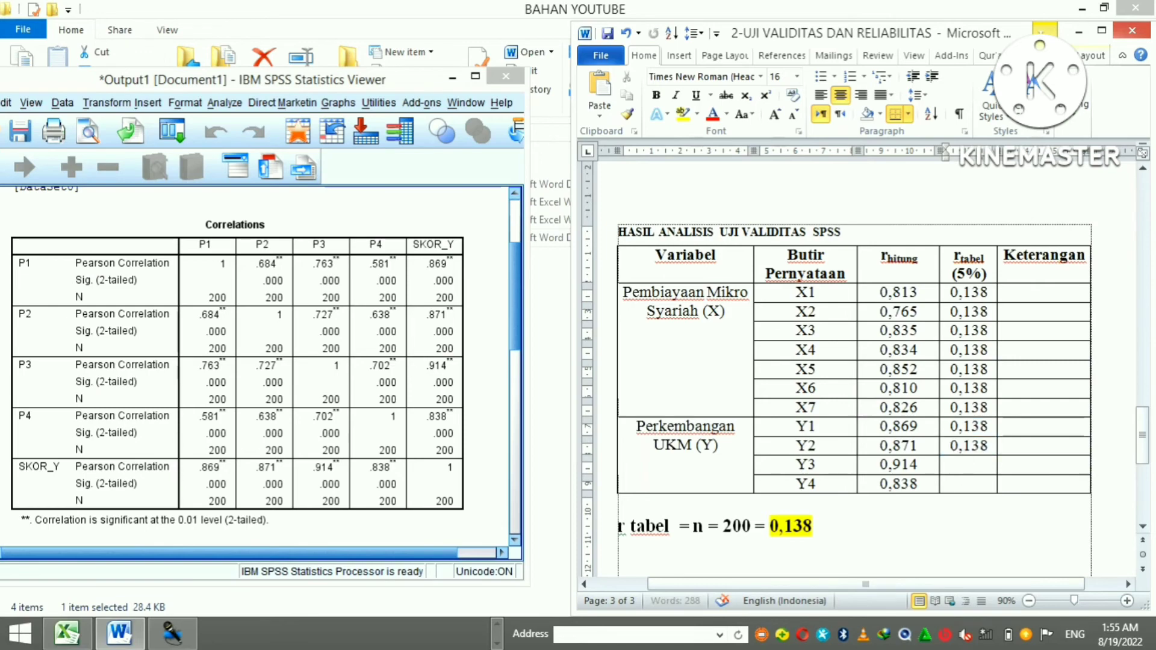
{"action": "key", "text": "ctrl+v"}
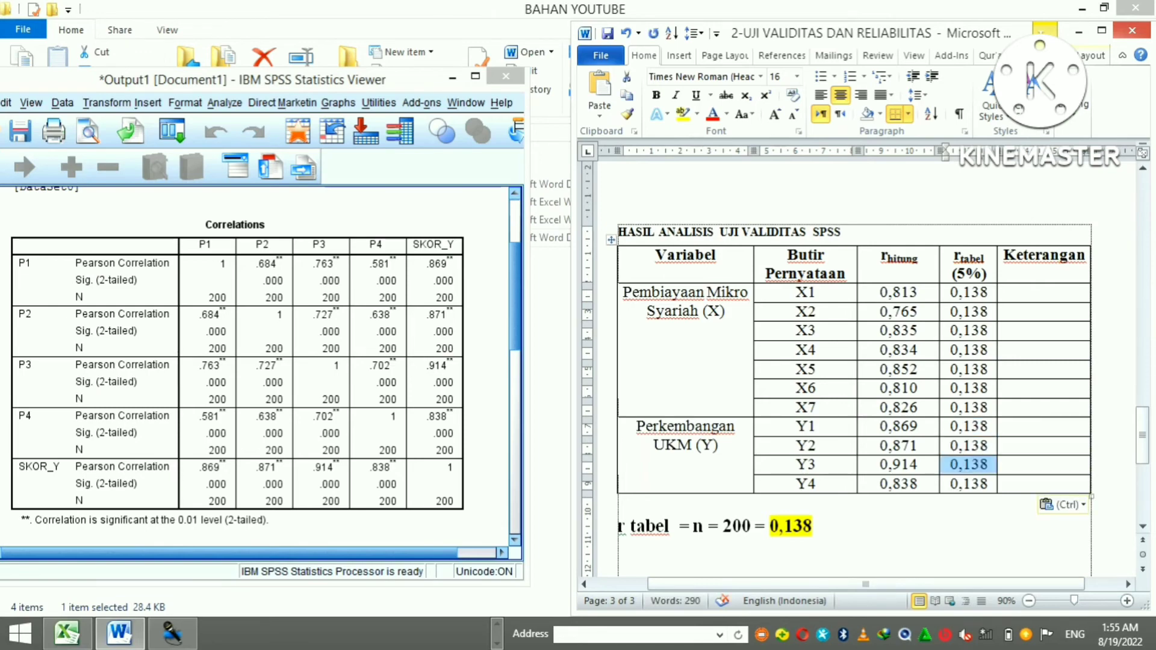
Step: Review the validity criterion comparing r hitung with r tabel in the text, then check it against the X1 row
{"action": "left_click_drag", "start_coordinate": [1142, 435], "coordinate": [1143, 355]}
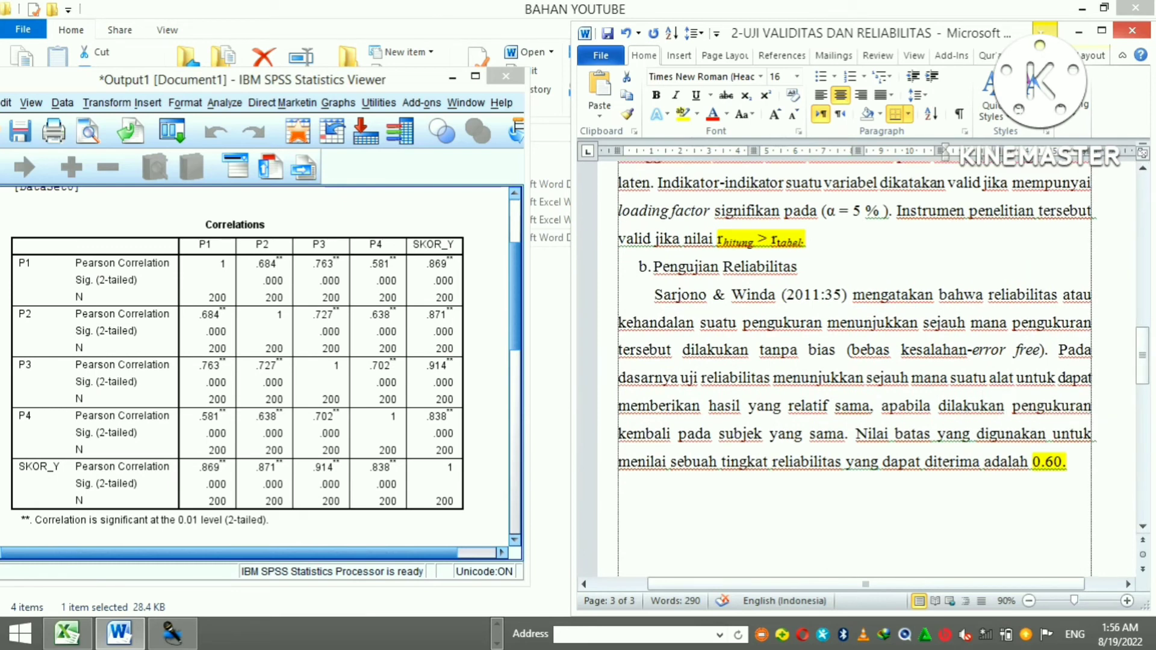
{"action": "left_click_drag", "start_coordinate": [619, 240], "coordinate": [664, 240]}
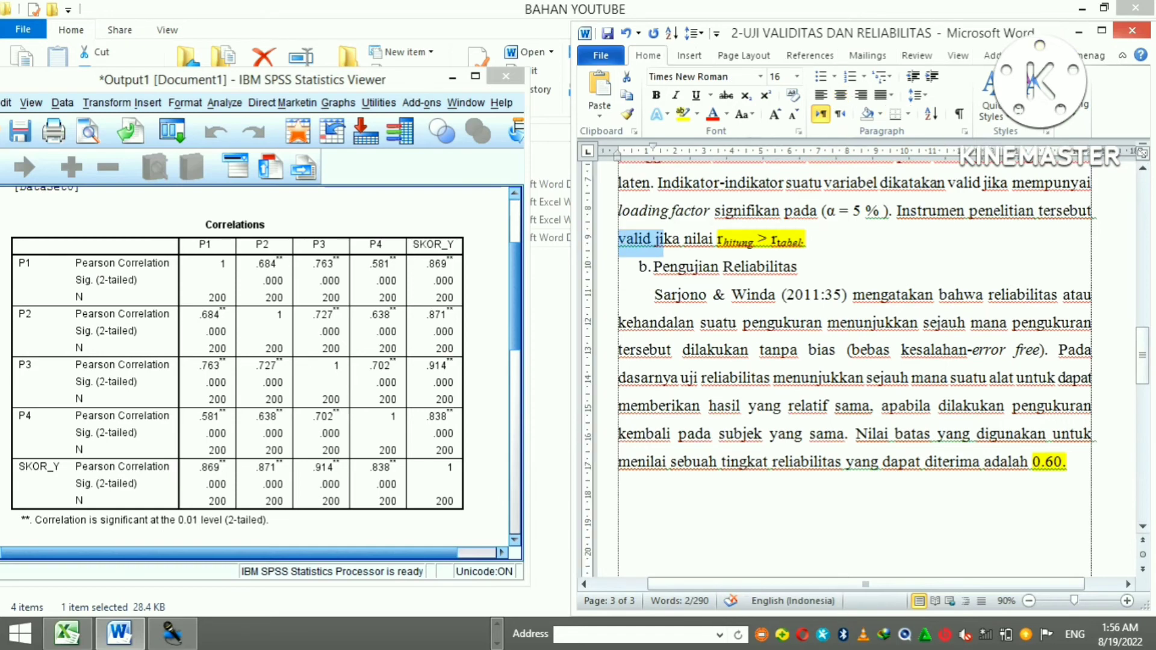
{"action": "left_click_drag", "start_coordinate": [1142, 364], "coordinate": [1142, 442]}
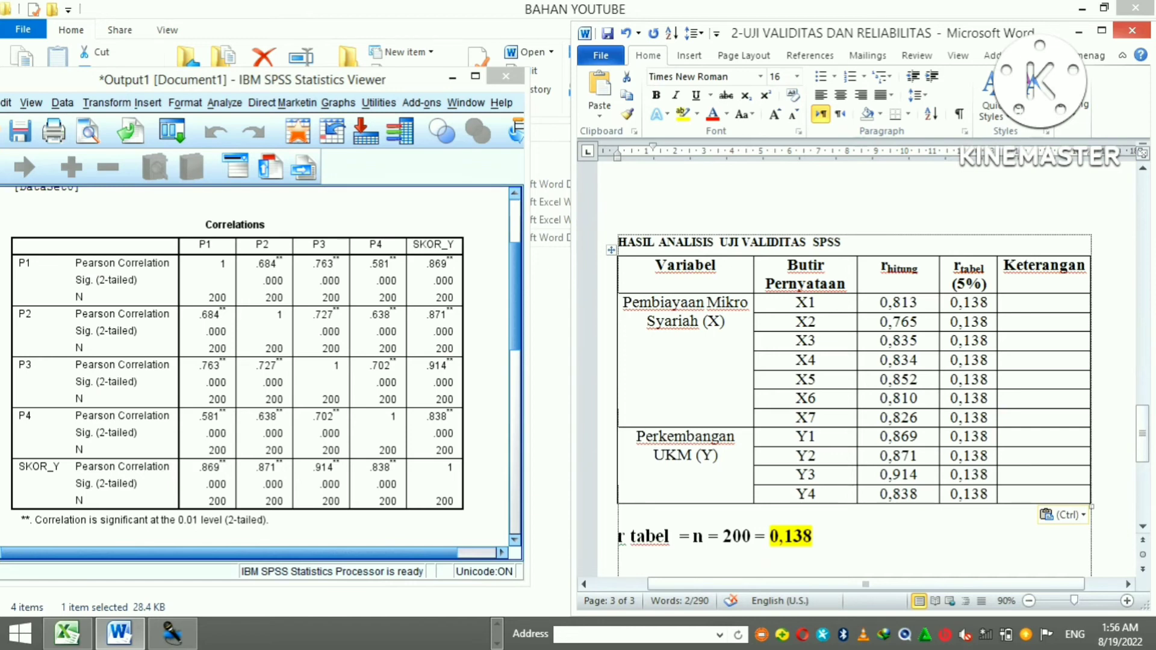
{"action": "double_click", "coordinate": [881, 303]}
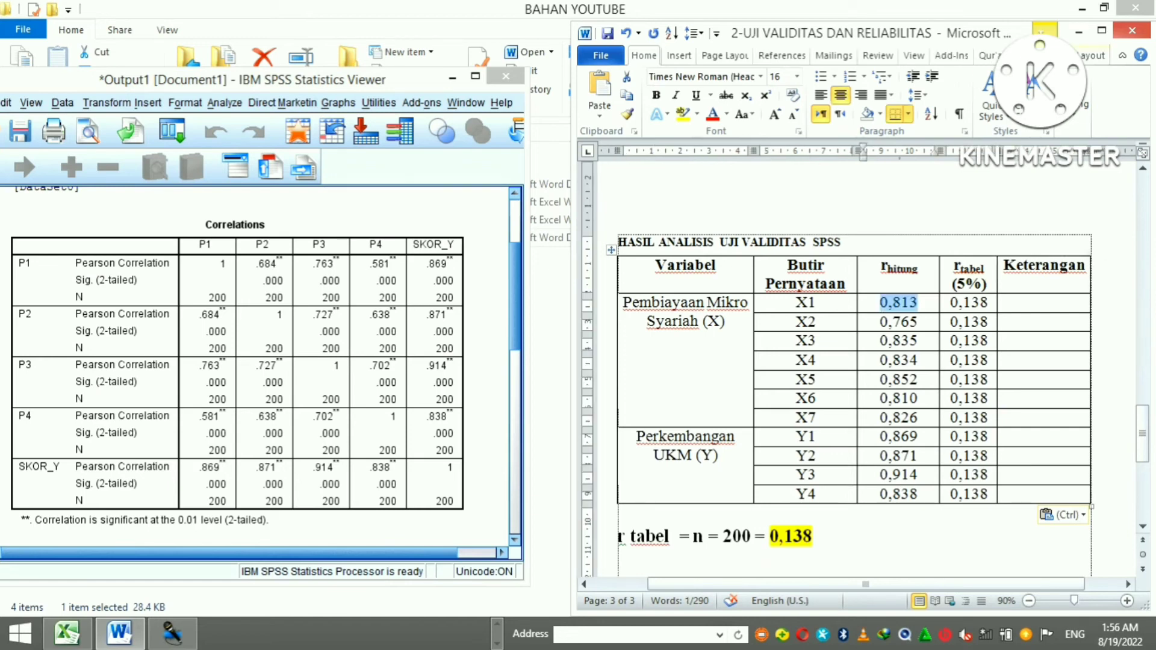
Step: Enter "Valid" in the Keterangan cells for X1, X2 and X3, correcting the spelling in the X3 row
{"action": "left_click", "coordinate": [1045, 303]}
{"action": "type", "text": "V"}
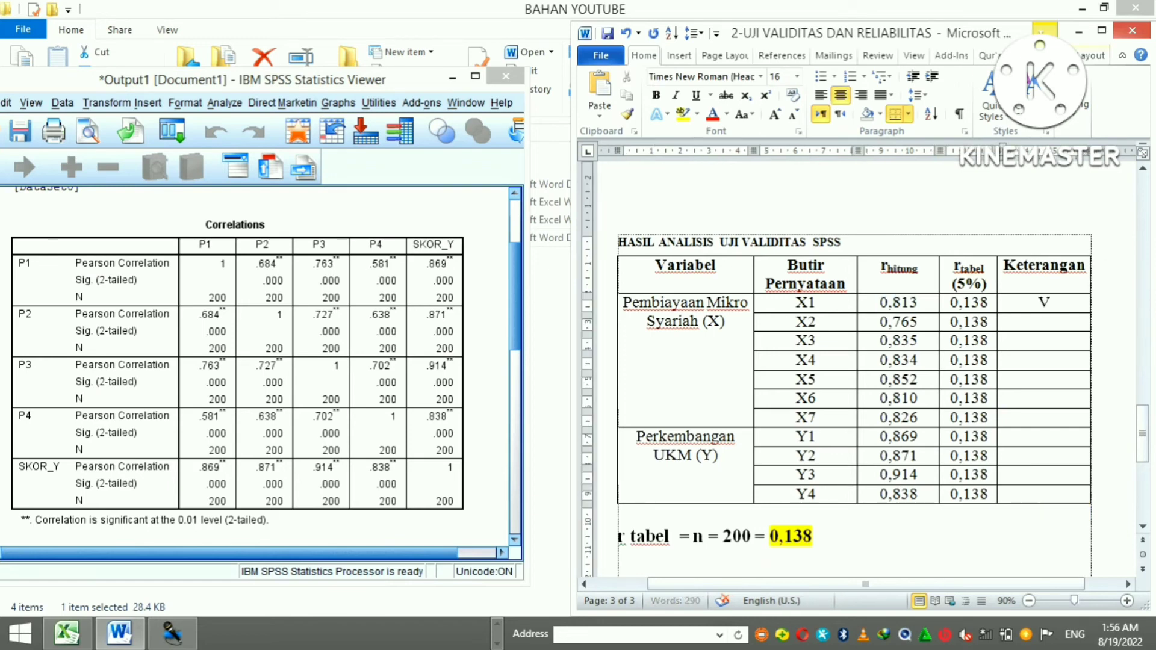
{"action": "type", "text": "alid"}
{"action": "left_click", "coordinate": [1045, 322]}
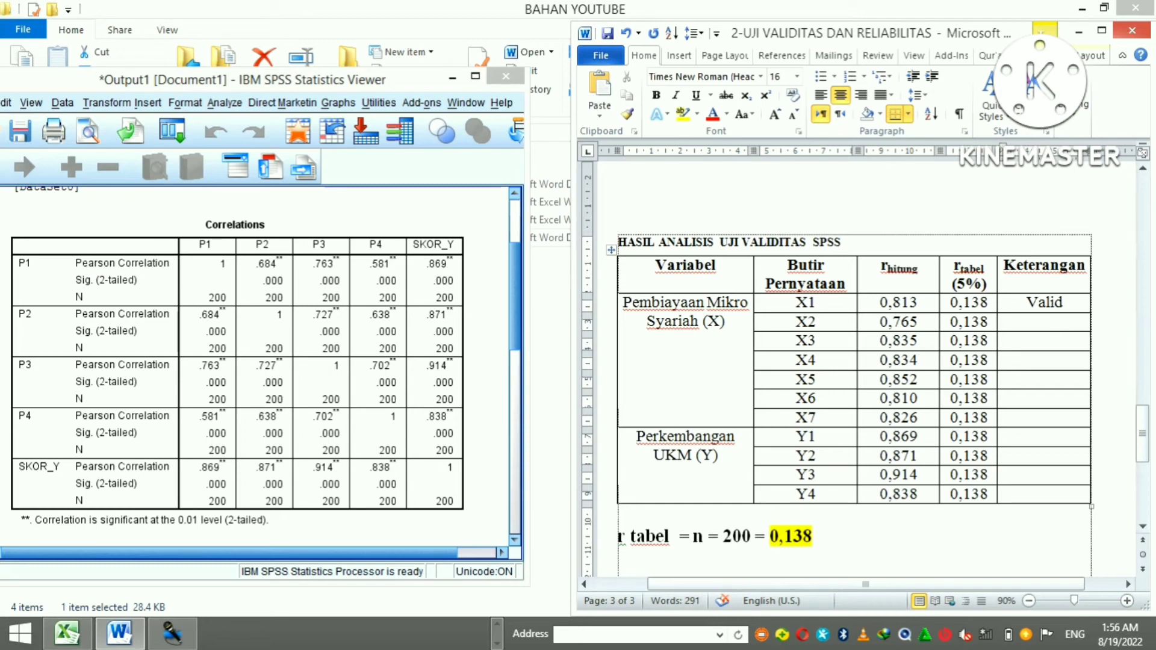
{"action": "type", "text": "Valid"}
{"action": "type", "text": "Val"}
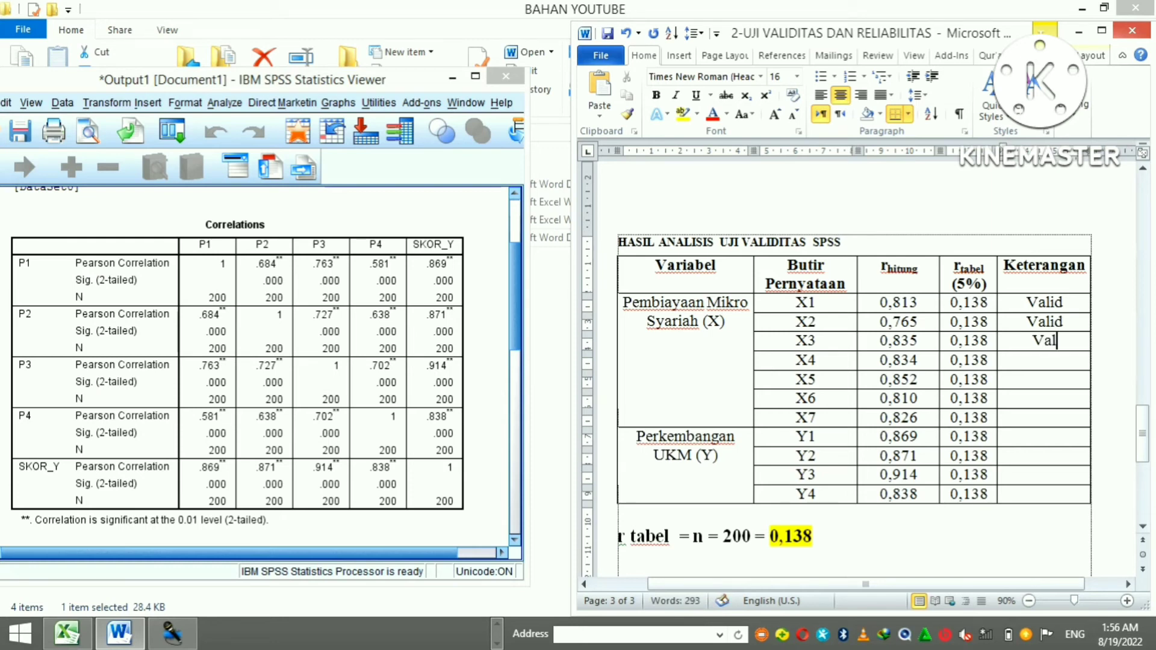
{"action": "type", "text": "d"}
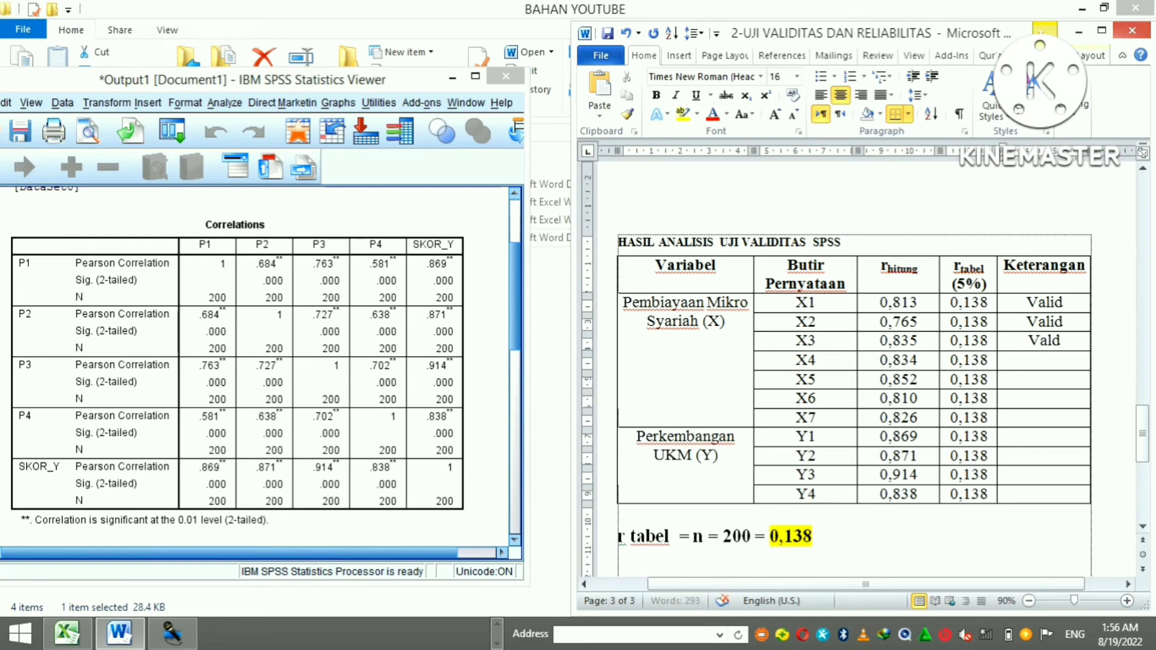
{"action": "key", "text": "Down"}
{"action": "left_click", "coordinate": [1053, 341]}
{"action": "type", "text": "i"}
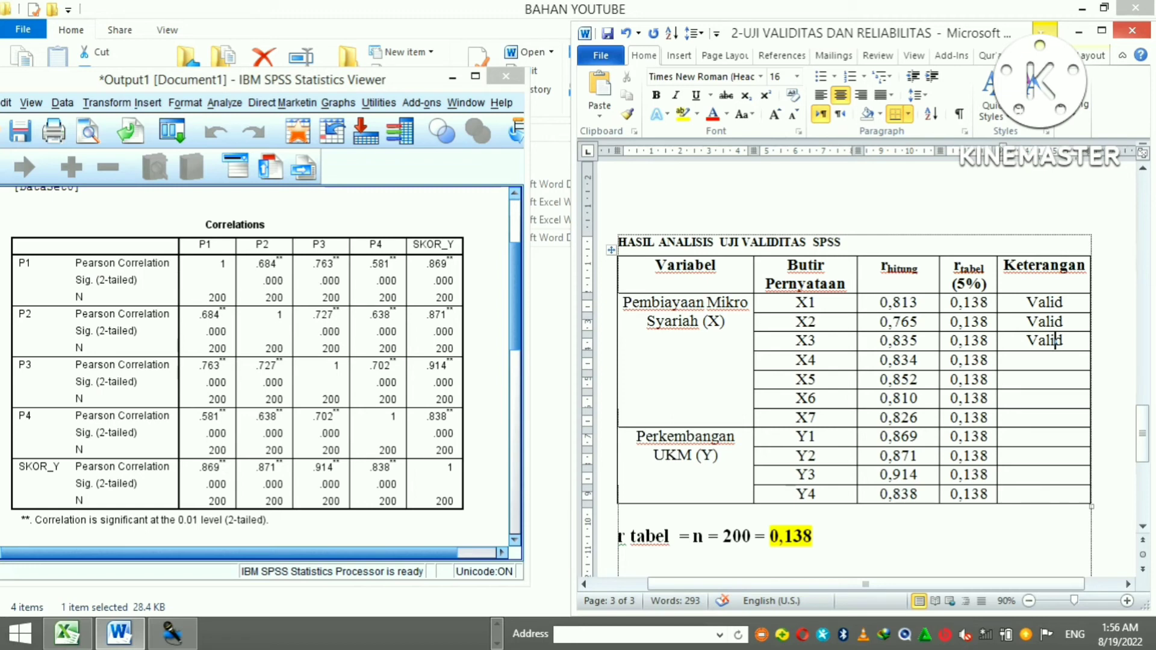
Step: Copy the three "Valid" cells of X1 to X3 into the Keterangan cells for X4 to X7, Y1 and Y2
{"action": "left_click_drag", "start_coordinate": [1055, 340], "coordinate": [1047, 303]}
{"action": "right_click", "coordinate": [1051, 337]}
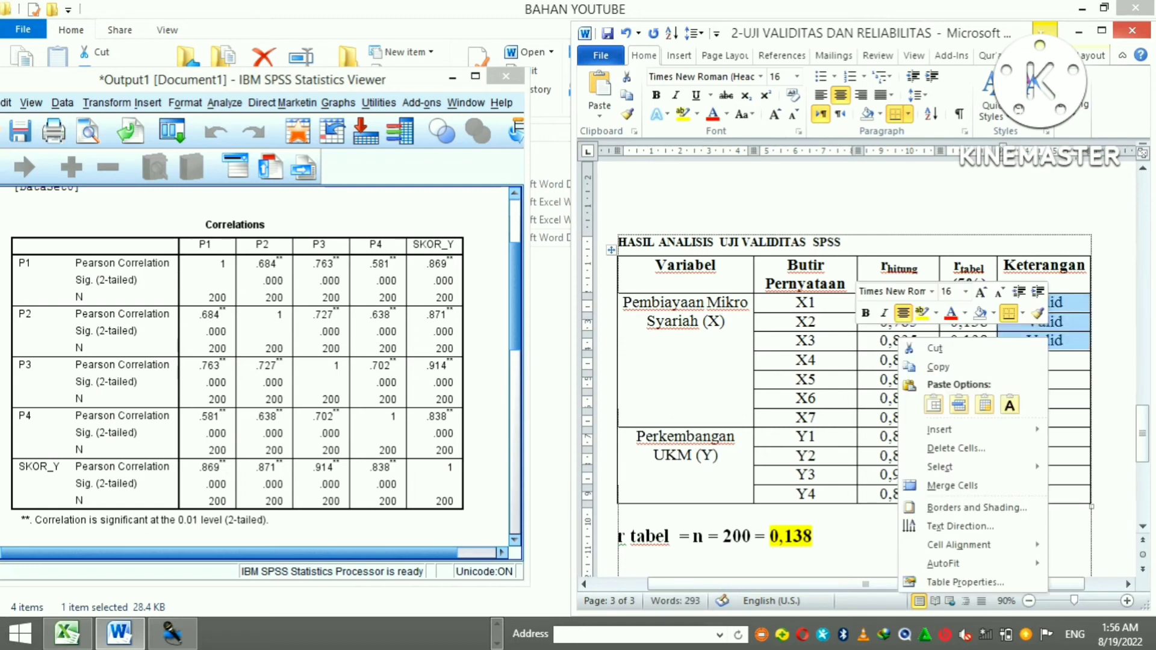
{"action": "left_click", "coordinate": [938, 367]}
{"action": "left_click", "coordinate": [1046, 360]}
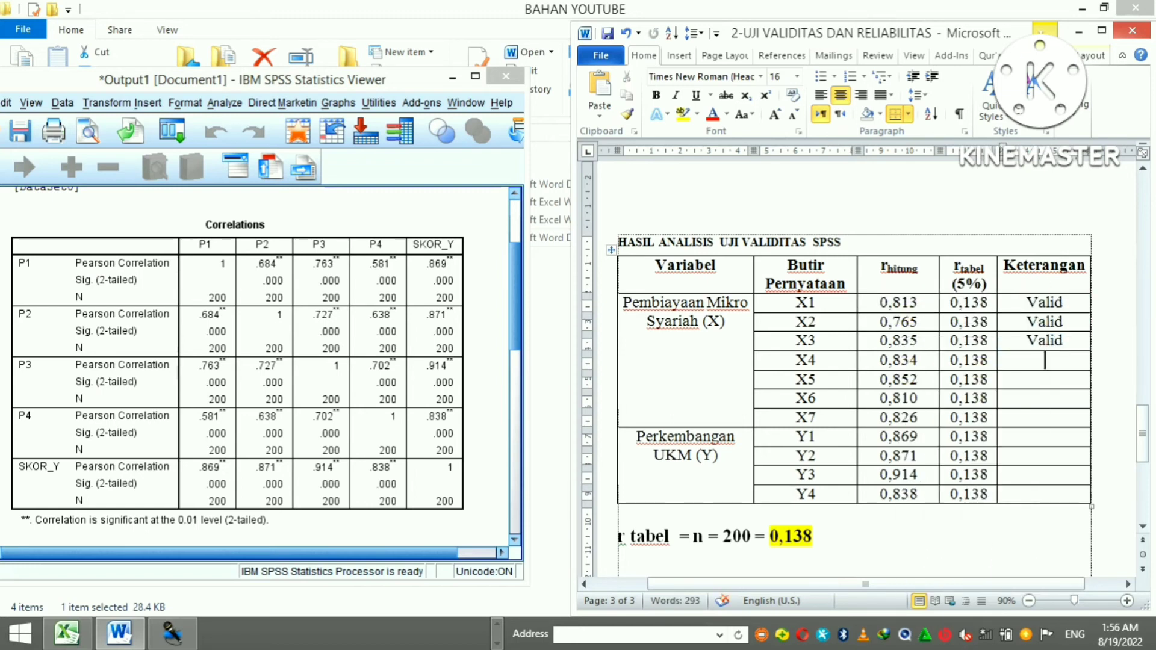
{"action": "key", "text": "ctrl+v"}
{"action": "key", "text": "Down"}
{"action": "key", "text": "Down"}
{"action": "key", "text": "Down"}
{"action": "key", "text": "ctrl+v"}
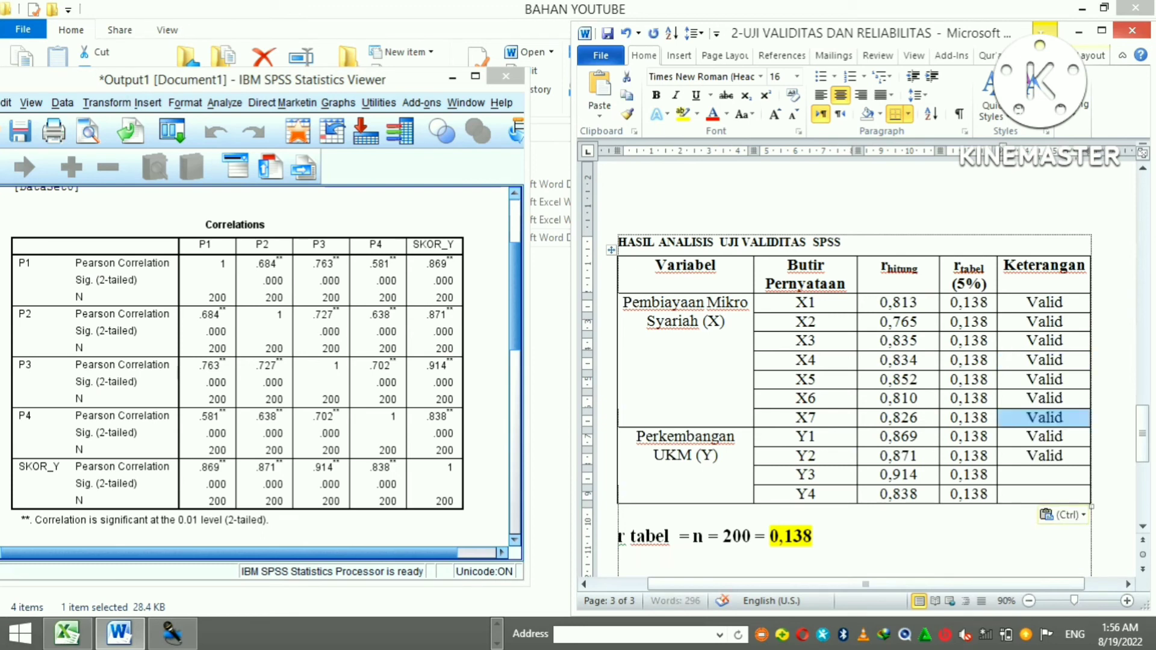
Step: Copy the "Valid" entries of Y1 and Y2 into the Keterangan cells for Y3 and Y4
{"action": "left_click_drag", "start_coordinate": [1045, 436], "coordinate": [1045, 455]}
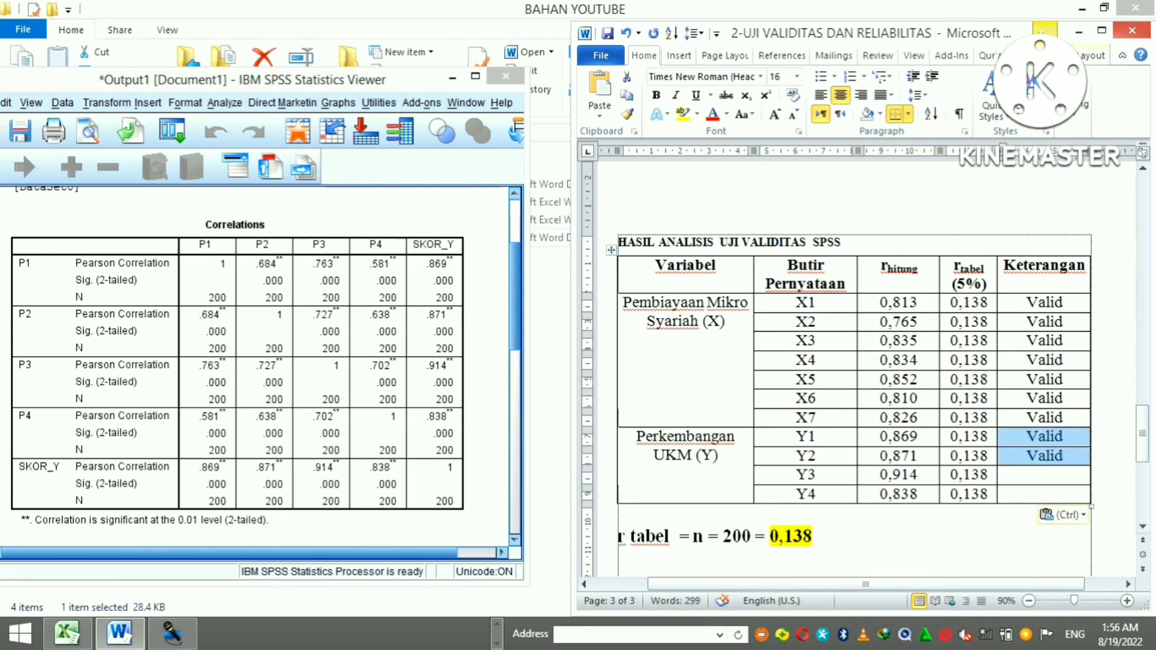
{"action": "right_click", "coordinate": [1045, 452]}
{"action": "left_click", "coordinate": [934, 224]}
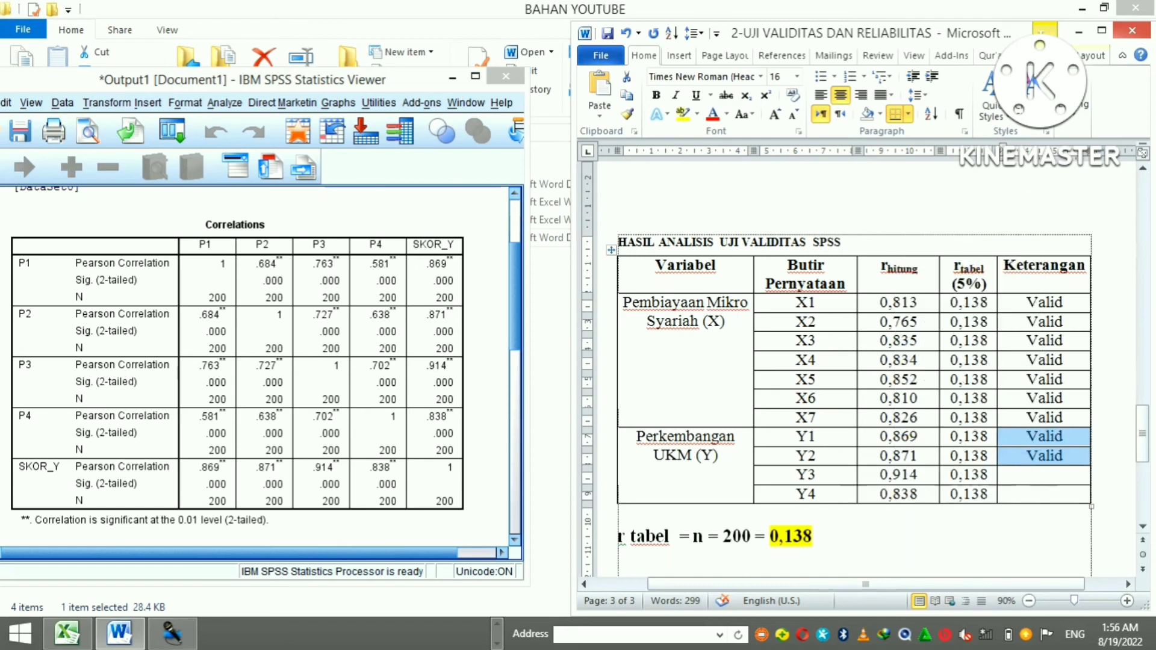
{"action": "key", "text": "Down"}
{"action": "key", "text": "ctrl+v"}
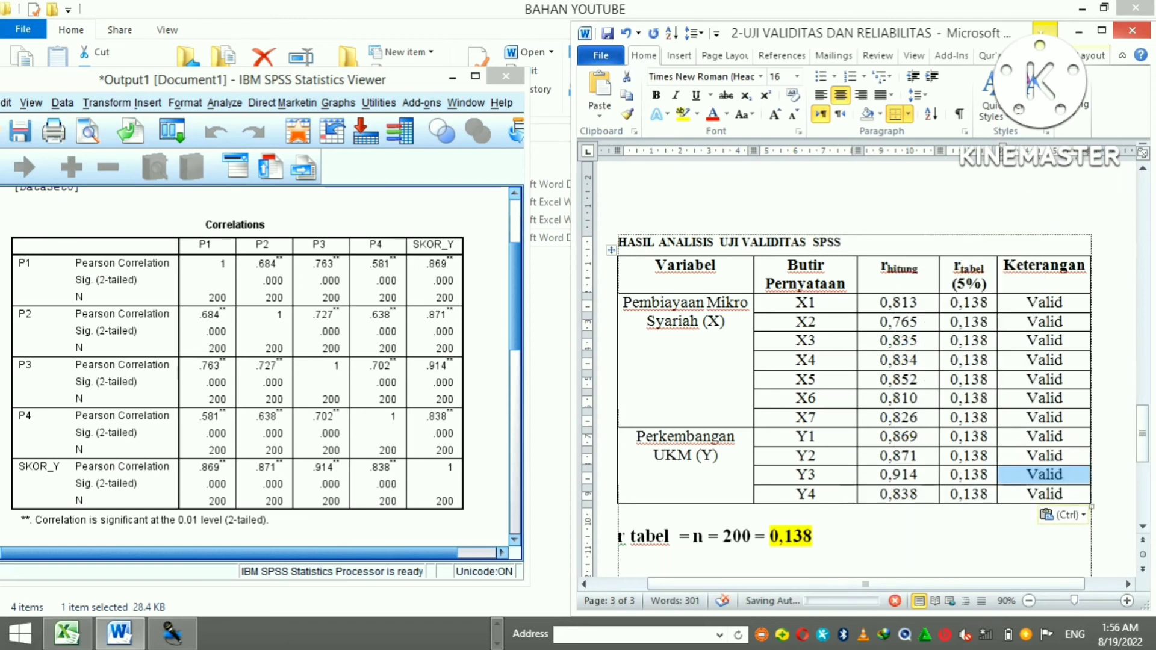
Step: Fill the Jumlah Item column of the reliability table with 7 for Pembiayaan Mikro Syariah (X) and 4 for Perkembangan UKM (Y)
{"action": "left_click", "coordinate": [919, 474]}
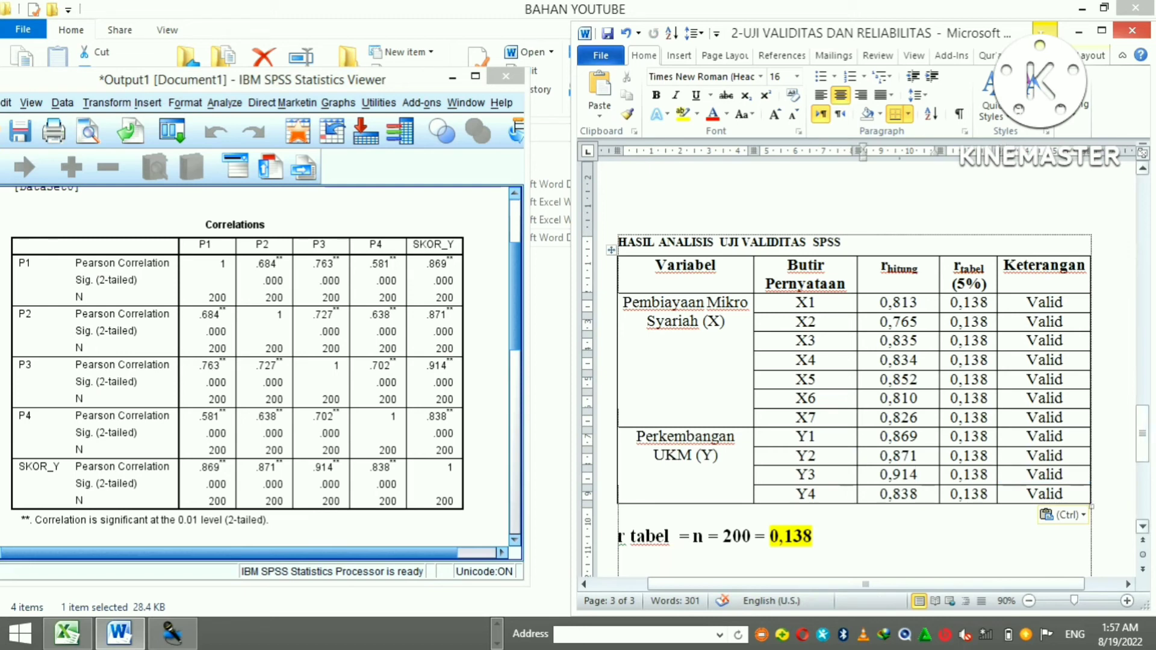
{"action": "left_click_drag", "start_coordinate": [1143, 434], "coordinate": [1143, 469]}
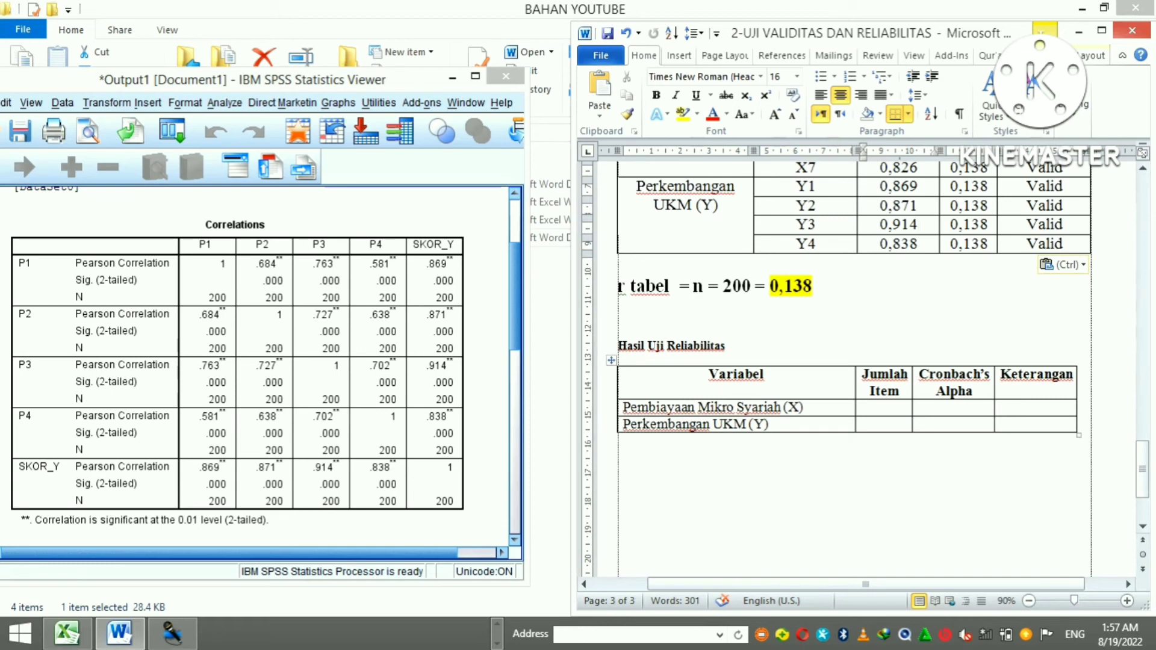
{"action": "type", "text": "7"}
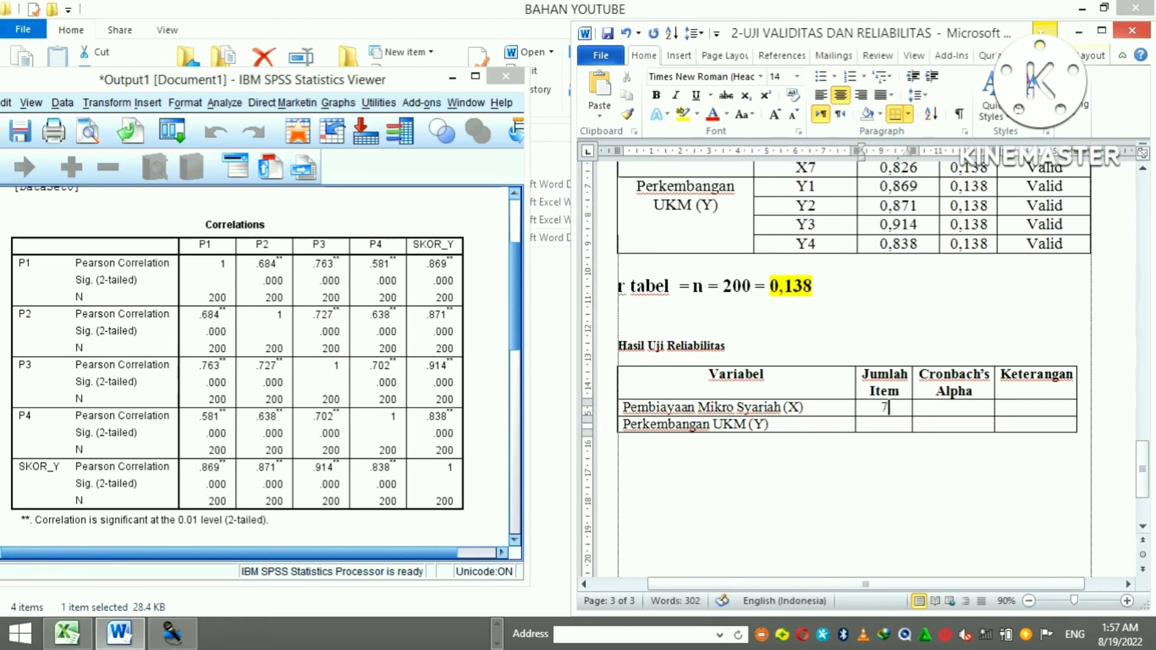
{"action": "left_click", "coordinate": [886, 425]}
{"action": "type", "text": "4"}
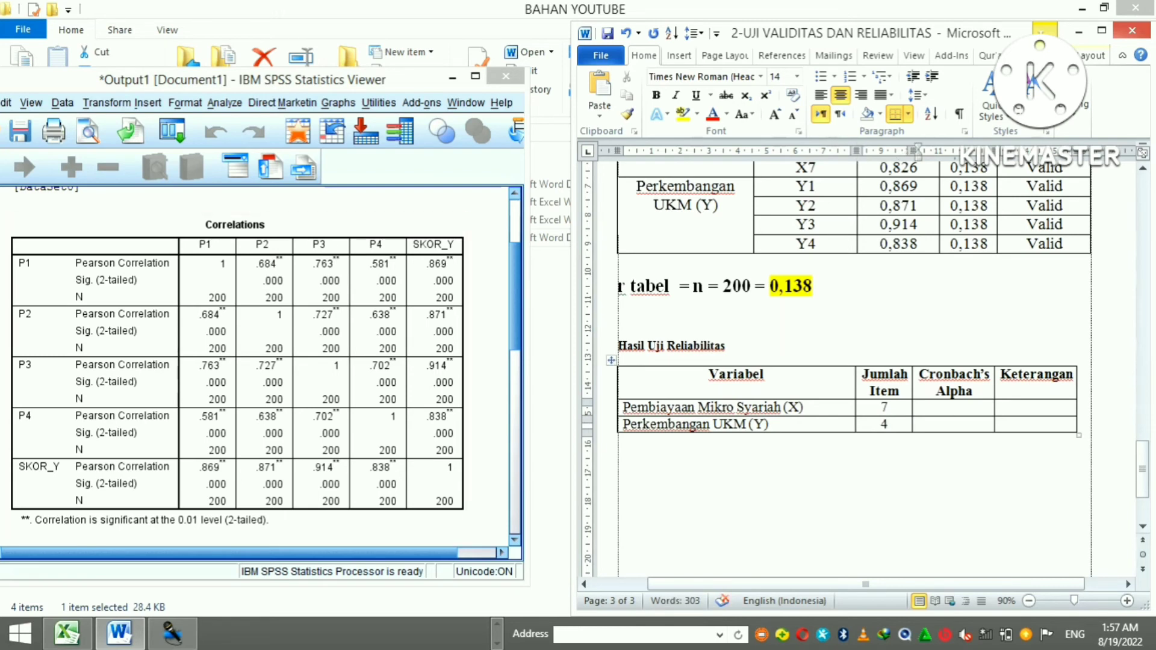
Step: Look through the open SPSS Viewer outputs and find the Reliability Statistics table for the four-item scale P1 to P4
{"action": "left_click", "coordinate": [452, 77]}
{"action": "left_click", "coordinate": [497, 625]}
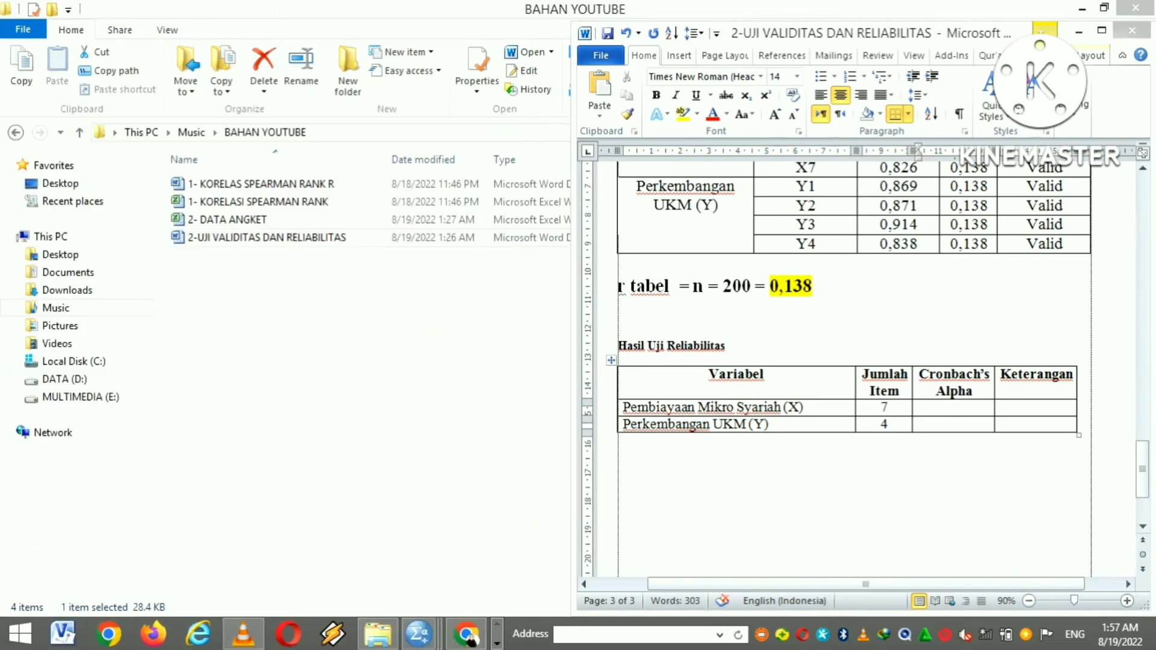
{"action": "mouse_move", "coordinate": [419, 634]}
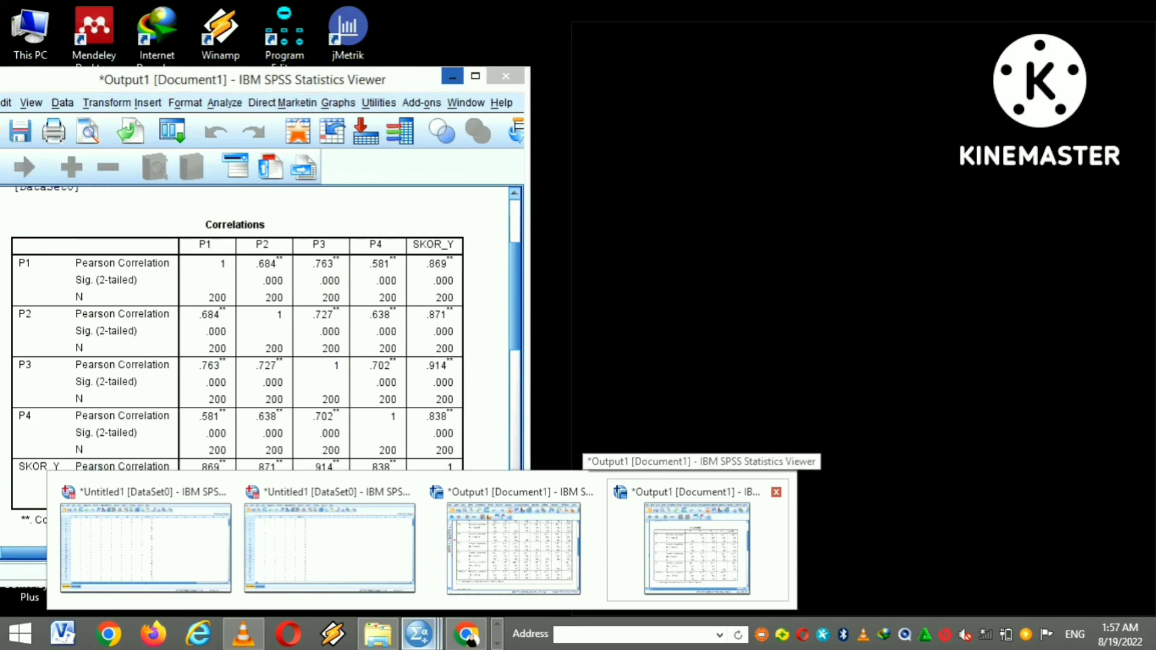
{"action": "left_click", "coordinate": [697, 548]}
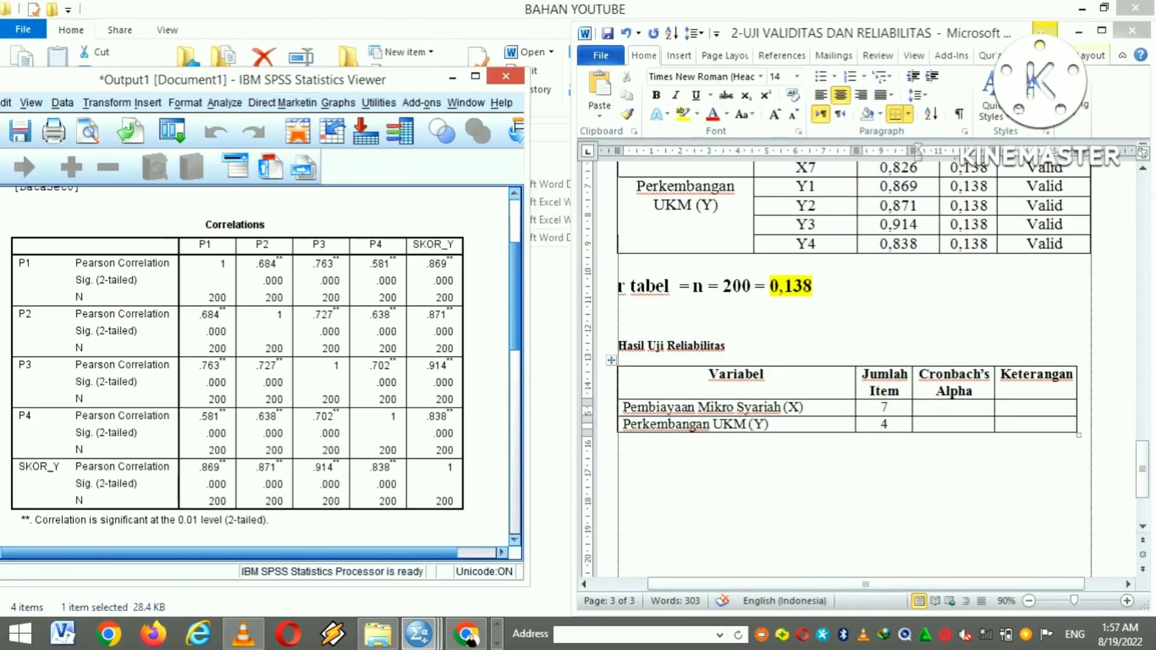
{"action": "mouse_move", "coordinate": [419, 634]}
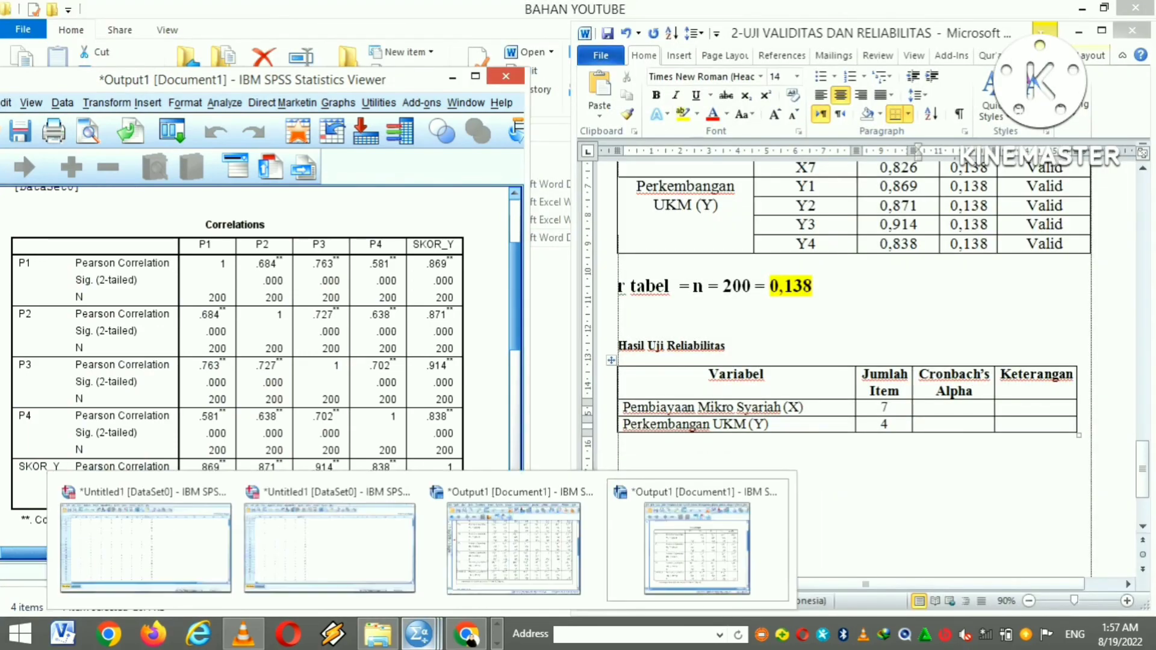
{"action": "left_click", "coordinate": [512, 542]}
{"action": "left_click_drag", "start_coordinate": [549, 286], "coordinate": [549, 394]}
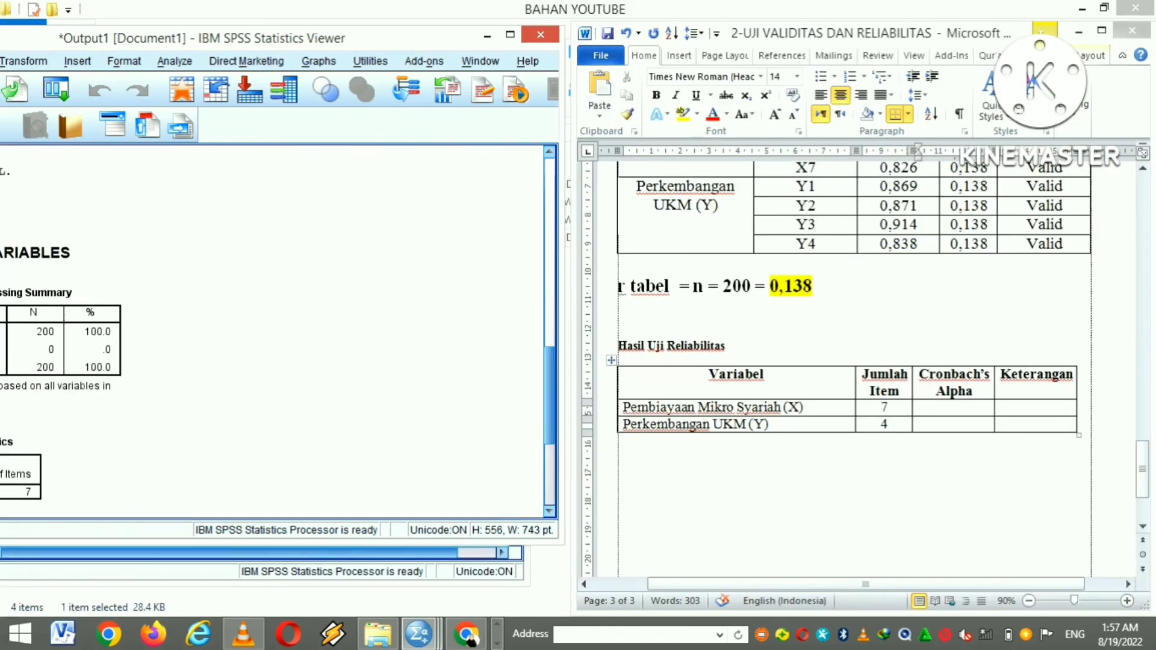
{"action": "left_click", "coordinate": [470, 572]}
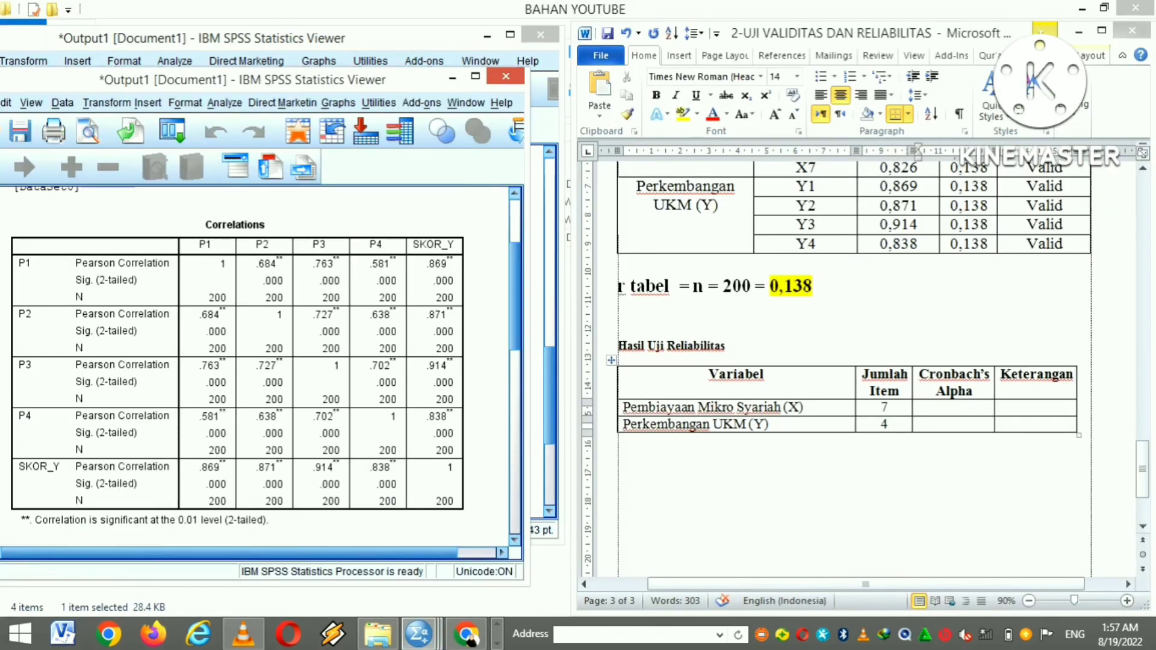
{"action": "left_click_drag", "start_coordinate": [515, 296], "coordinate": [515, 378]}
{"action": "scroll", "coordinate": [259, 361], "scroll_direction": "down", "scroll_amount": 10}
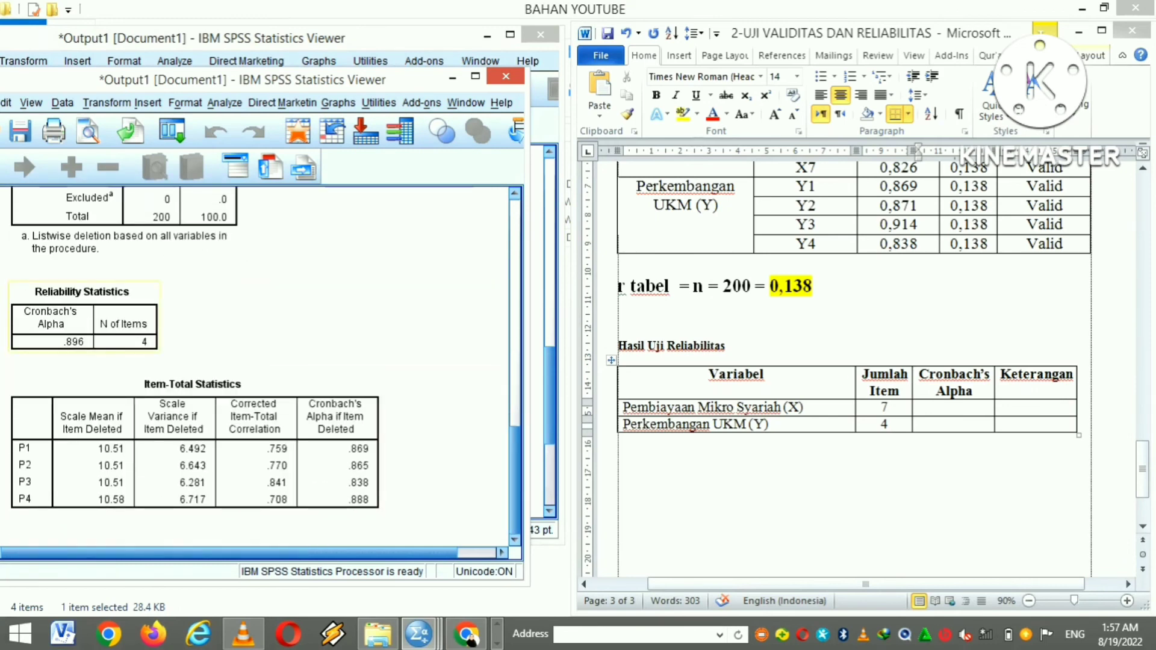
Step: In the Word reliability table, enter 0,896 as Cronbach's Alpha for Pembiayaan Mikro Syariah (X)
{"action": "left_click", "coordinate": [954, 407]}
{"action": "type", "text": "0"}
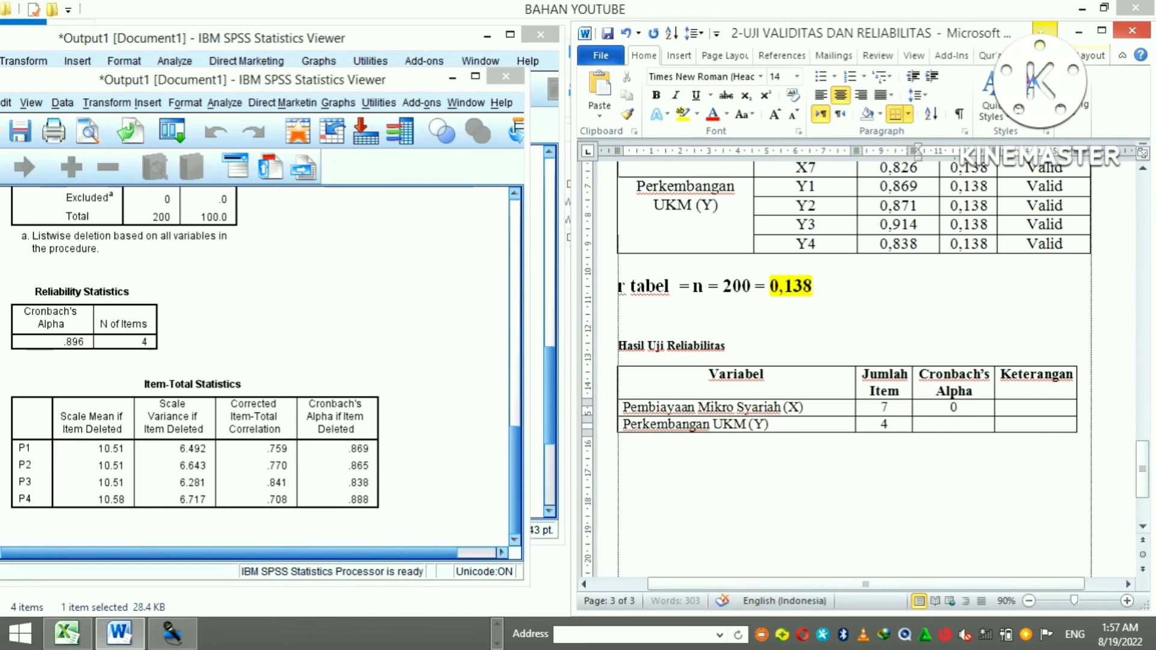
{"action": "type", "text": ",896"}
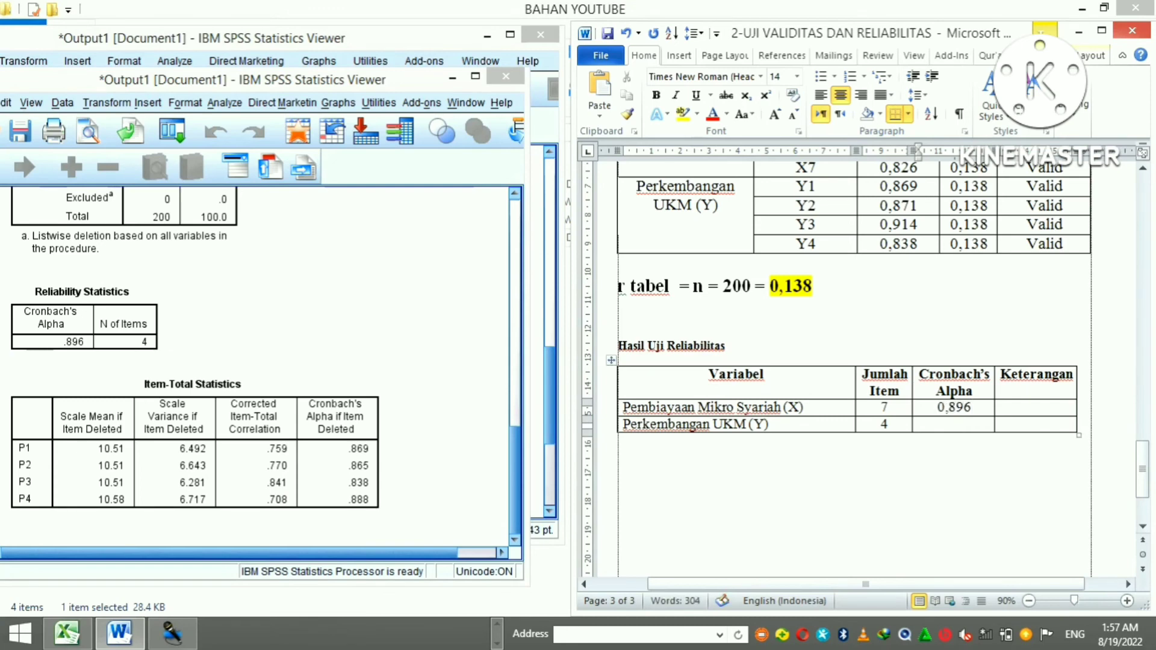
Step: Return to the four-item SPSS output and recheck which variable its Reliability Statistics table belongs to
{"action": "left_click", "coordinate": [955, 424]}
{"action": "left_click", "coordinate": [497, 625]}
{"action": "left_click", "coordinate": [422, 634]}
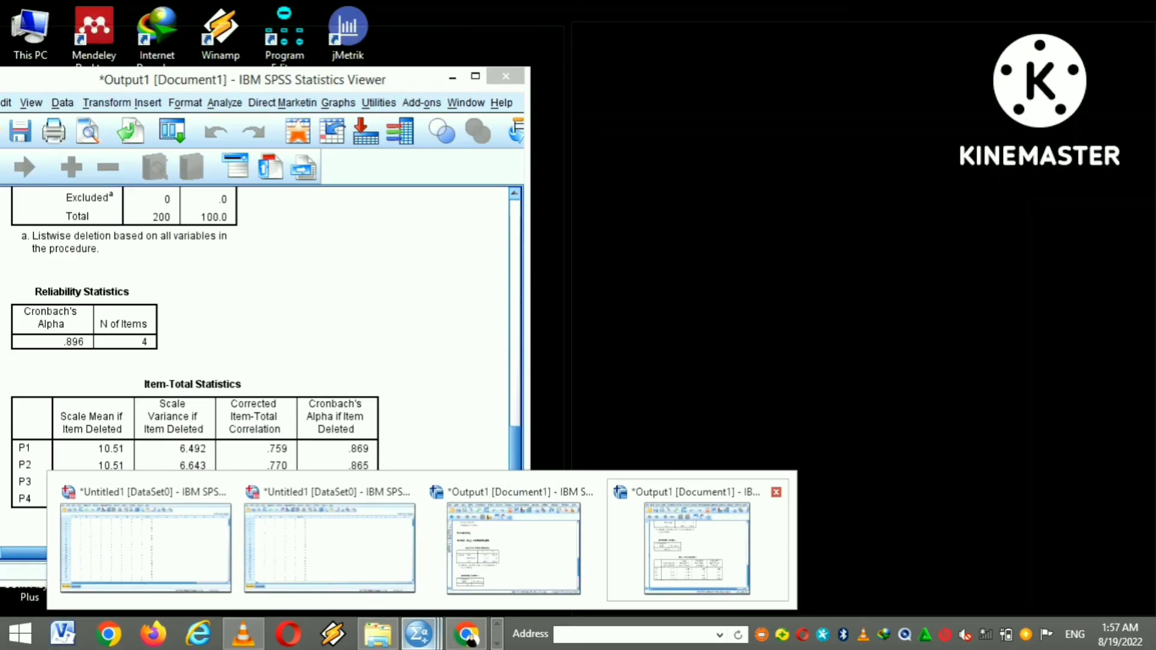
{"action": "left_click", "coordinate": [696, 545]}
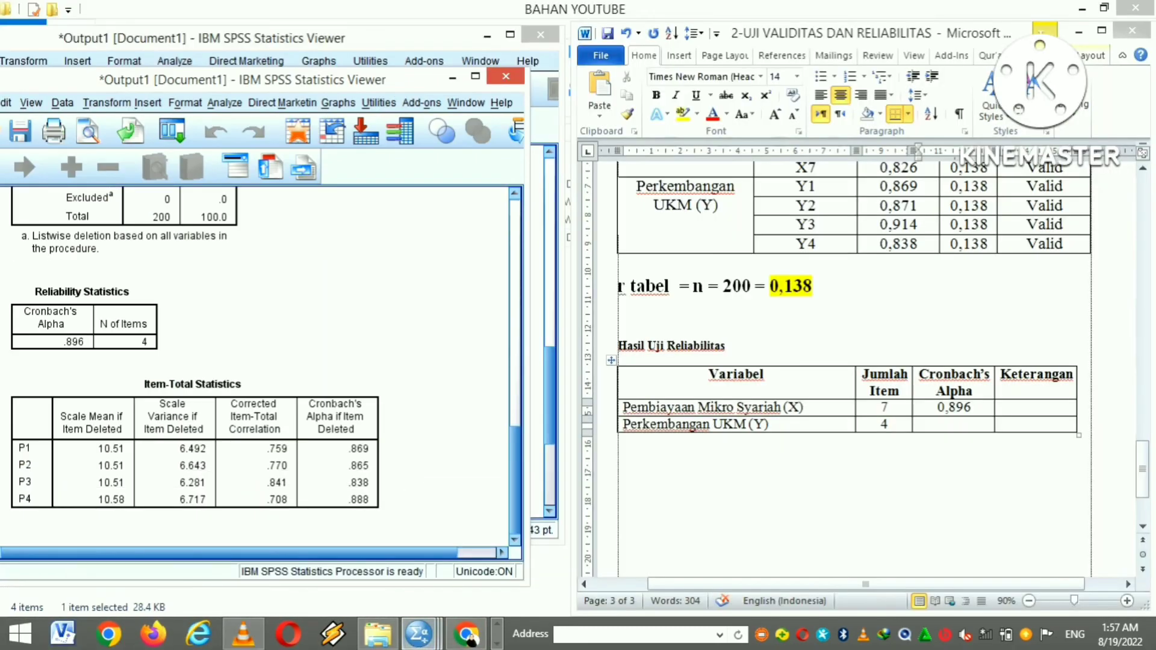
{"action": "left_click_drag", "start_coordinate": [514, 481], "coordinate": [514, 412]}
{"action": "scroll", "coordinate": [259, 362], "scroll_direction": "down", "scroll_amount": 4}
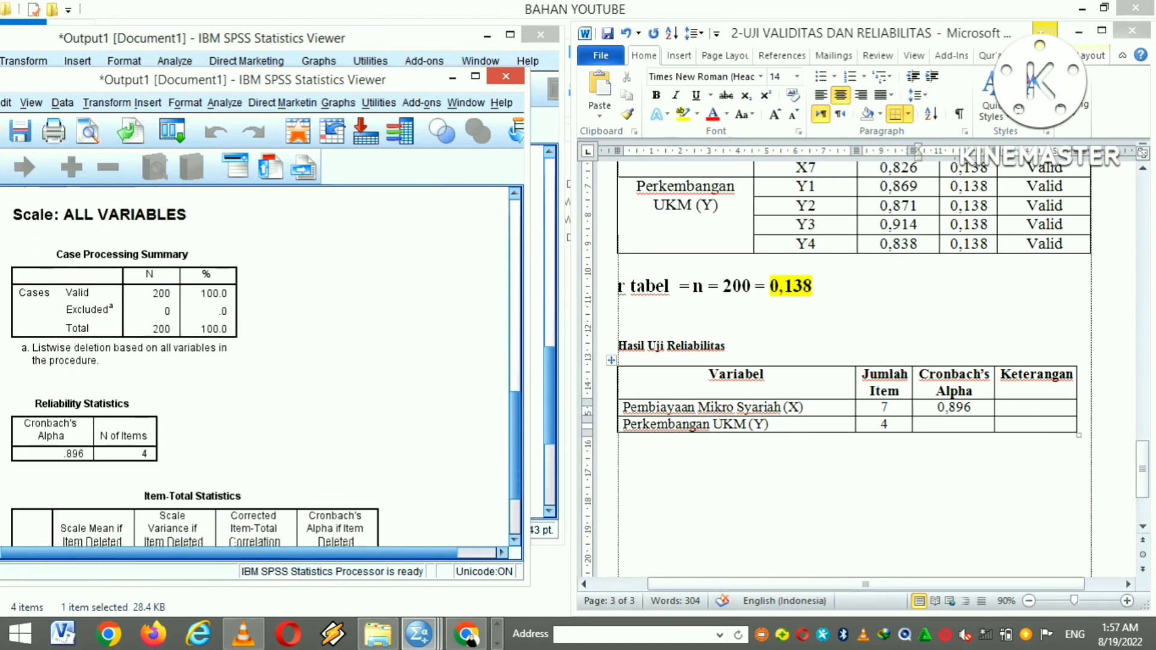
Step: In Word, copy 0,896 into the Perkembangan UKM (Y) row's Cronbach's Alpha cell and delete it from the Pembiayaan Mikro Syariah (X) row
{"action": "left_click", "coordinate": [956, 424]}
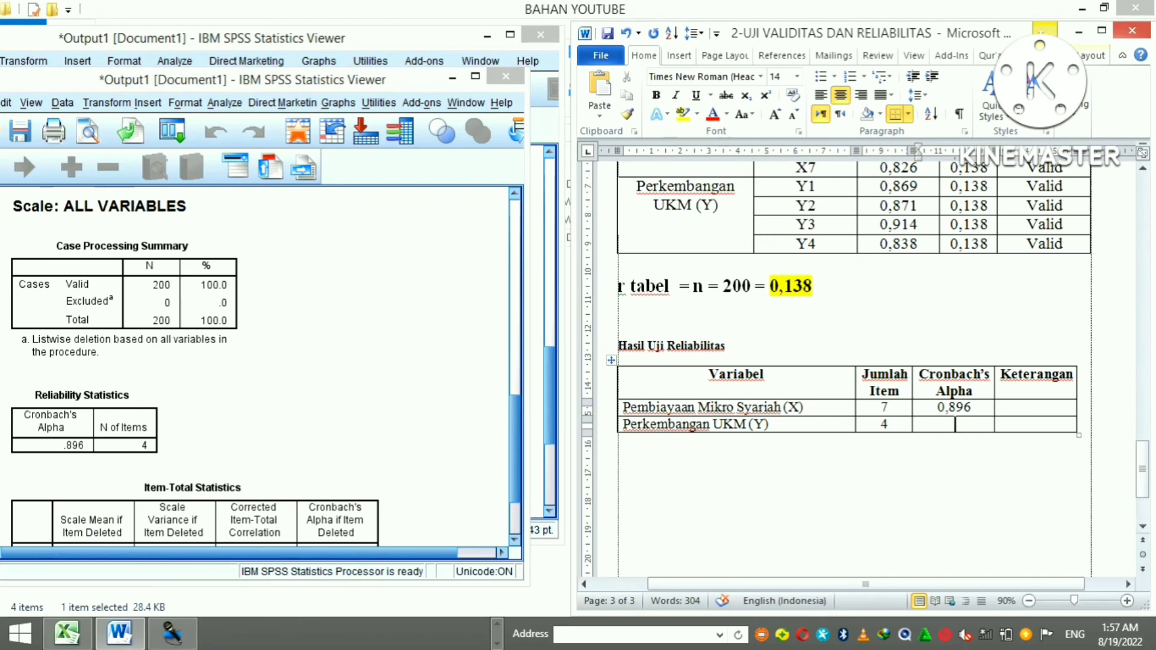
{"action": "double_click", "coordinate": [954, 407]}
{"action": "left_click", "coordinate": [954, 407]}
{"action": "left_click_drag", "start_coordinate": [972, 407], "coordinate": [938, 408]}
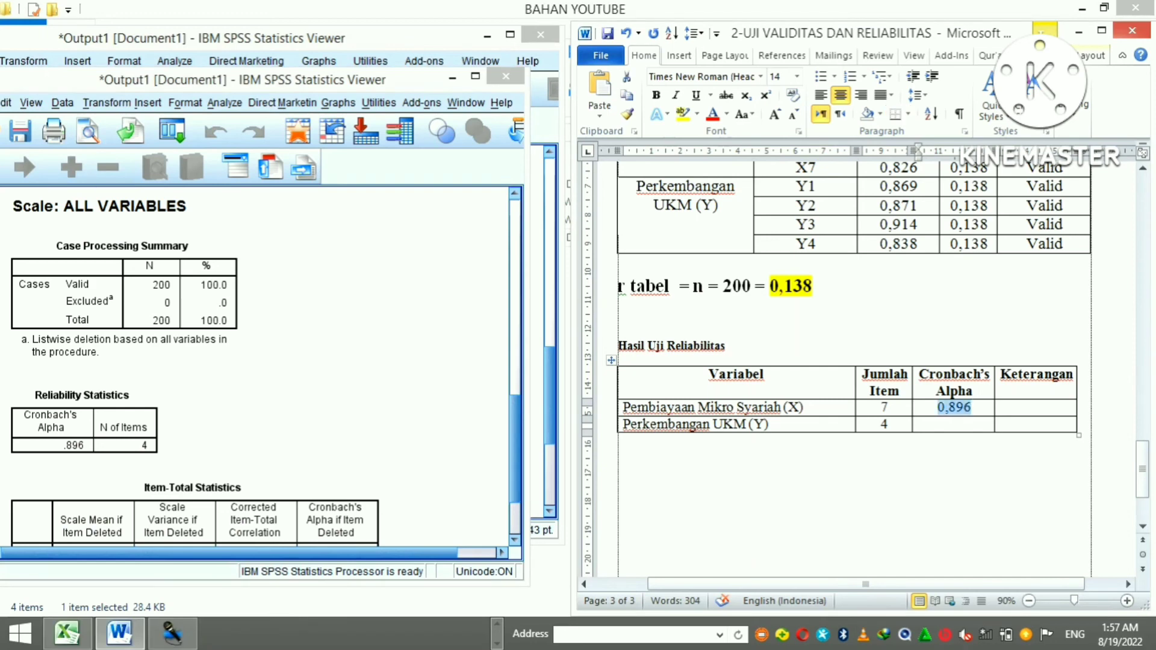
{"action": "right_click", "coordinate": [938, 408]}
{"action": "left_click", "coordinate": [964, 37]}
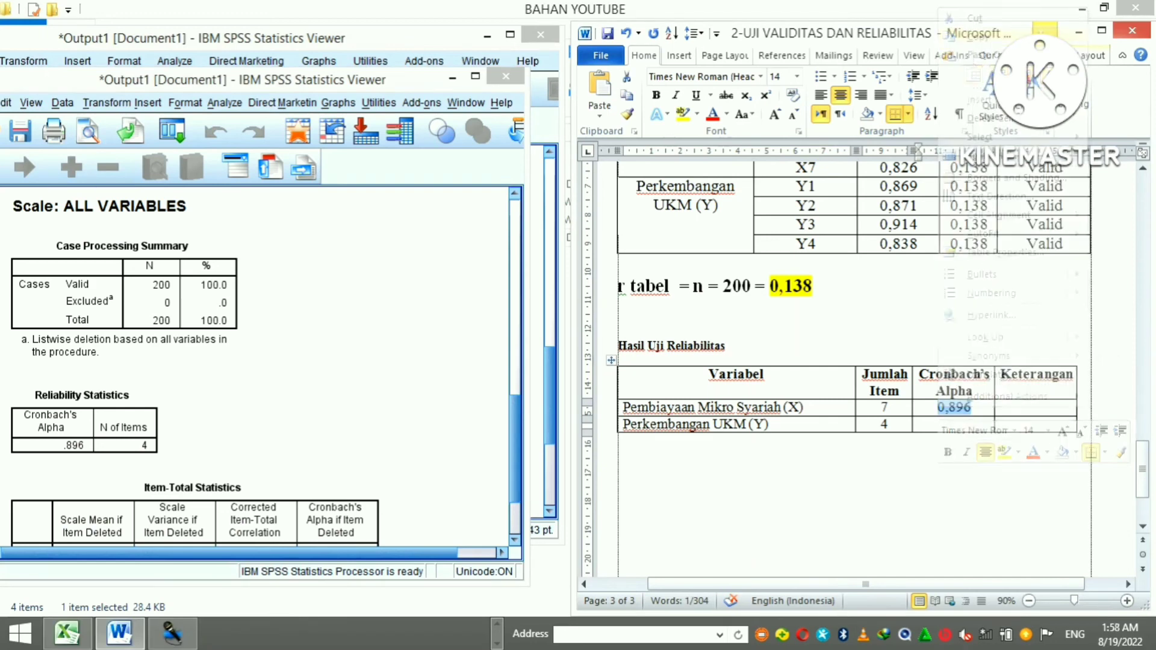
{"action": "left_click", "coordinate": [955, 424]}
{"action": "key", "text": "ctrl+v"}
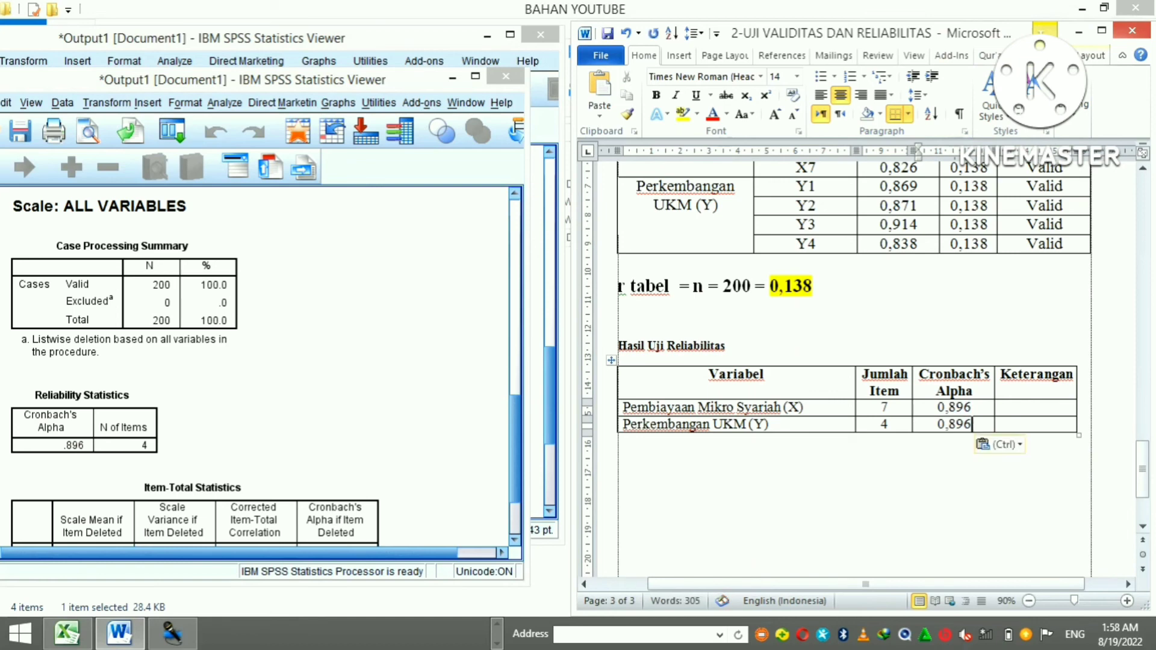
{"action": "left_click_drag", "start_coordinate": [972, 408], "coordinate": [950, 407]}
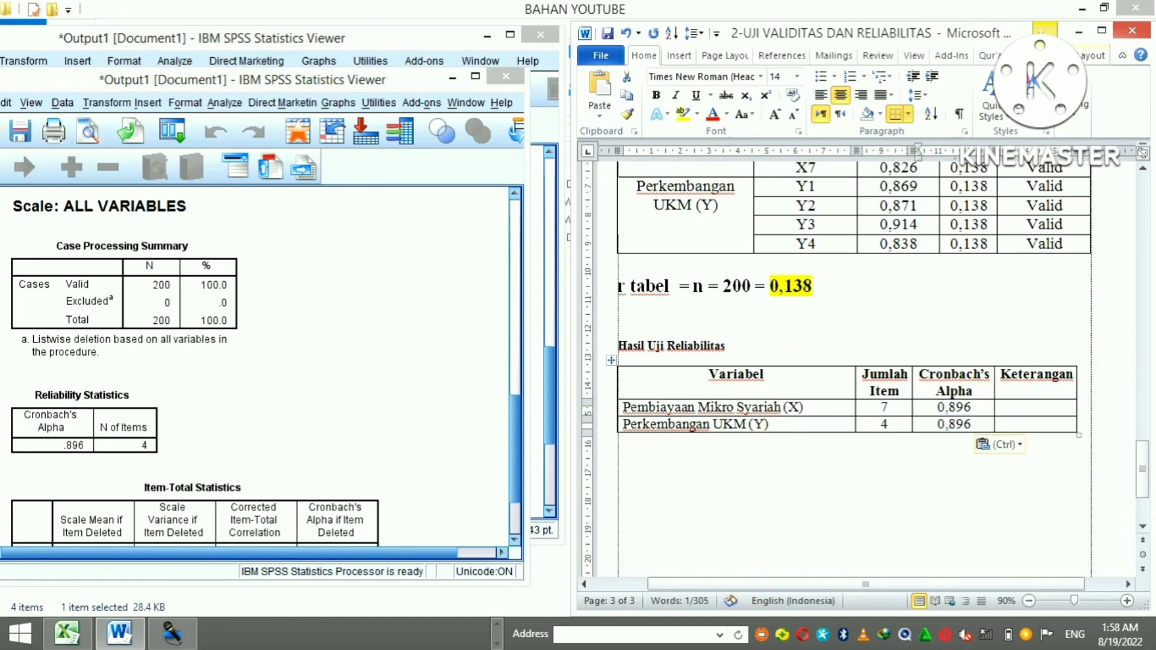
{"action": "key", "text": "Delete"}
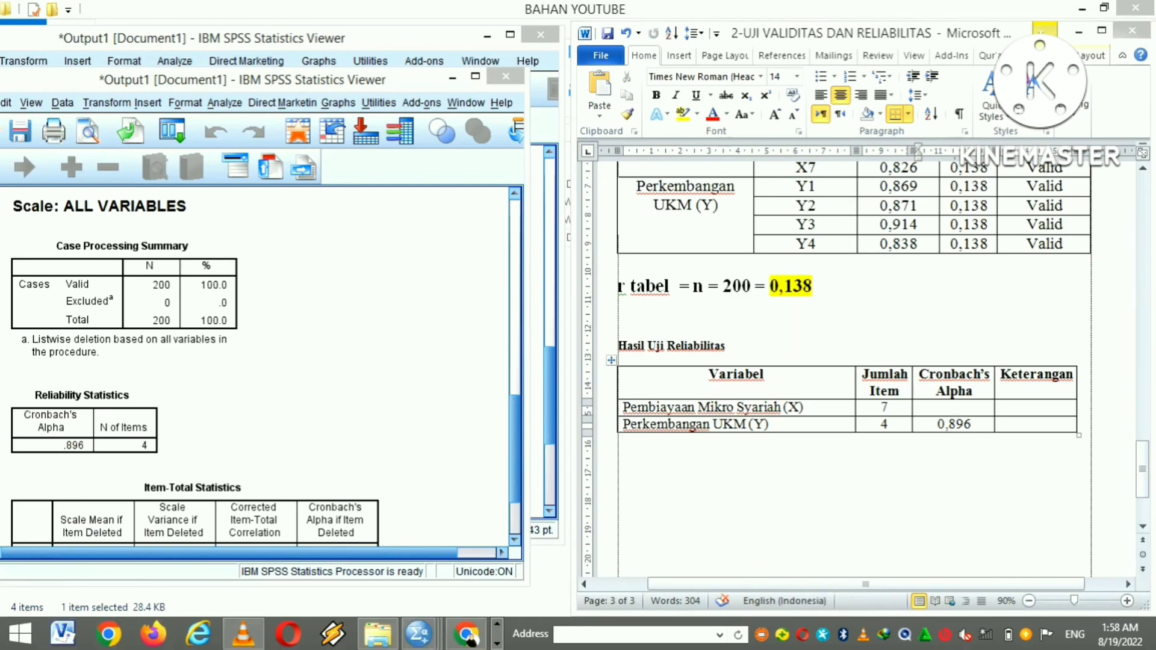
Step: Compare the two SPSS Viewer outputs, checking the seven-item reliability results against the correlations and reliability syntax of the four-item output
{"action": "mouse_move", "coordinate": [419, 633]}
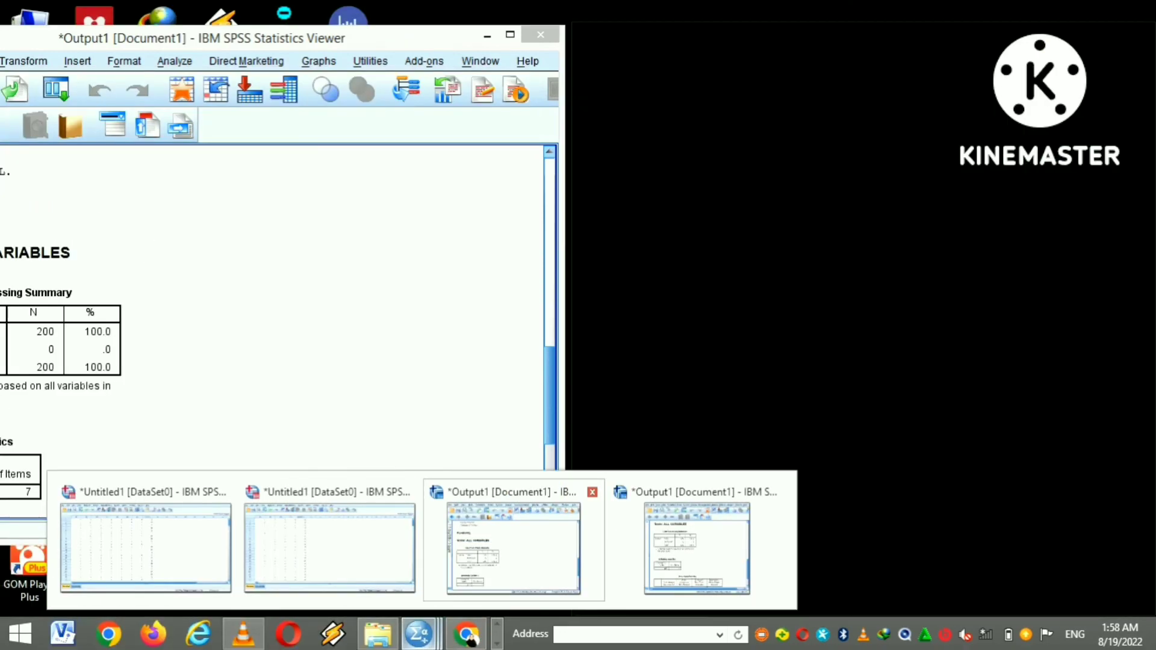
{"action": "left_click", "coordinate": [514, 545]}
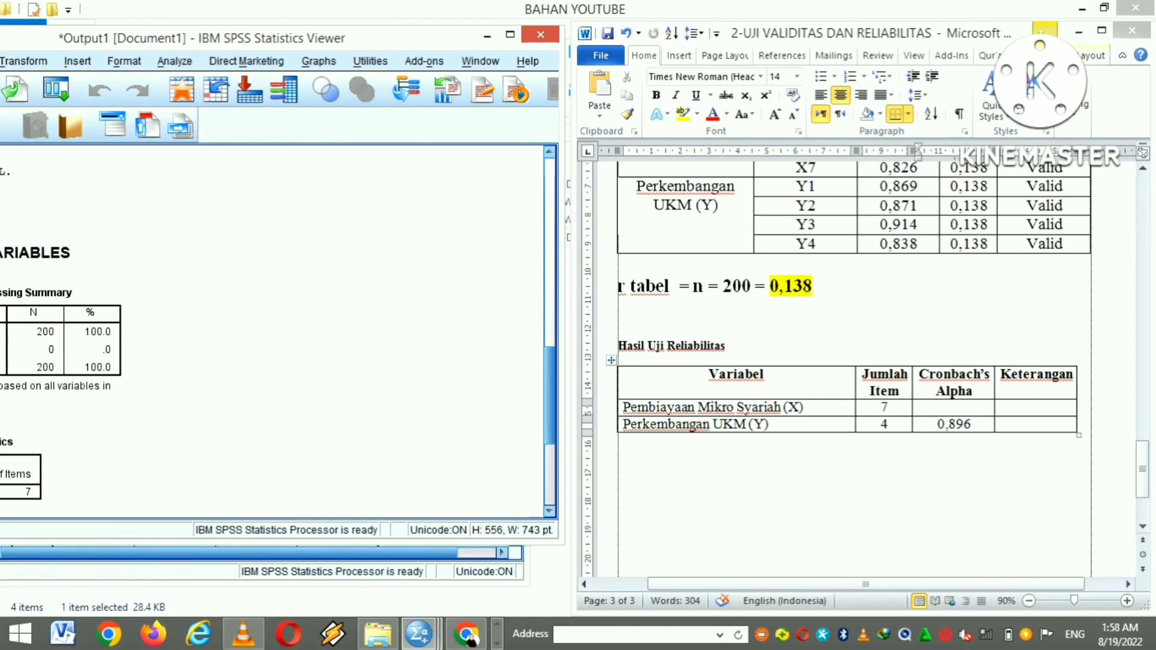
{"action": "left_click", "coordinate": [422, 553]}
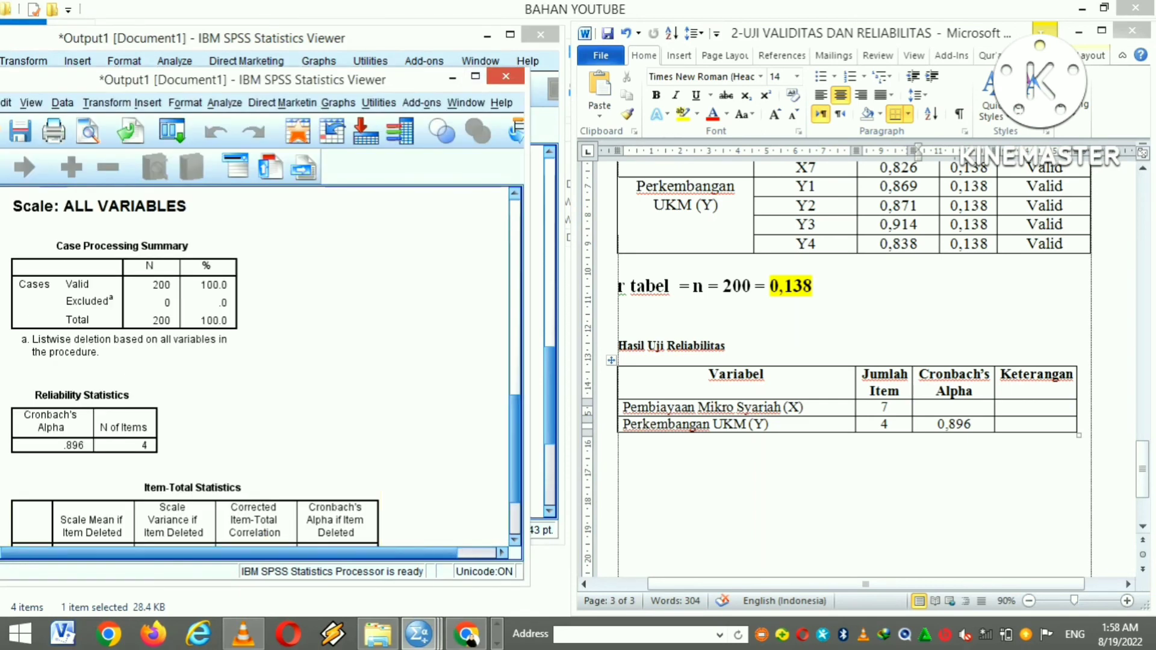
{"action": "left_click_drag", "start_coordinate": [515, 448], "coordinate": [515, 344]}
{"action": "left_click", "coordinate": [539, 346]}
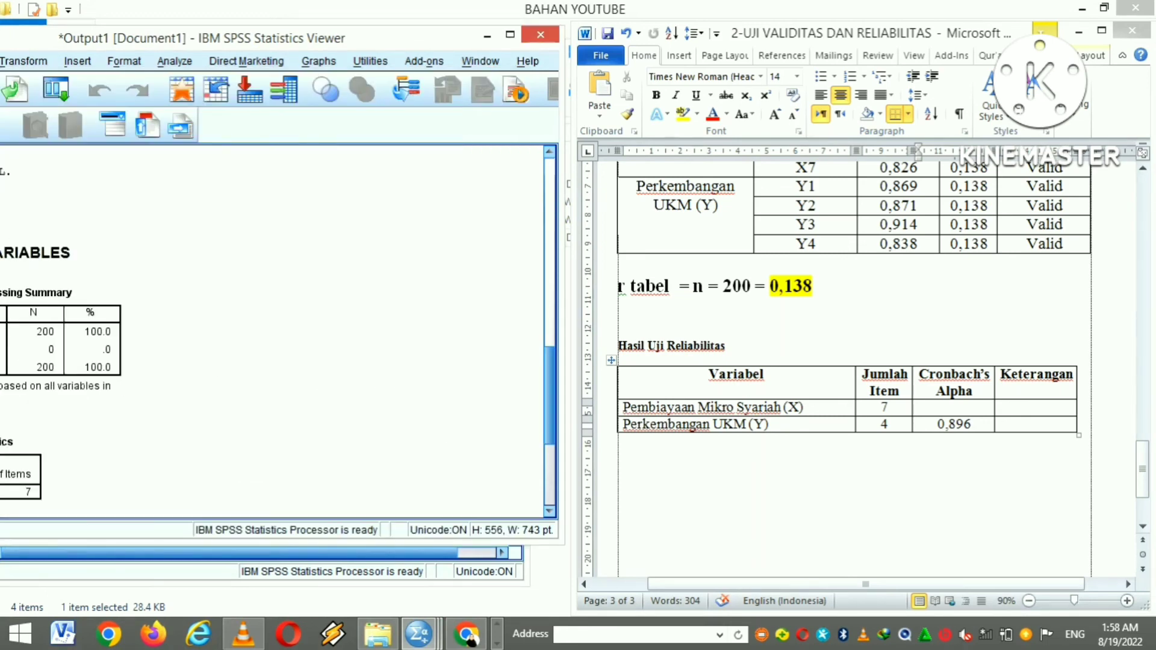
{"action": "left_click", "coordinate": [421, 553]}
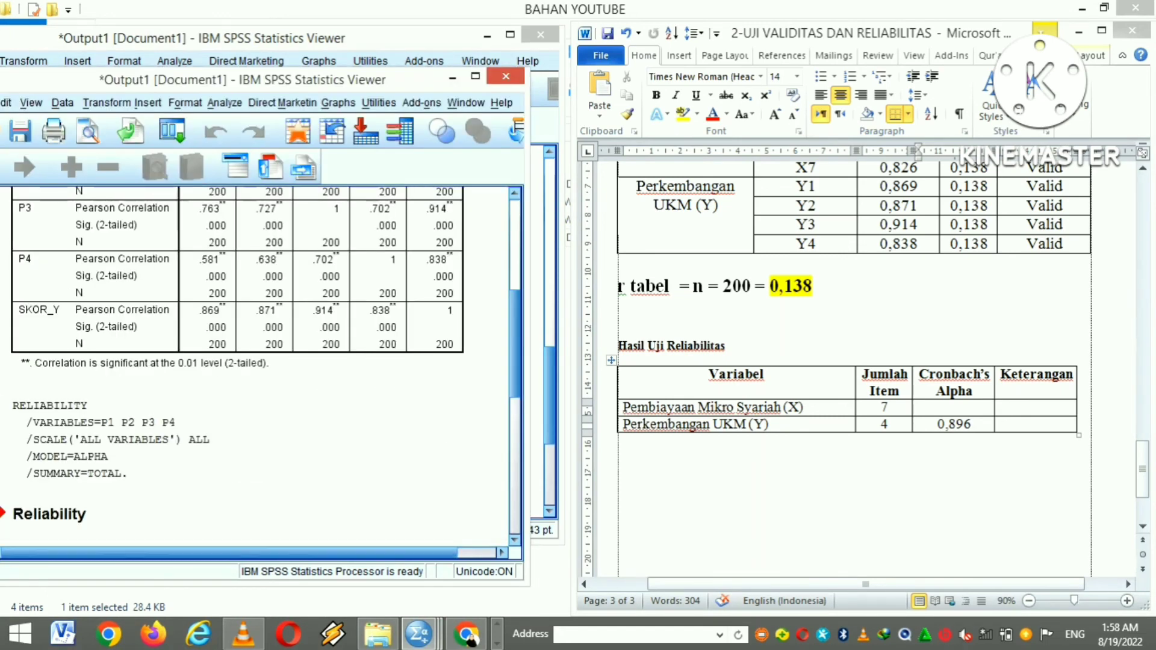
{"action": "scroll", "coordinate": [259, 368], "scroll_direction": "up", "scroll_amount": 6}
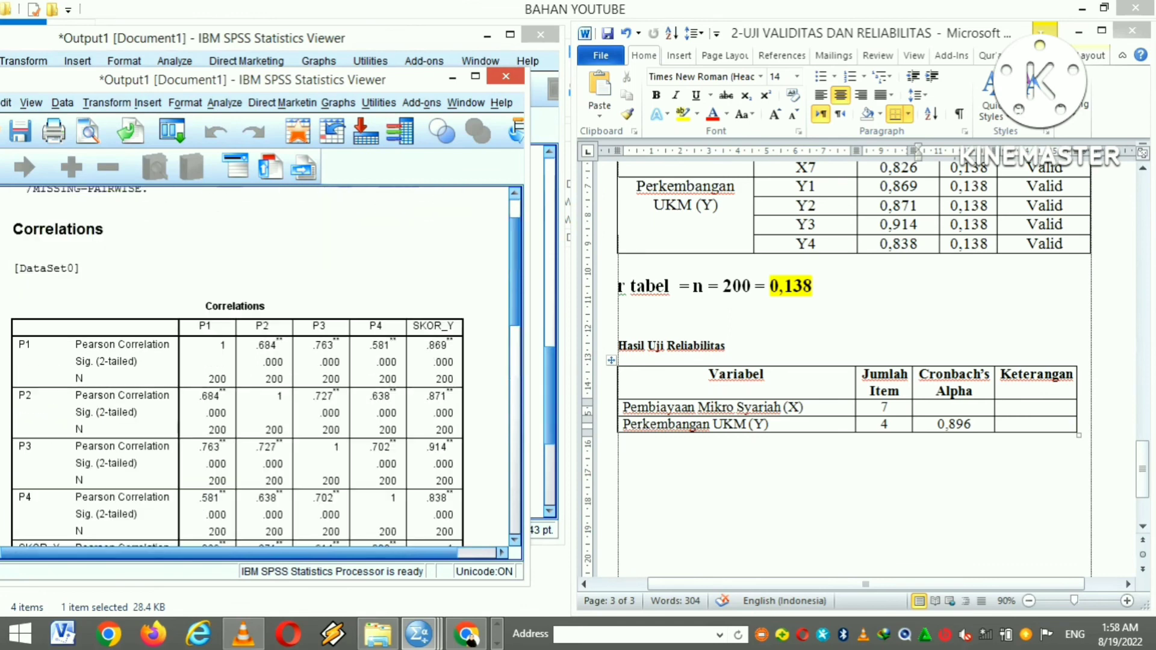
{"action": "scroll", "coordinate": [259, 367], "scroll_direction": "down", "scroll_amount": 7}
{"action": "scroll", "coordinate": [259, 367], "scroll_direction": "up", "scroll_amount": 6}
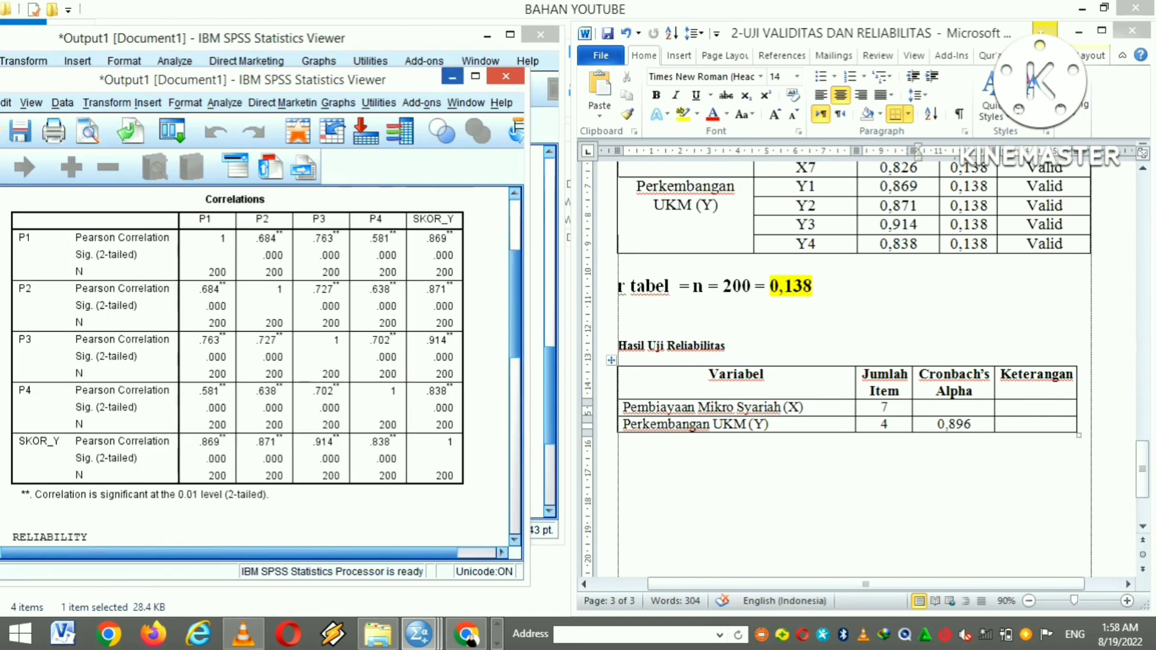
Step: Read Cronbach's Alpha in the enlarged seven-item SPSS output and enter 0,917 for Pembiayaan Mikro Syariah (X) in the Word reliability table
{"action": "left_click", "coordinate": [452, 77]}
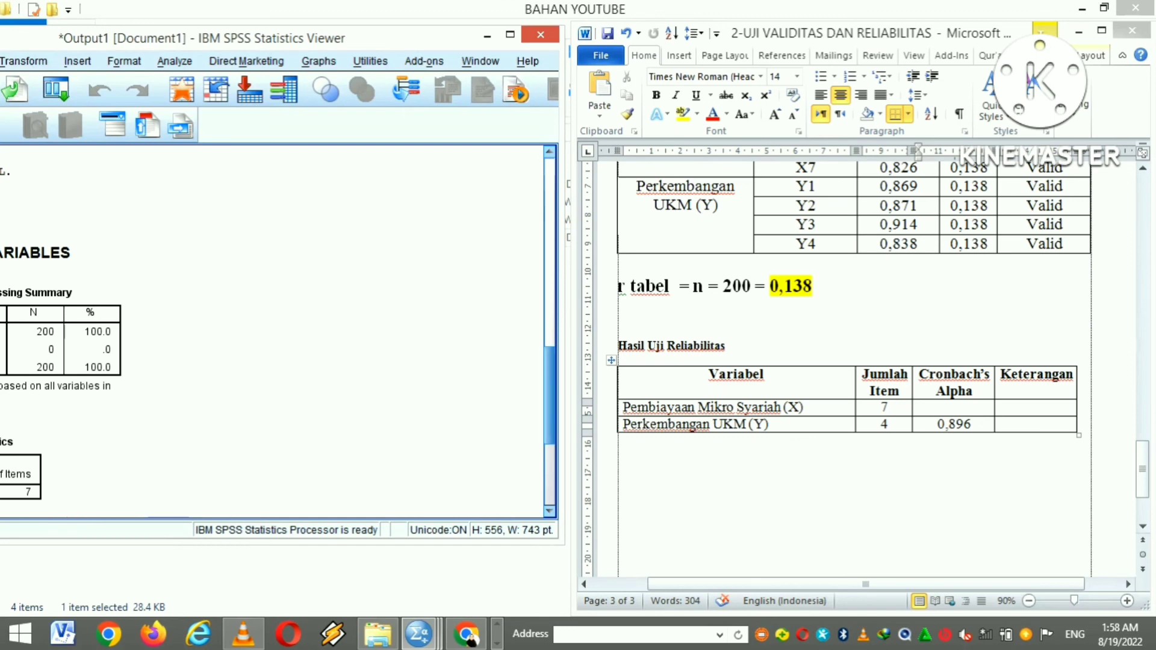
{"action": "left_click", "coordinate": [511, 35]}
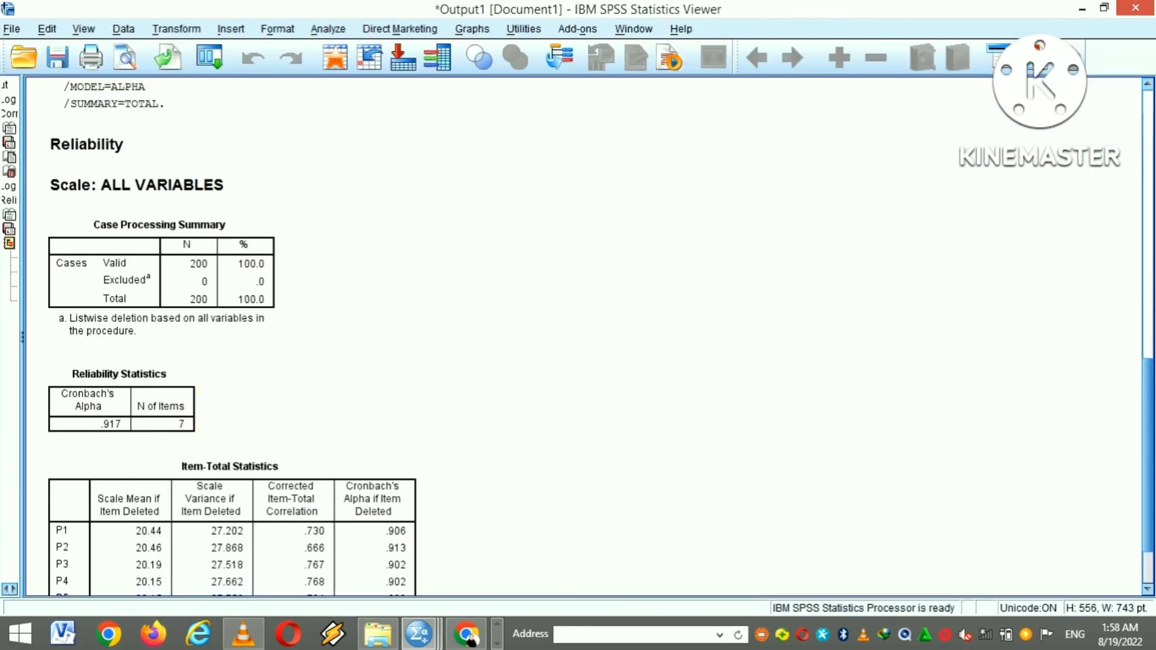
{"action": "left_click", "coordinate": [1105, 8]}
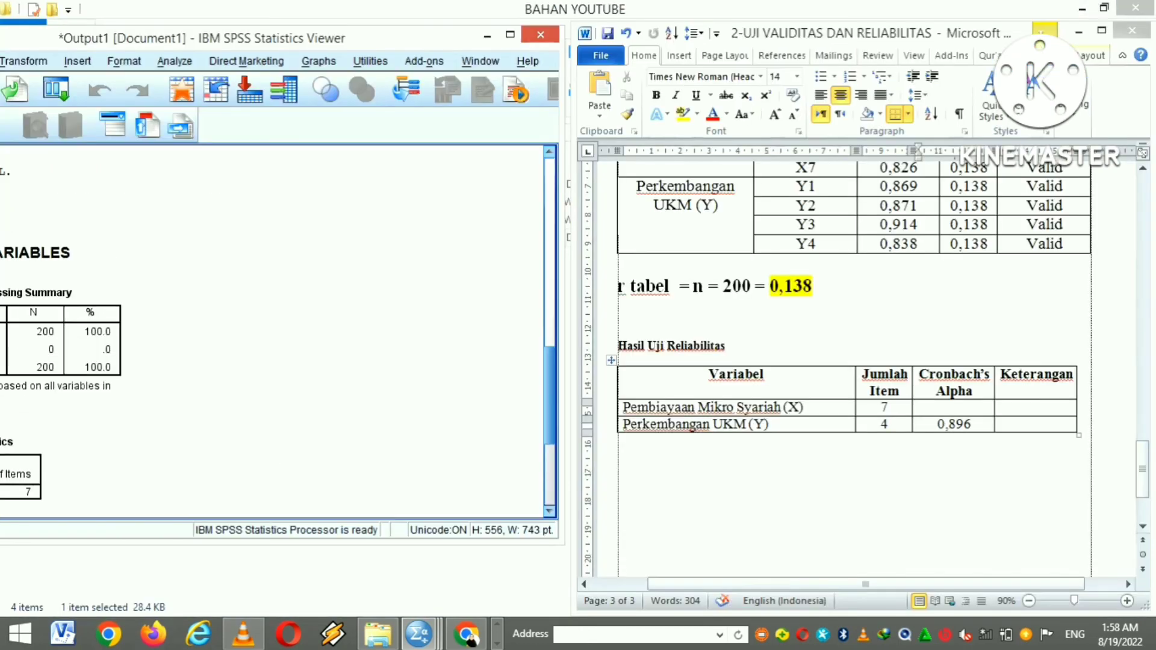
{"action": "left_click", "coordinate": [954, 407]}
{"action": "type", "text": "0,9"}
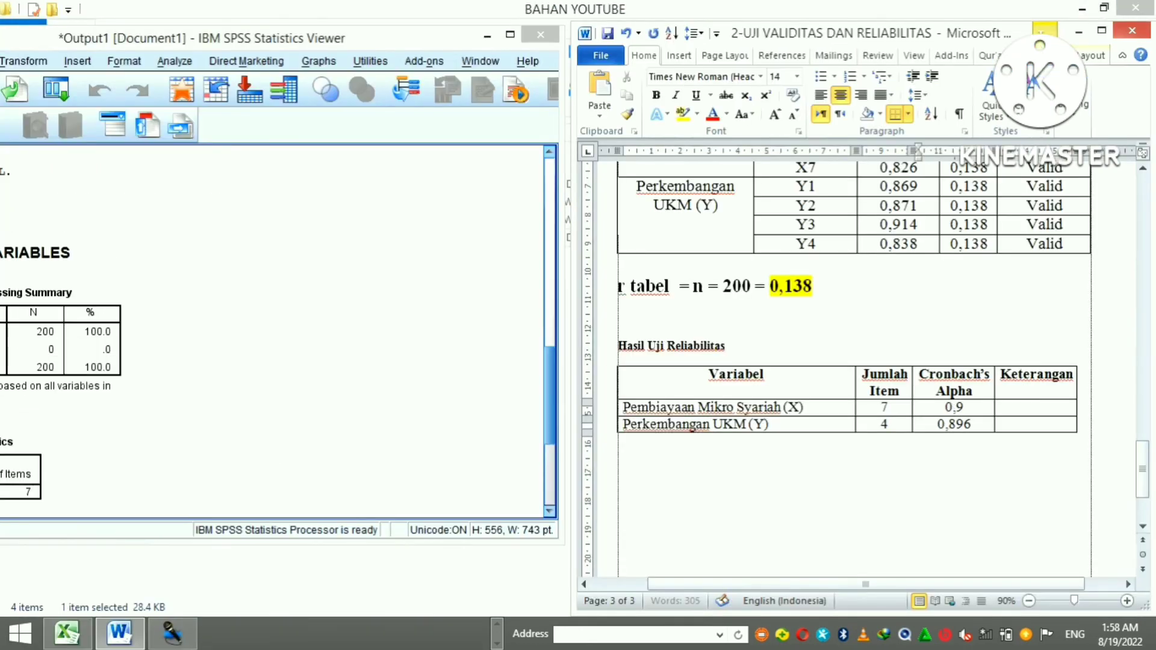
{"action": "type", "text": "17"}
{"action": "mouse_move", "coordinate": [1143, 470]}
{"action": "left_mouse_down"}
{"action": "mouse_move", "coordinate": [1143, 362]}
{"action": "mouse_move", "coordinate": [1143, 455]}
{"action": "left_mouse_up"}
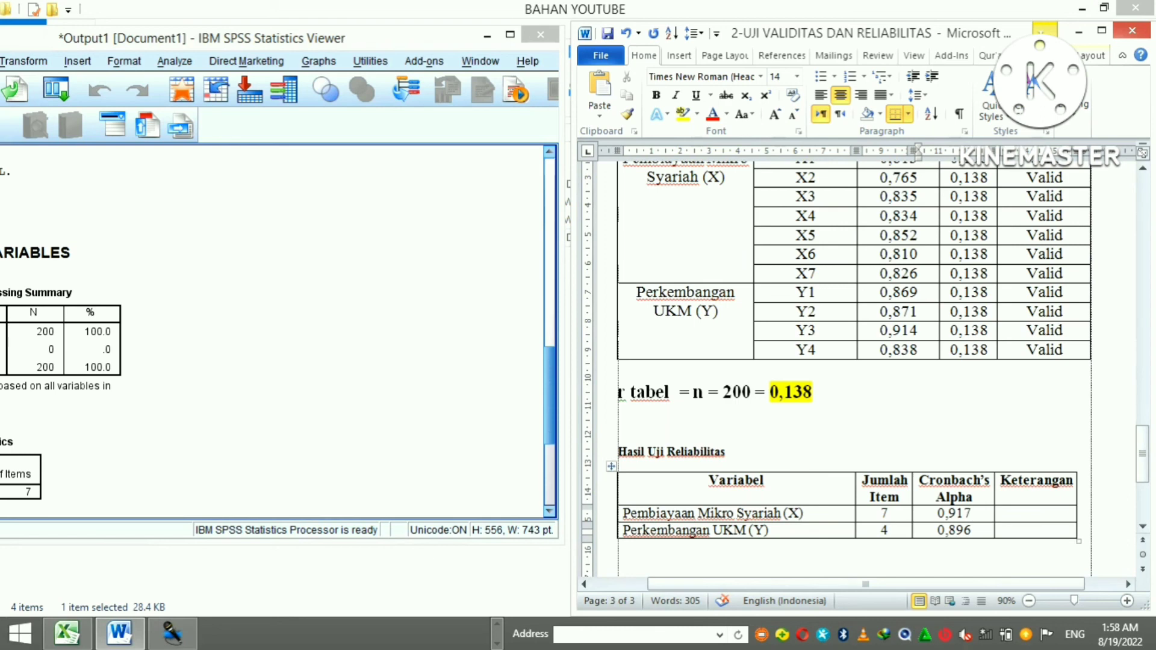
{"action": "left_click", "coordinate": [971, 513]}
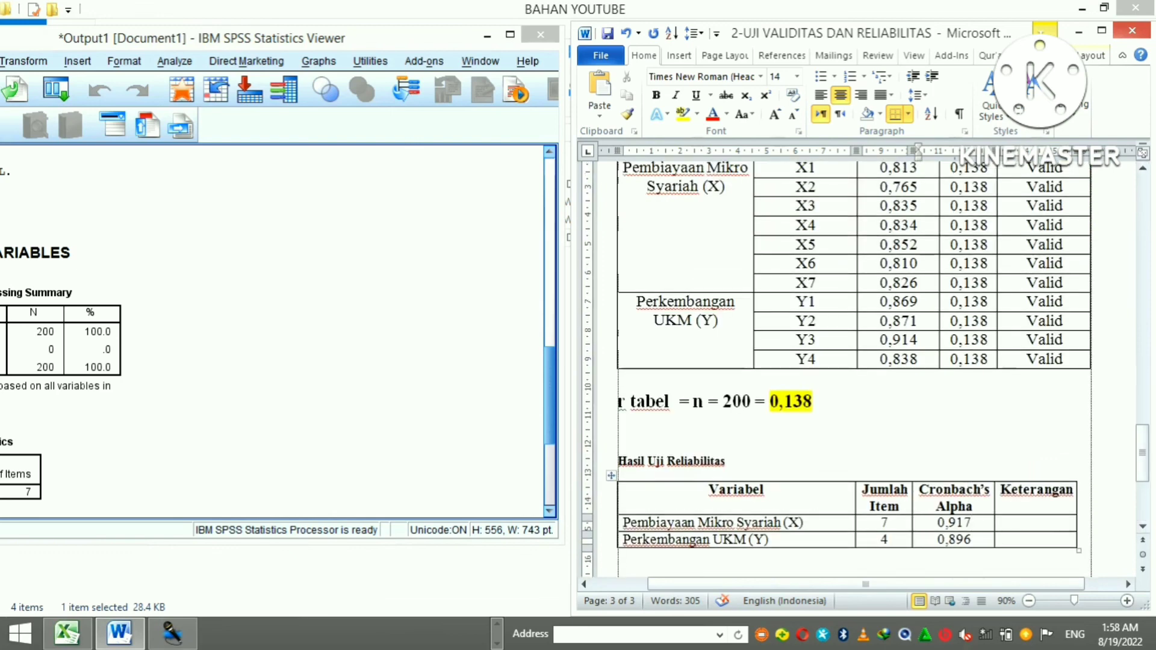
Step: Enter Reliabel/Handal as the Keterangan for Pembiayaan Mikro Syariah (X) and copy it into the Perkembangan UKM (Y) row
{"action": "type", "text": "Ree"}
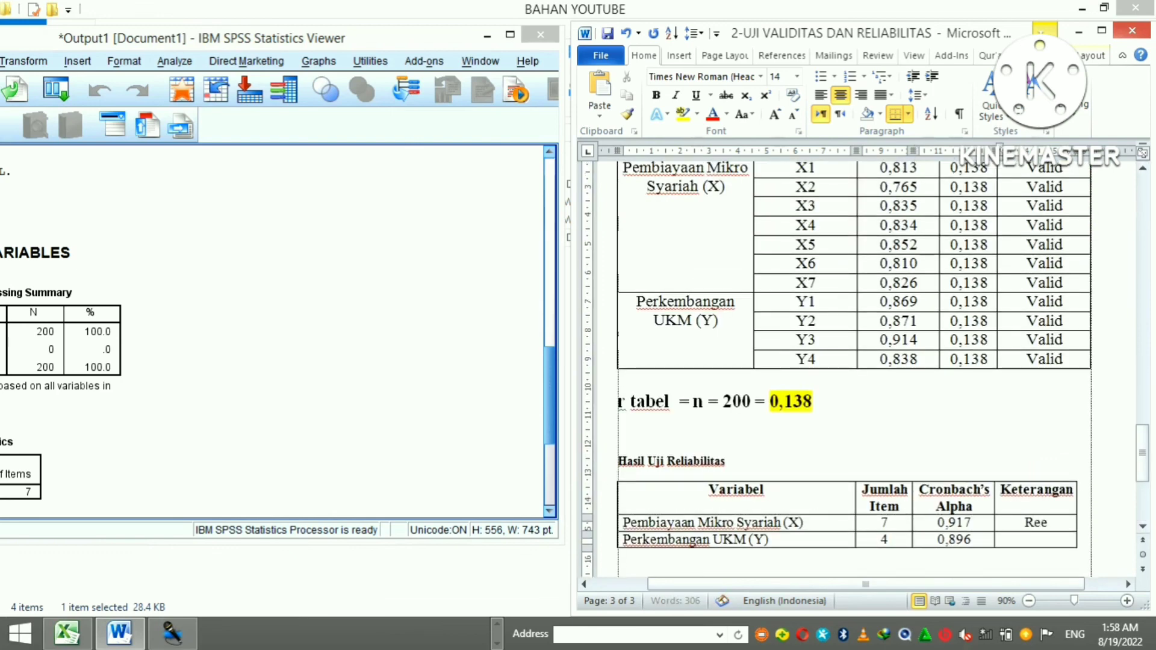
{"action": "type", "text": "liabel/Handal"}
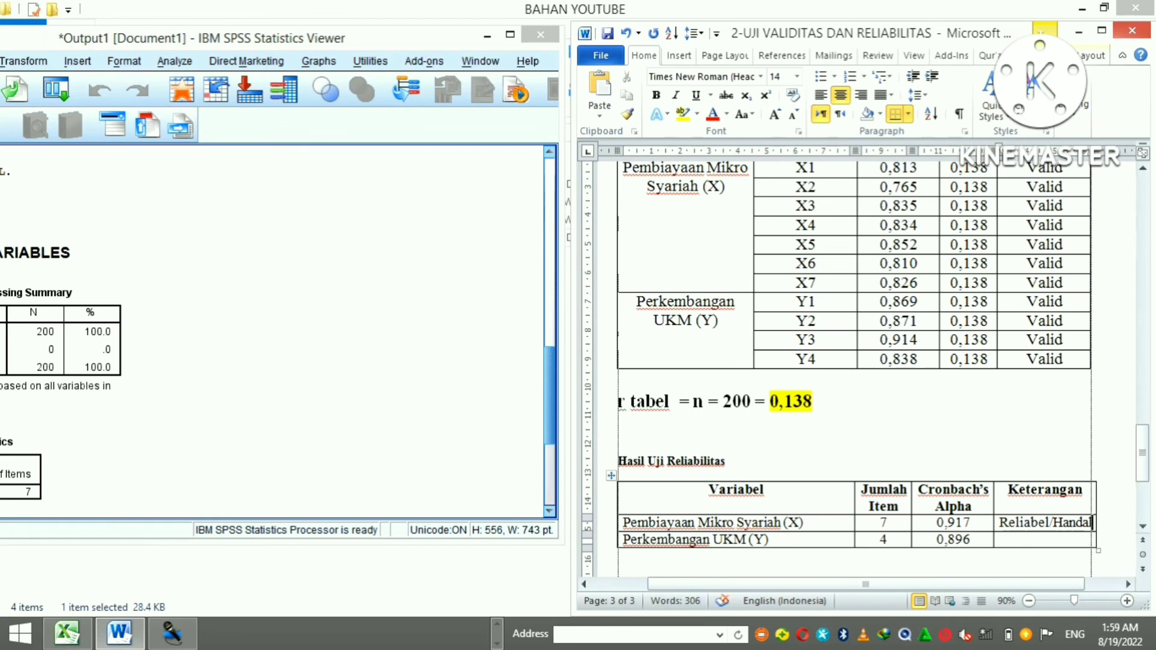
{"action": "key", "text": "shift+Home"}
{"action": "key", "text": "ctrl+c"}
{"action": "right_click", "coordinate": [1072, 525]}
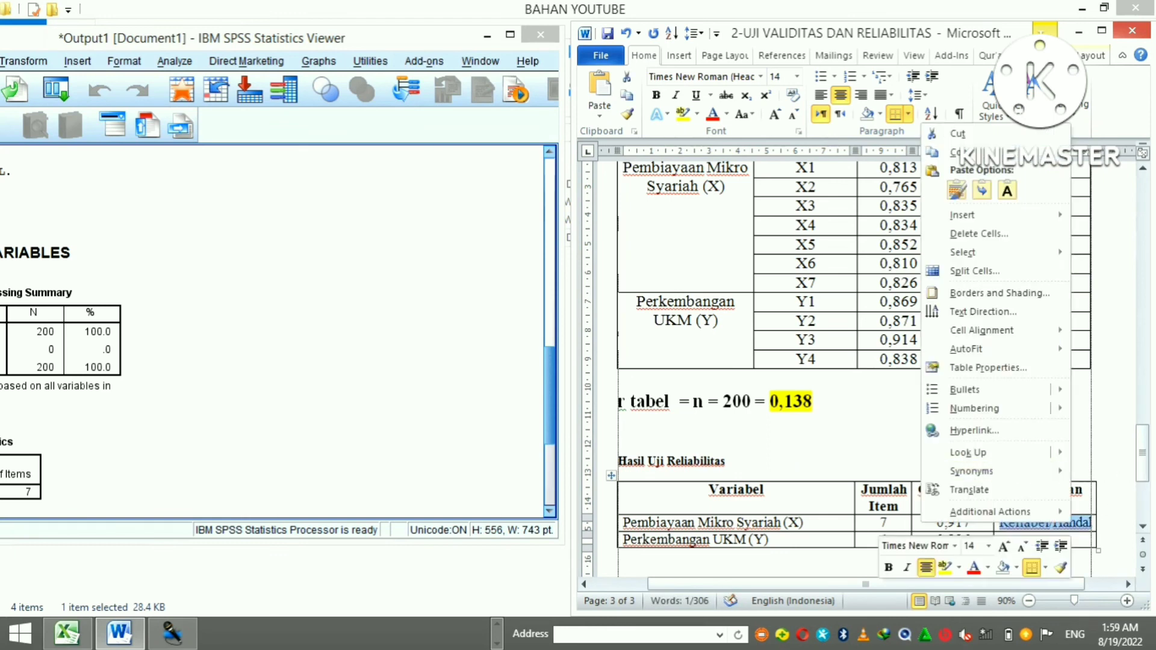
{"action": "left_click", "coordinate": [988, 151]}
{"action": "left_click", "coordinate": [1047, 540]}
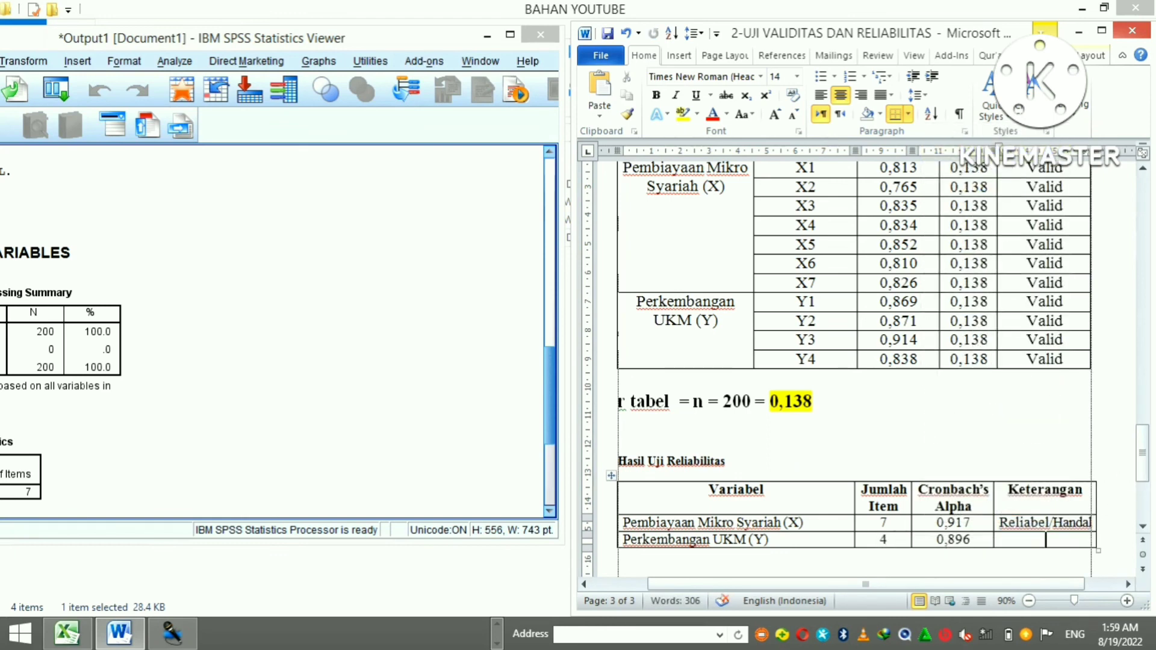
{"action": "key", "text": "ctrl+v"}
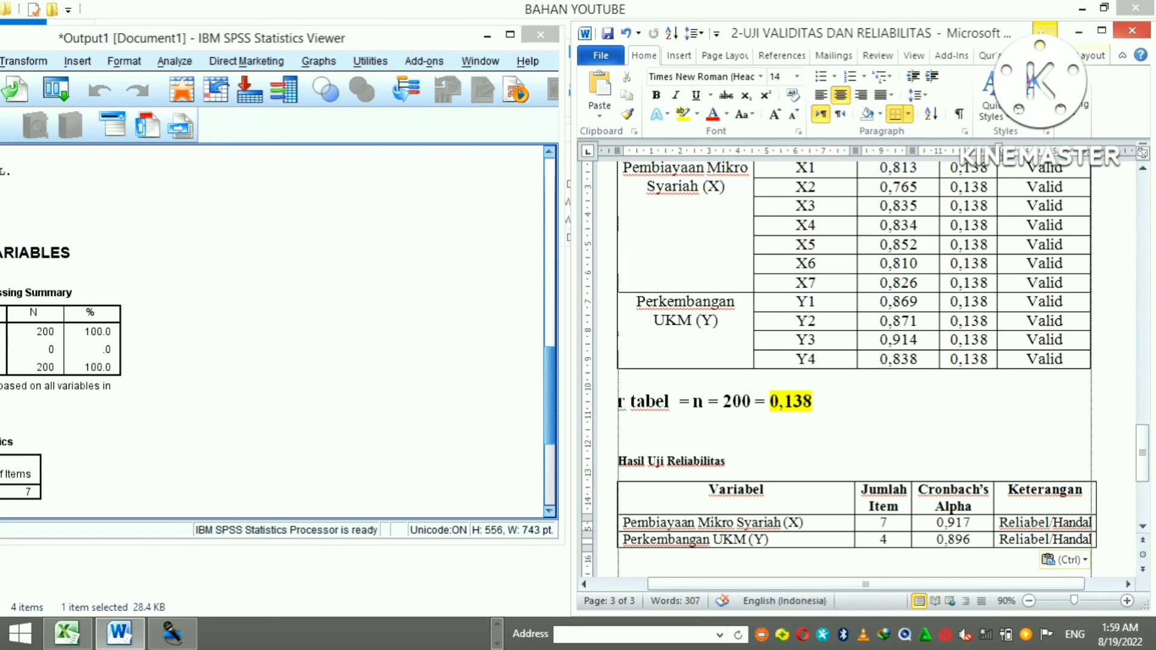
Step: Maximize the Word document window and review the document from its title to the Pengujian Instrumen section
{"action": "left_click", "coordinate": [1143, 453]}
{"action": "left_click_drag", "start_coordinate": [1143, 453], "coordinate": [1143, 203]}
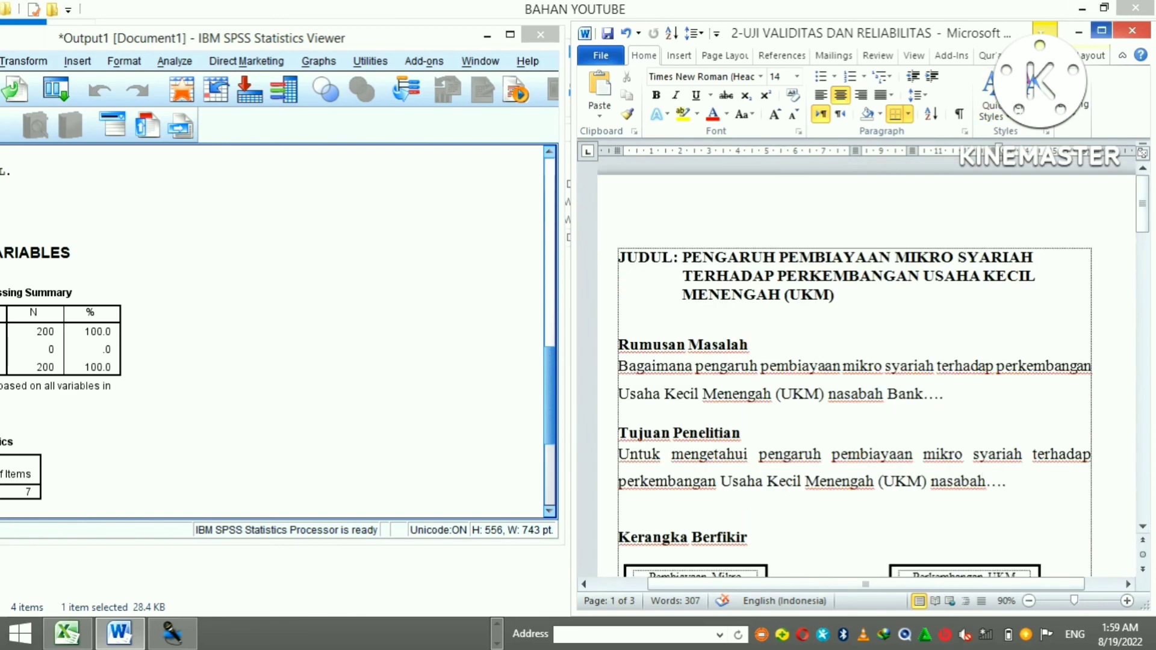
{"action": "left_click", "coordinate": [1102, 30]}
{"action": "left_click_drag", "start_coordinate": [1149, 203], "coordinate": [1149, 319]}
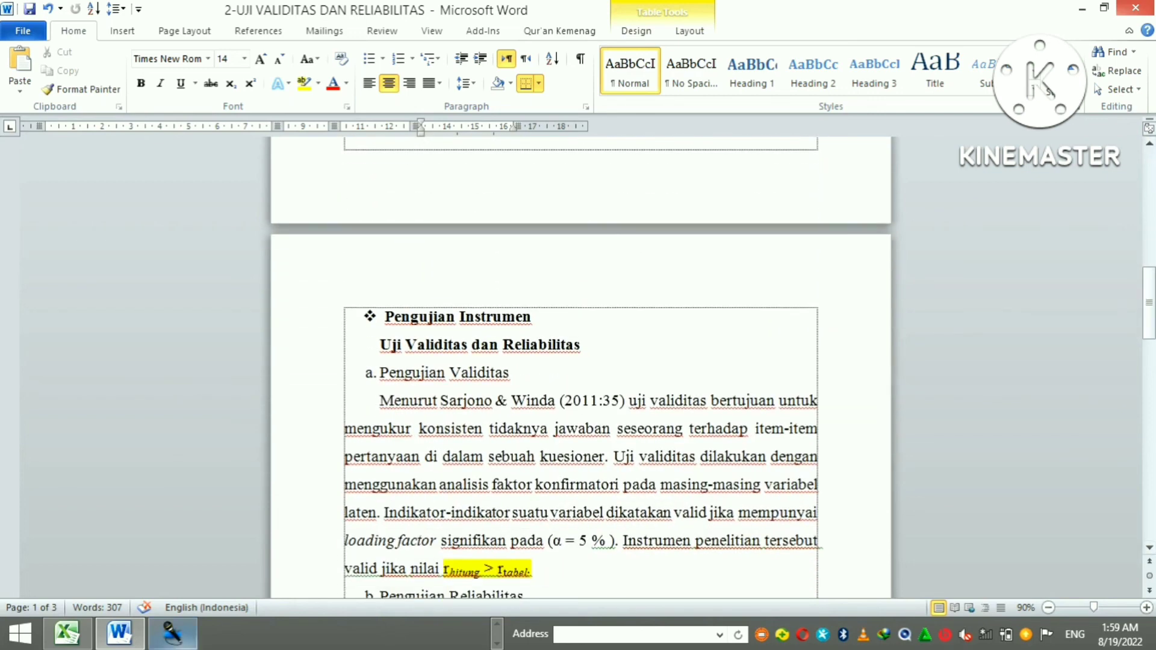
Step: Switch to Audio Recorder for Free and stop the running audio recording
{"action": "left_click", "coordinate": [173, 633]}
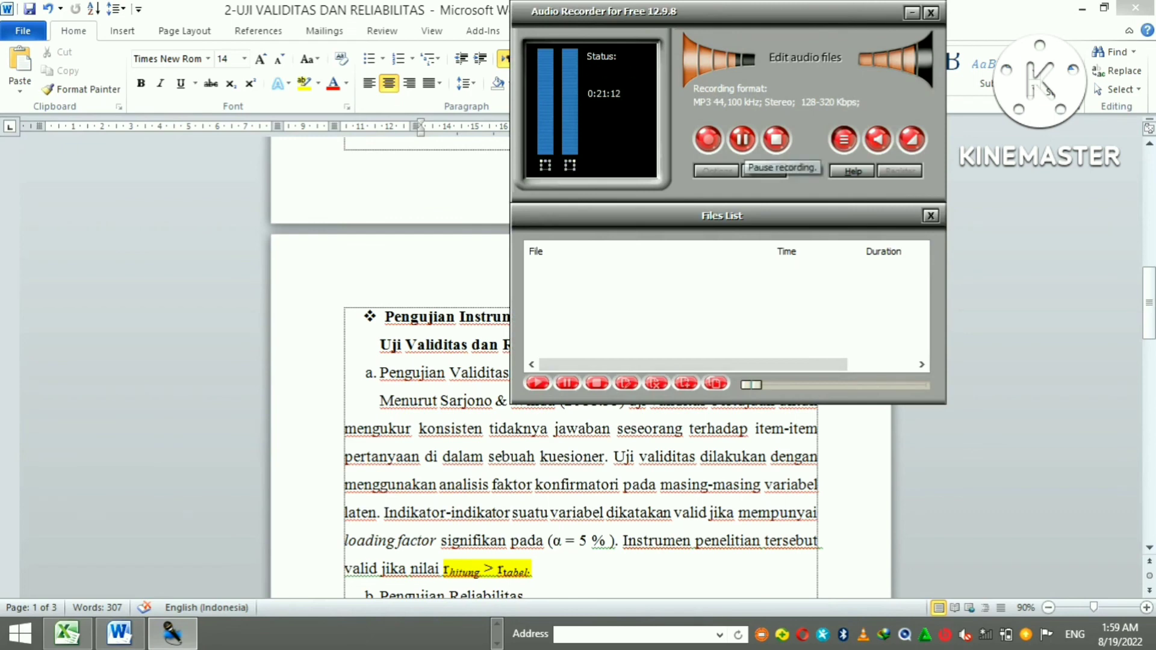
{"action": "left_click", "coordinate": [777, 140]}
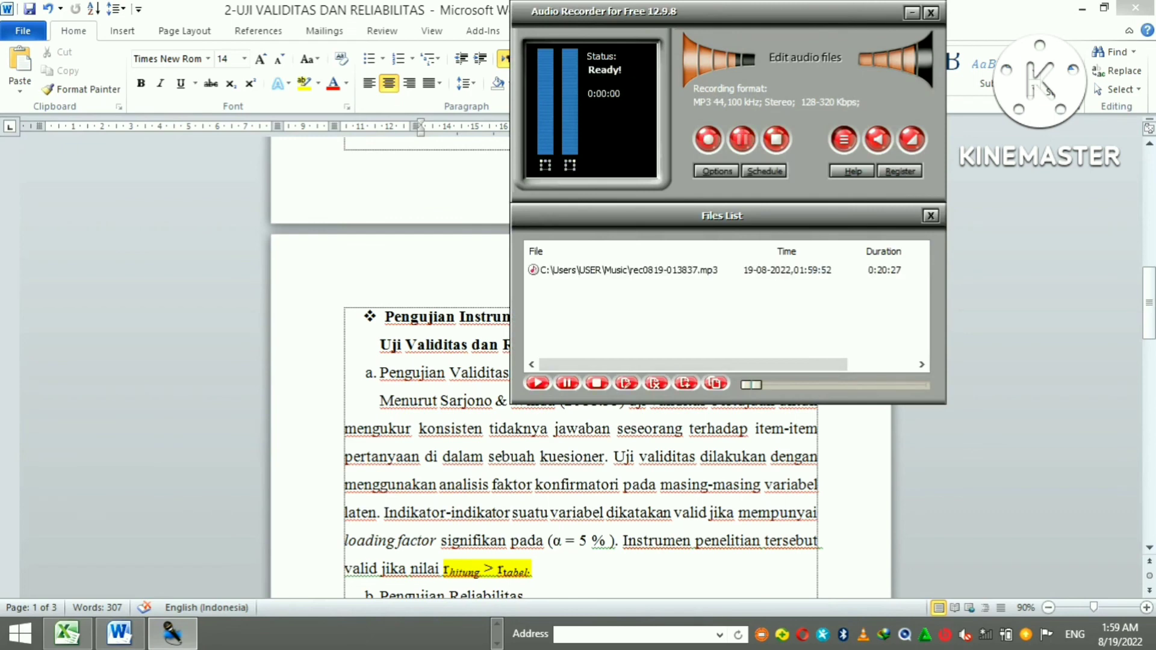